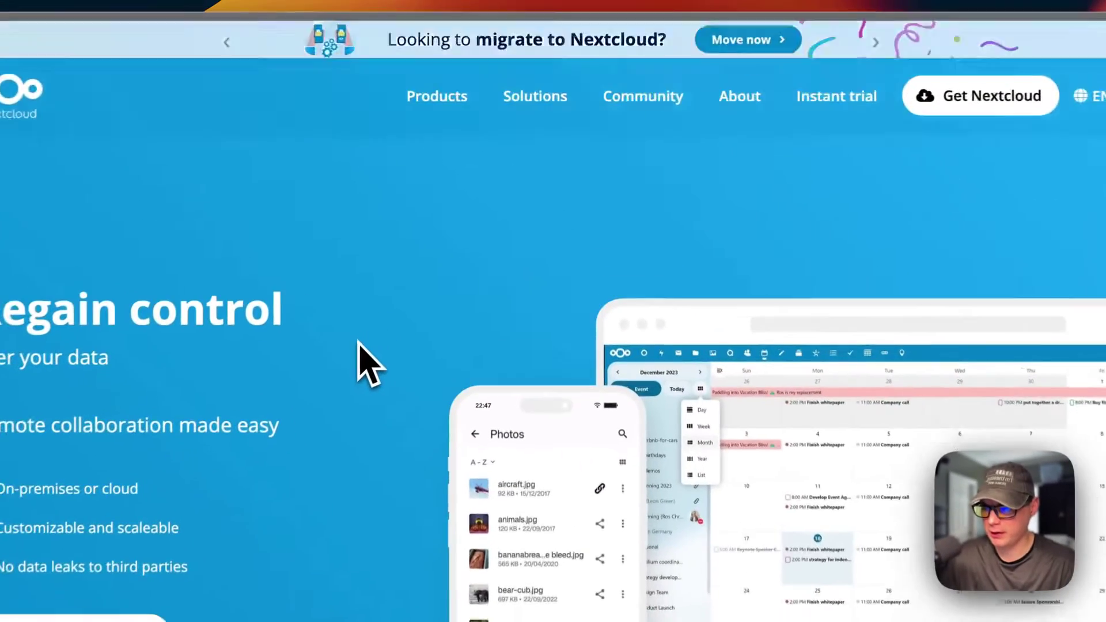
Review the Nextcloud Hub section on the homepage, expanding the Talk, Groupware and Office descriptions.
scroll(553, 346, "up", 1)
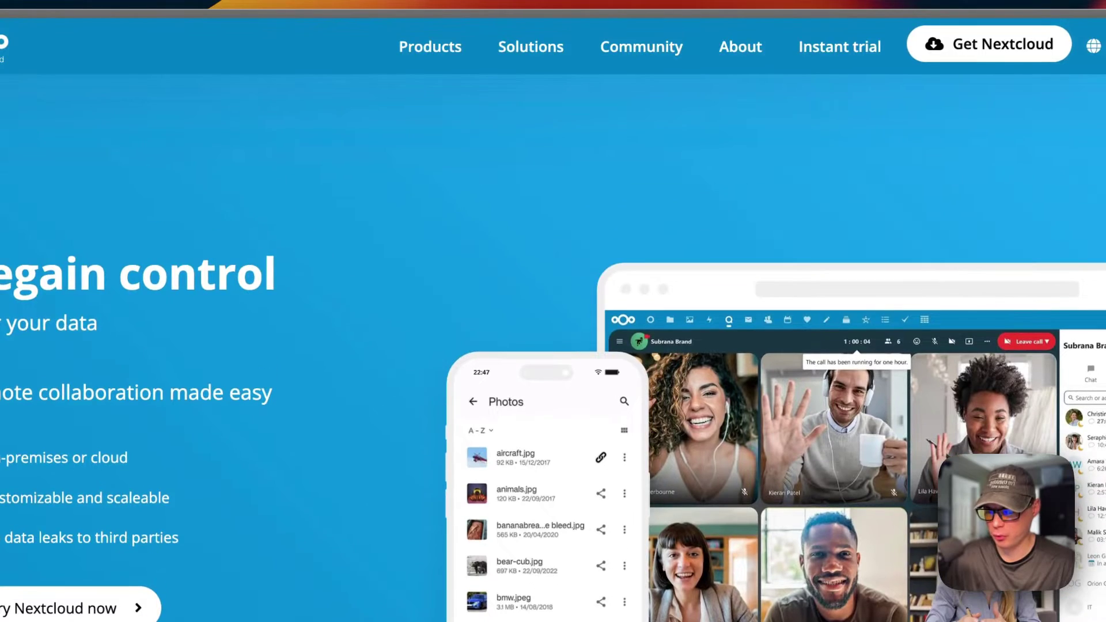
scroll(553, 345, "down", 15)
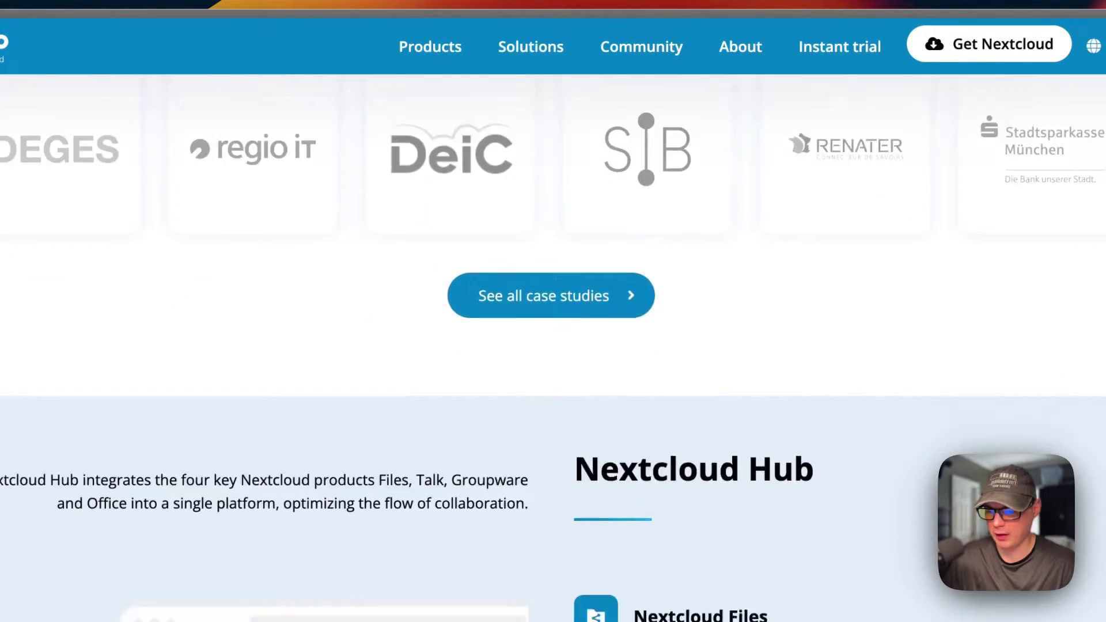
scroll(553, 345, "down", 6)
scroll(553, 346, "up", 1)
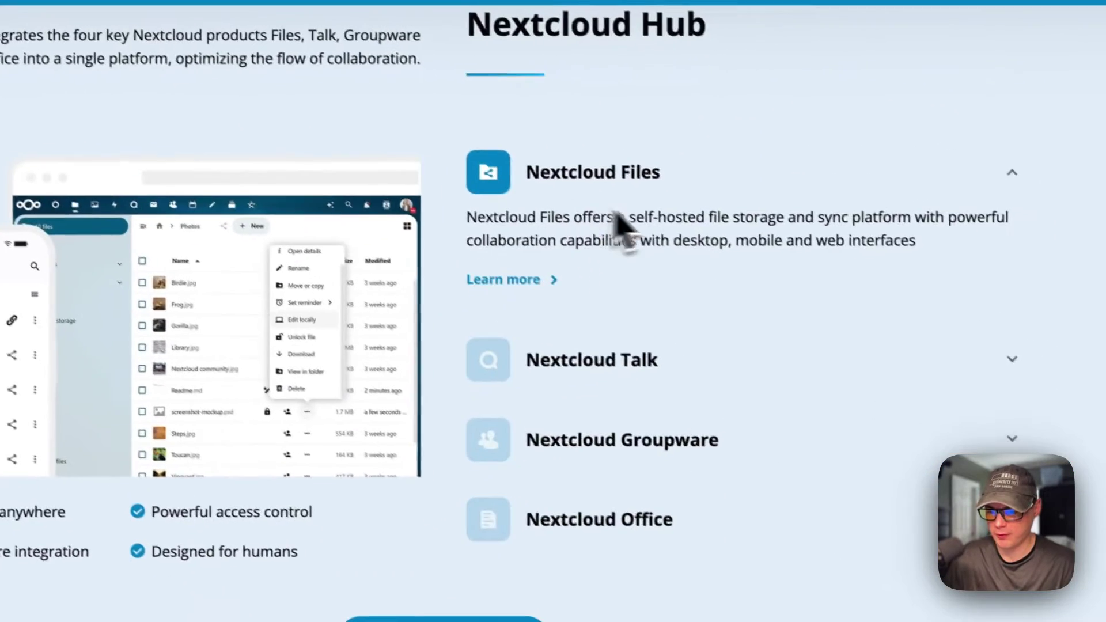
left_click(578, 374)
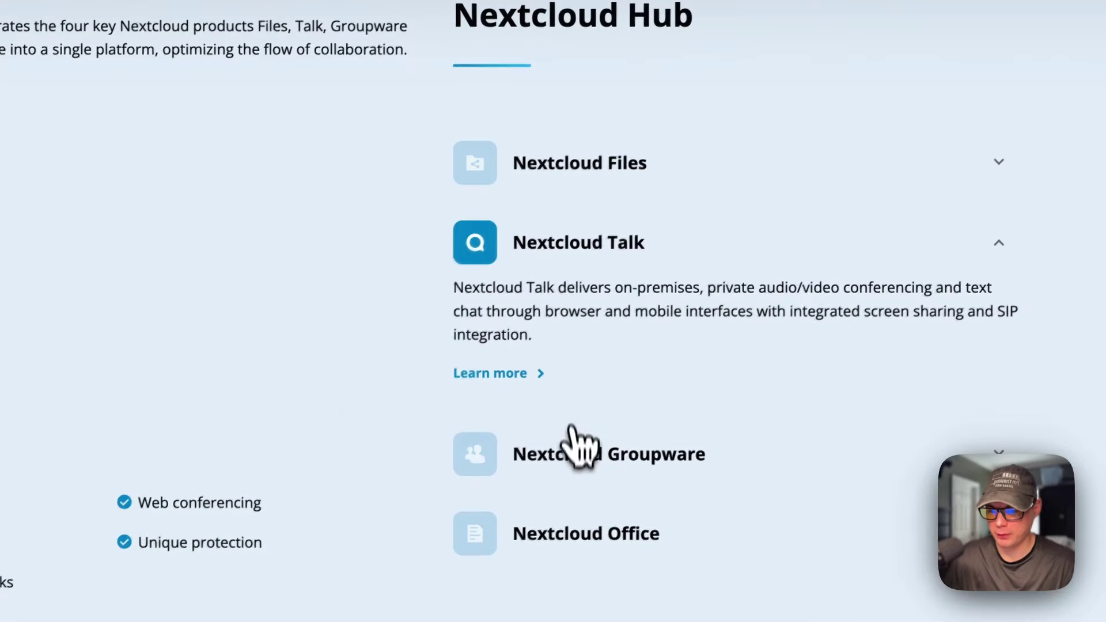
left_click(570, 455)
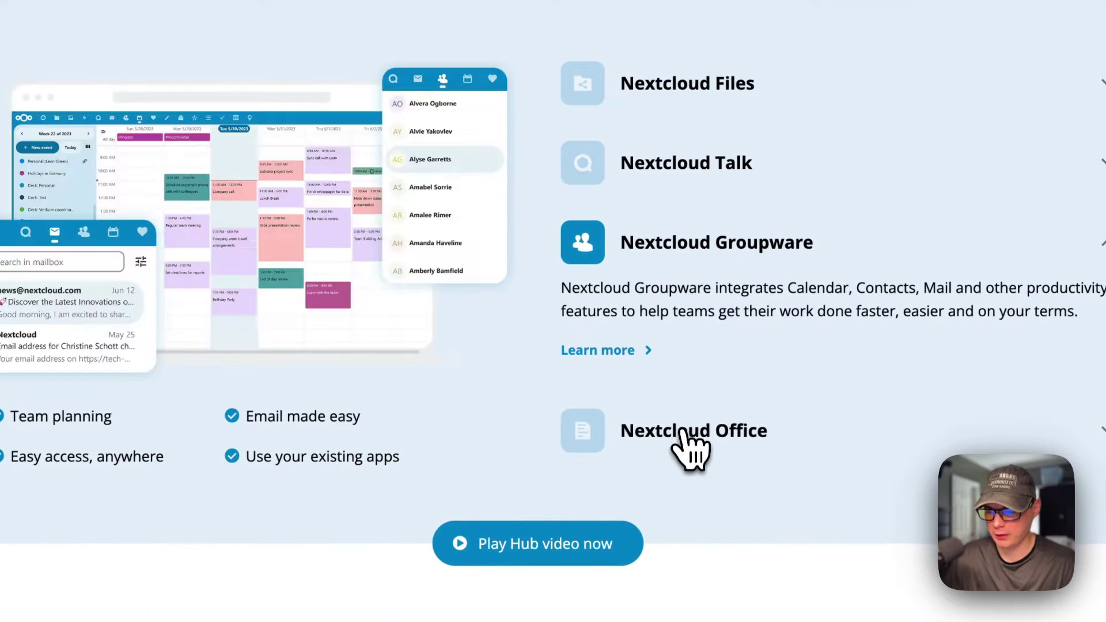
left_click(691, 449)
scroll(507, 466, "down", 10)
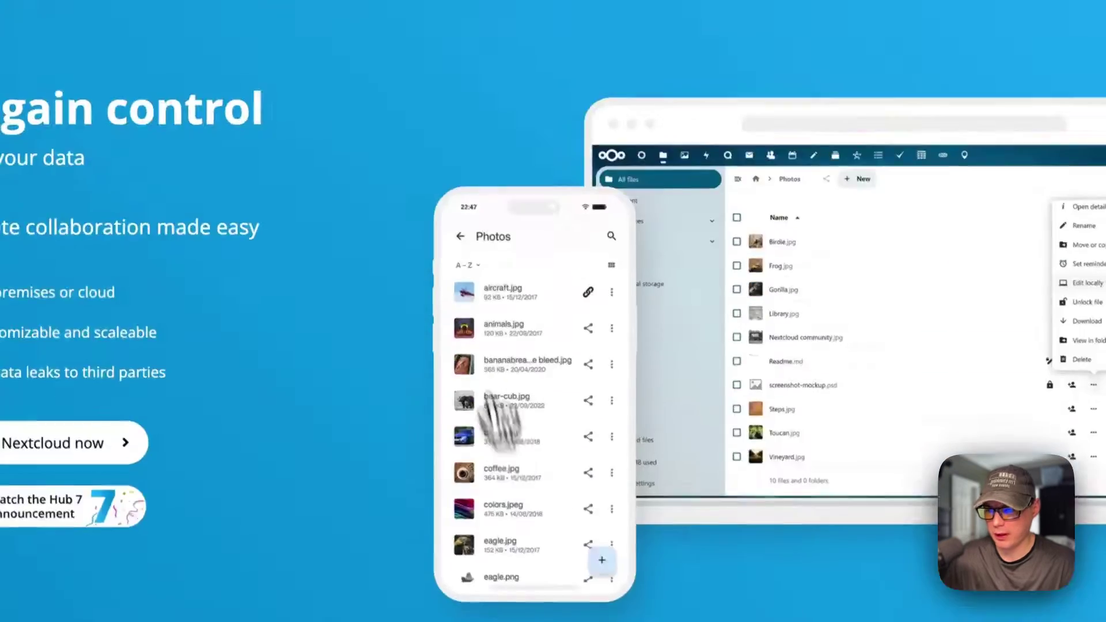
Open the Nextcloud Files product page and look through its security, integration, sync and share, and workflow sections.
mouse_move(526, 86)
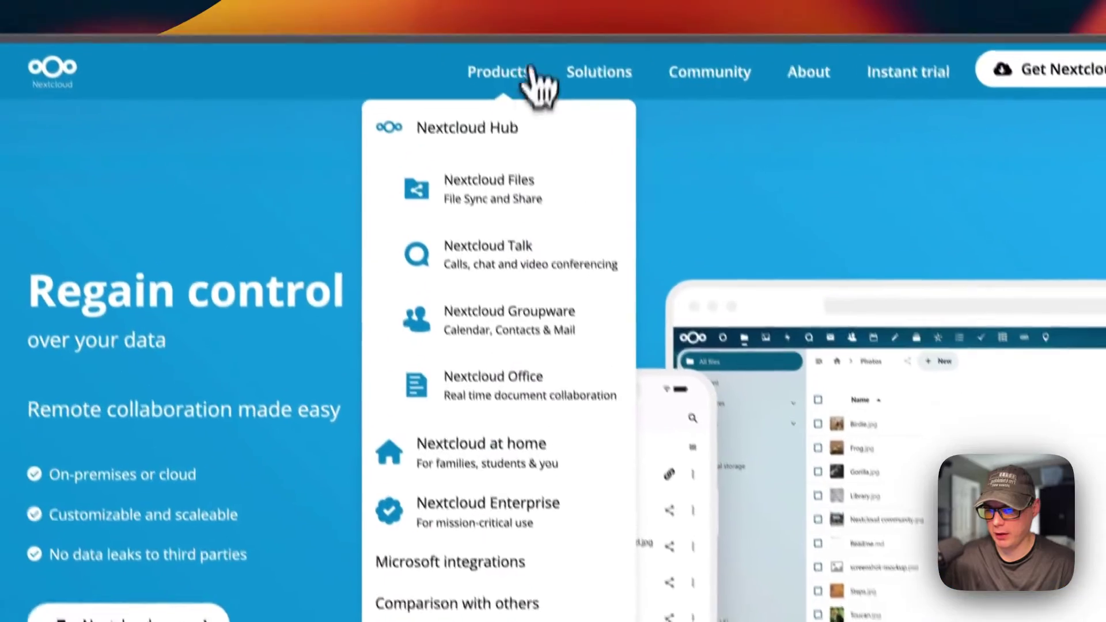
left_click(509, 230)
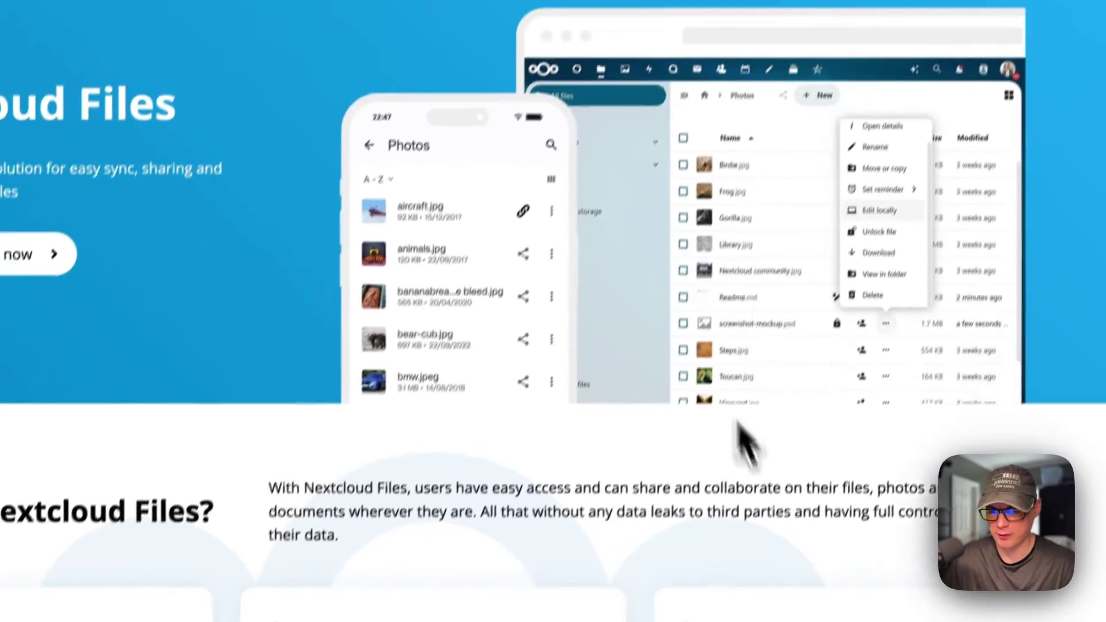
scroll(507, 346, "down", 5)
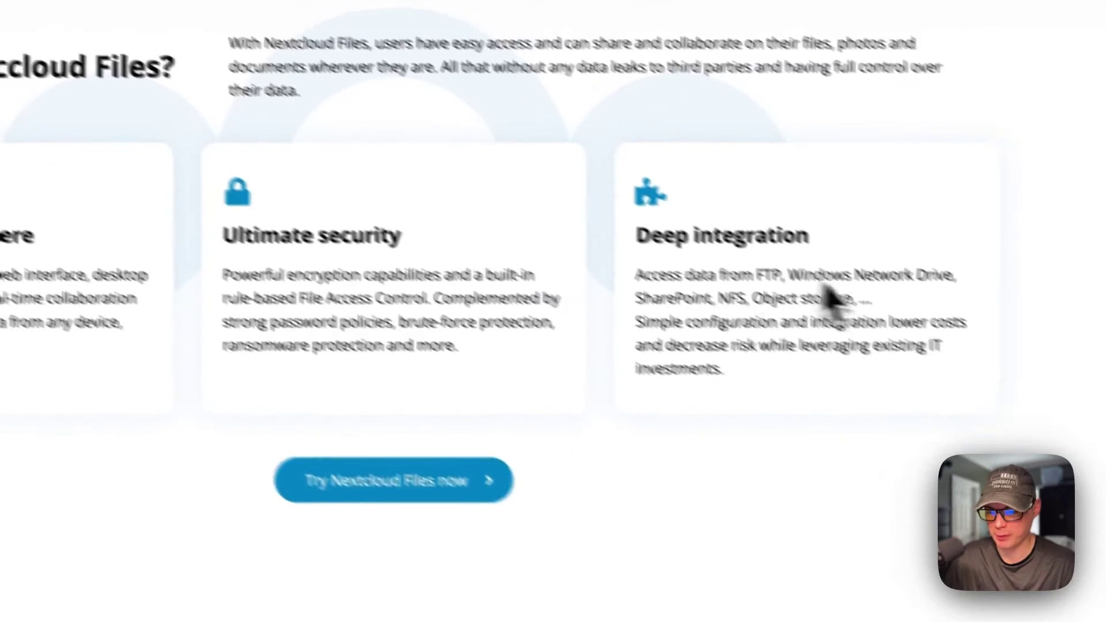
scroll(547, 377, "down", 10)
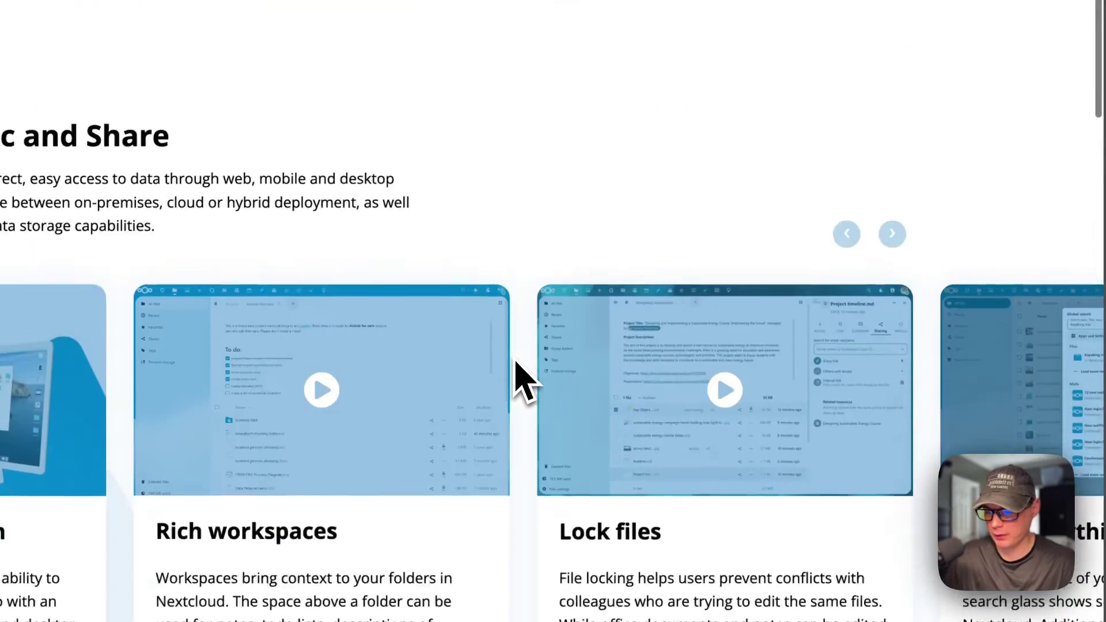
scroll(518, 371, "up", 4)
scroll(509, 370, "down", 6)
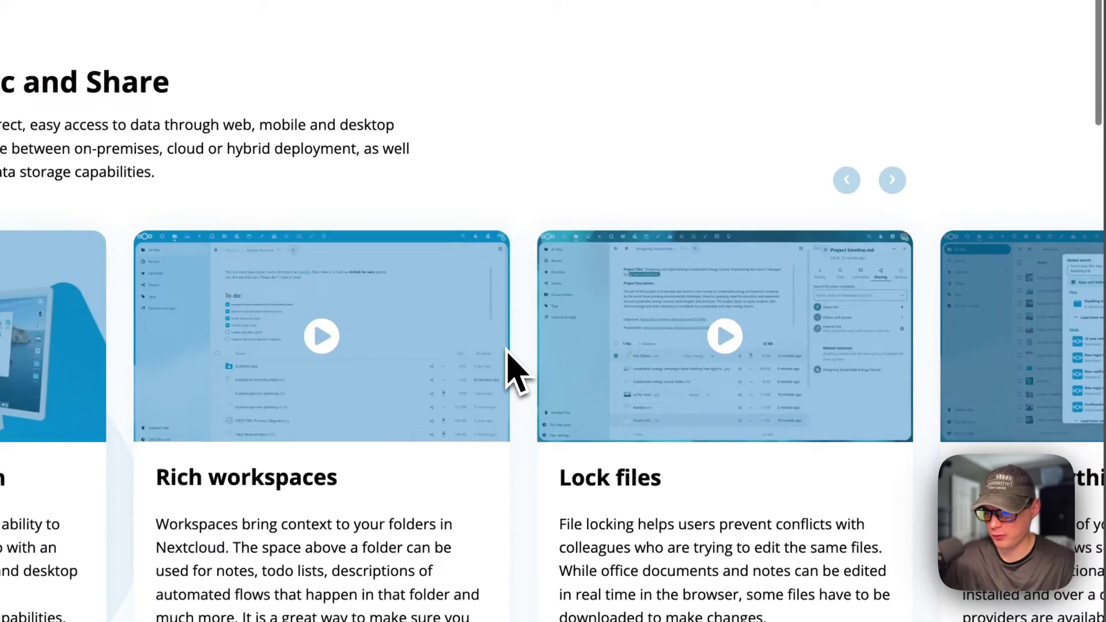
scroll(489, 346, "down", 4)
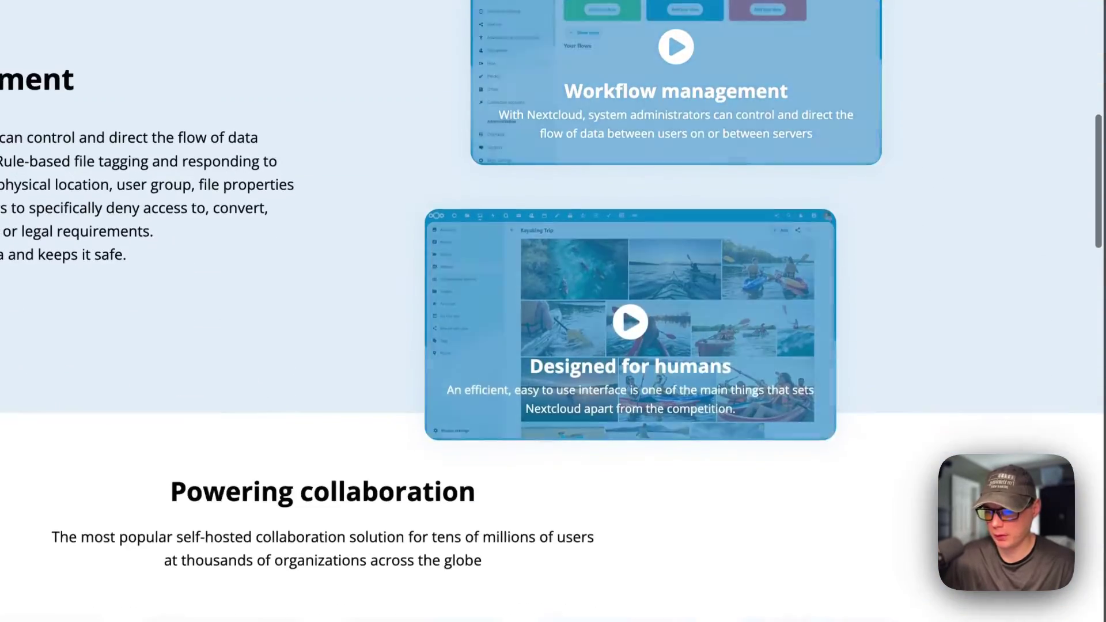
scroll(493, 363, "up", 2)
scroll(514, 424, "down", 10)
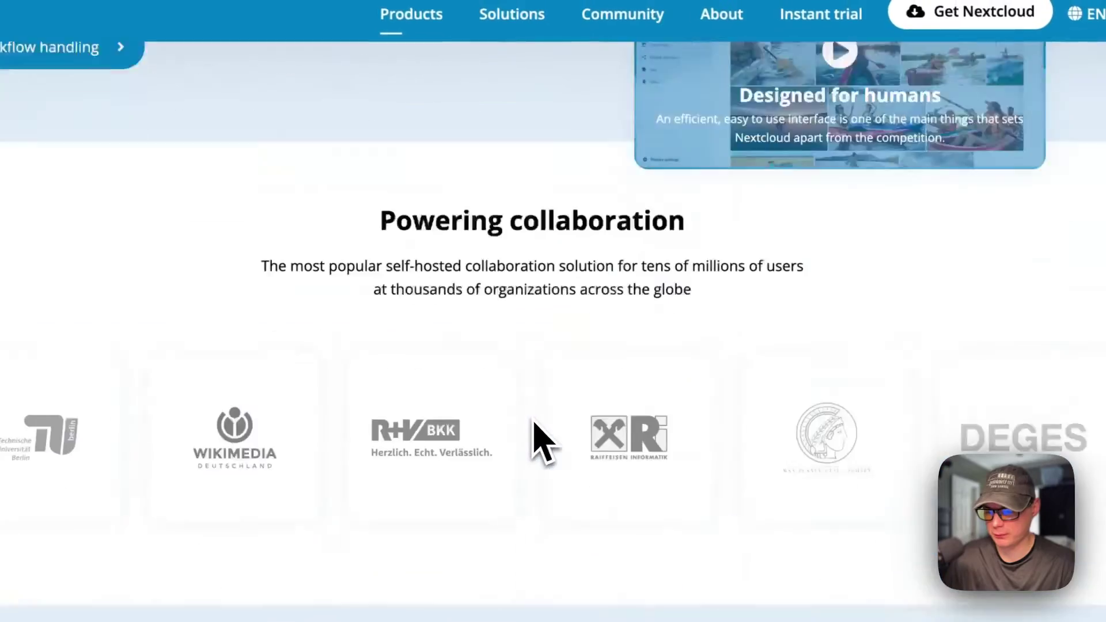
Open the Nextcloud Talk product page and look over its main features.
scroll(541, 443, "up", 20)
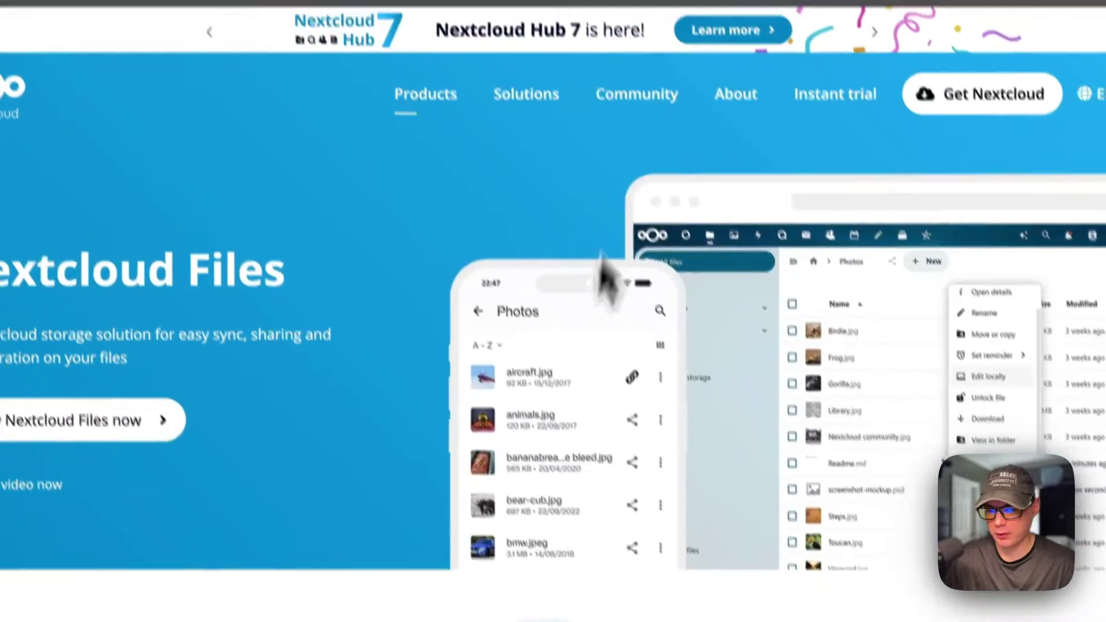
mouse_move(414, 61)
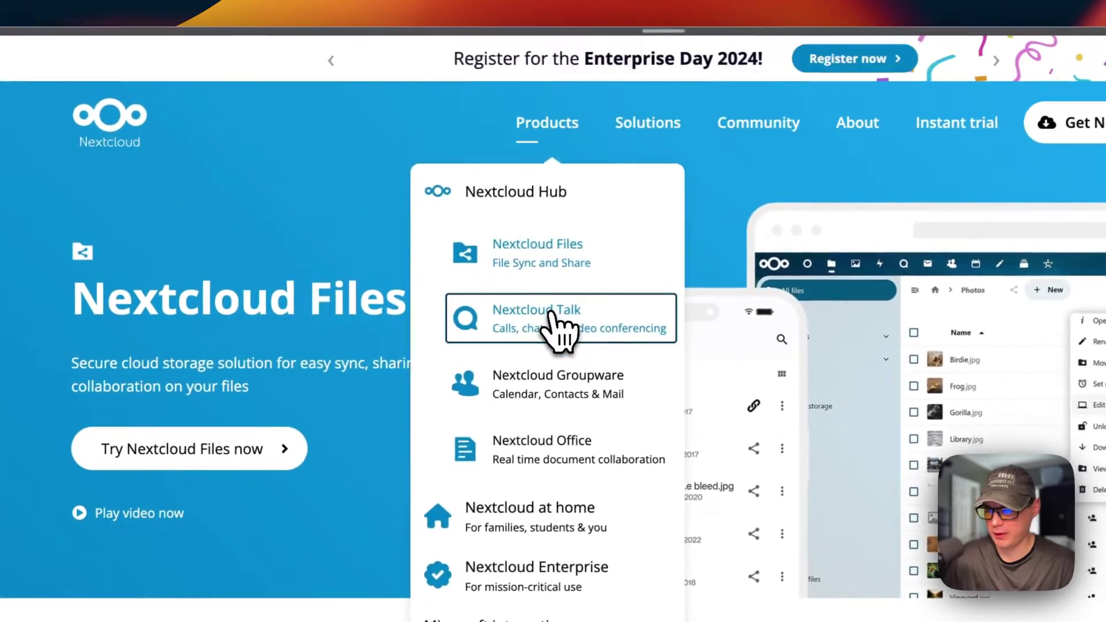
left_click(461, 354)
scroll(436, 455, "down", 15)
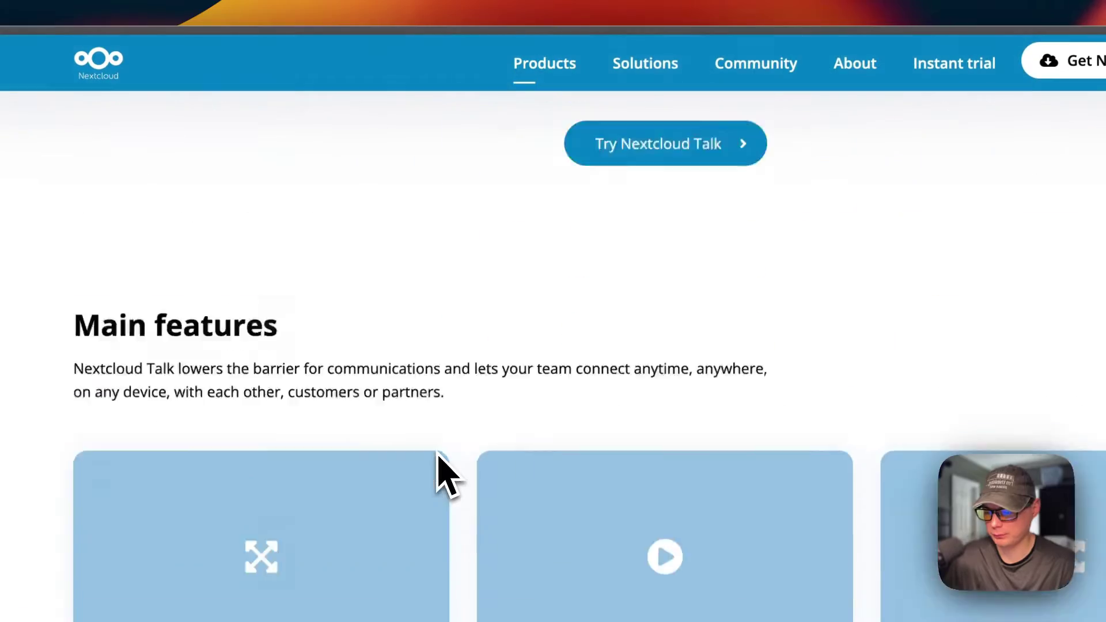
scroll(436, 455, "up", 20)
mouse_move(548, 121)
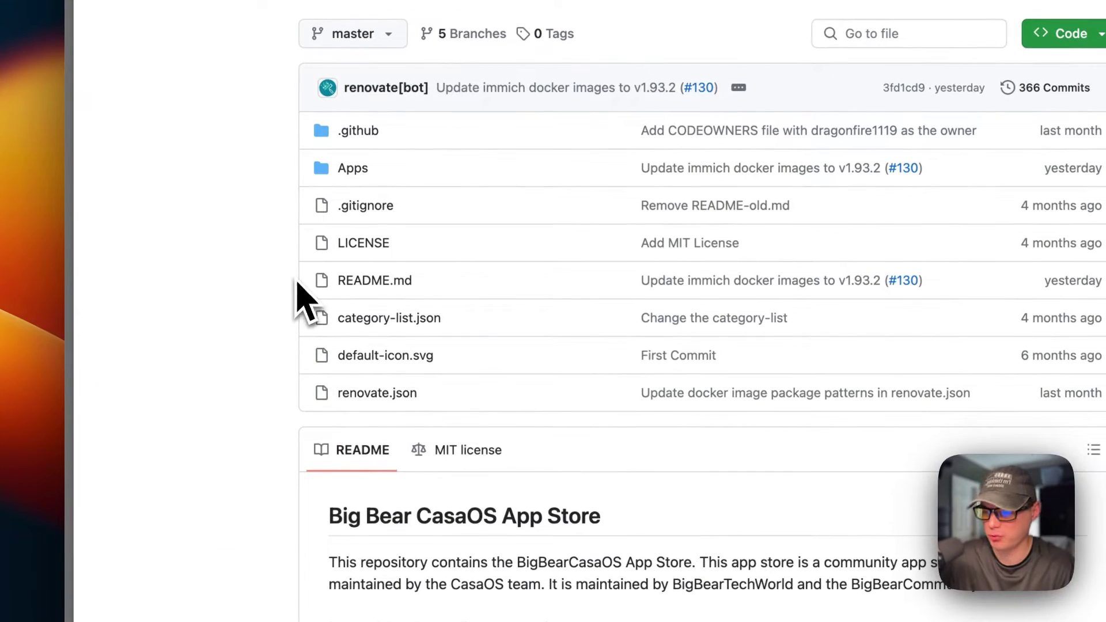
Look through the big-bear-casaos README on GitHub and highlight the Nextcloud entry in its apps table.
scroll(253, 366, "down", 2)
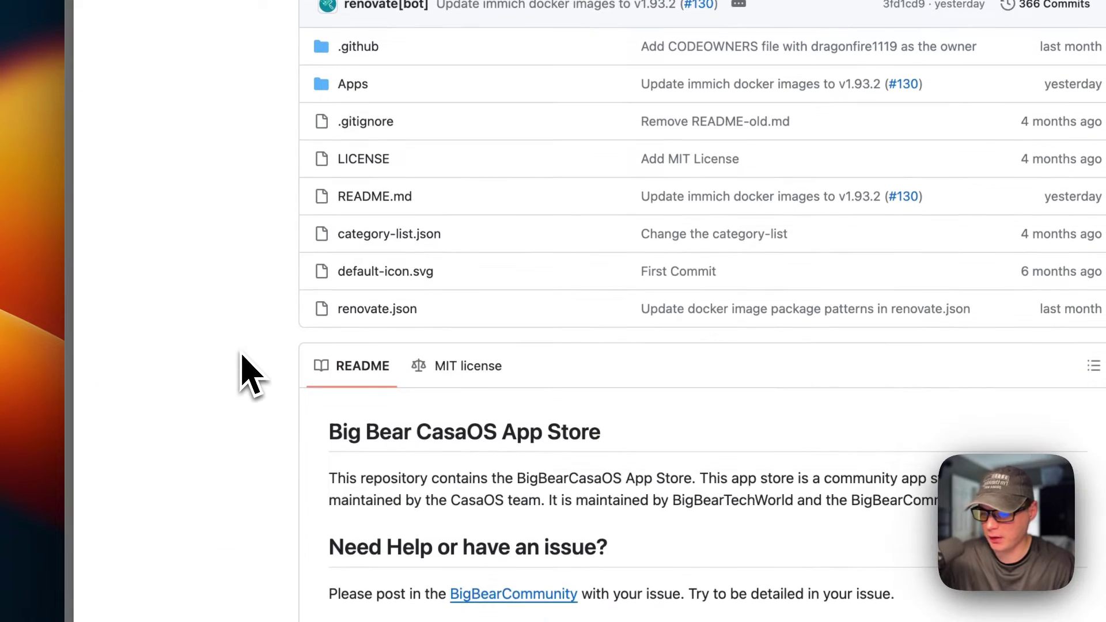
scroll(246, 370, "up", 4)
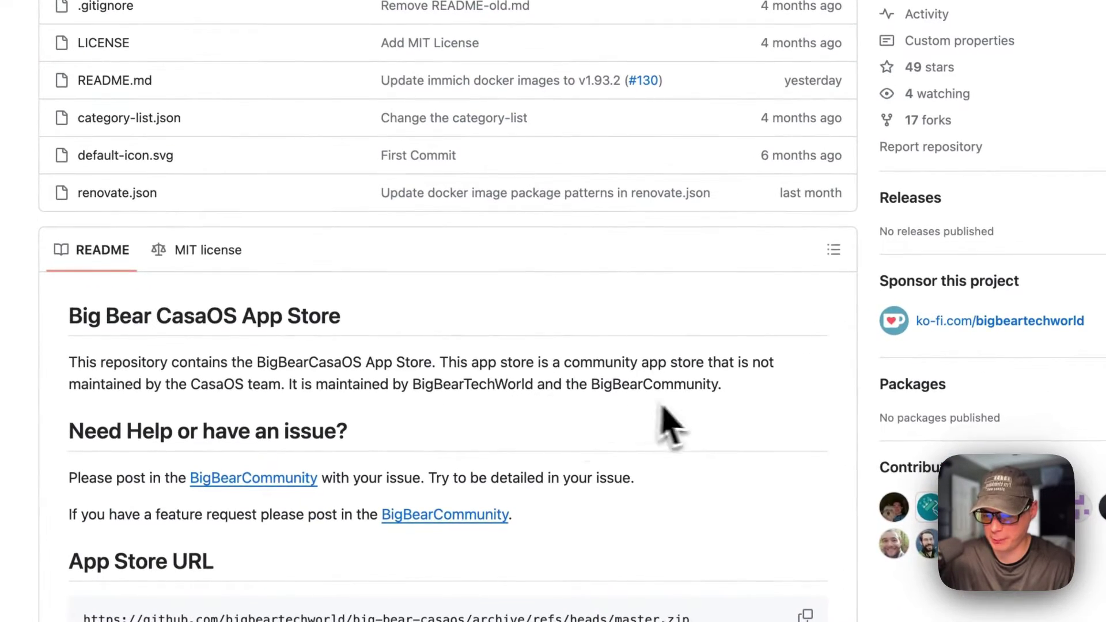
scroll(489, 431, "down", 20)
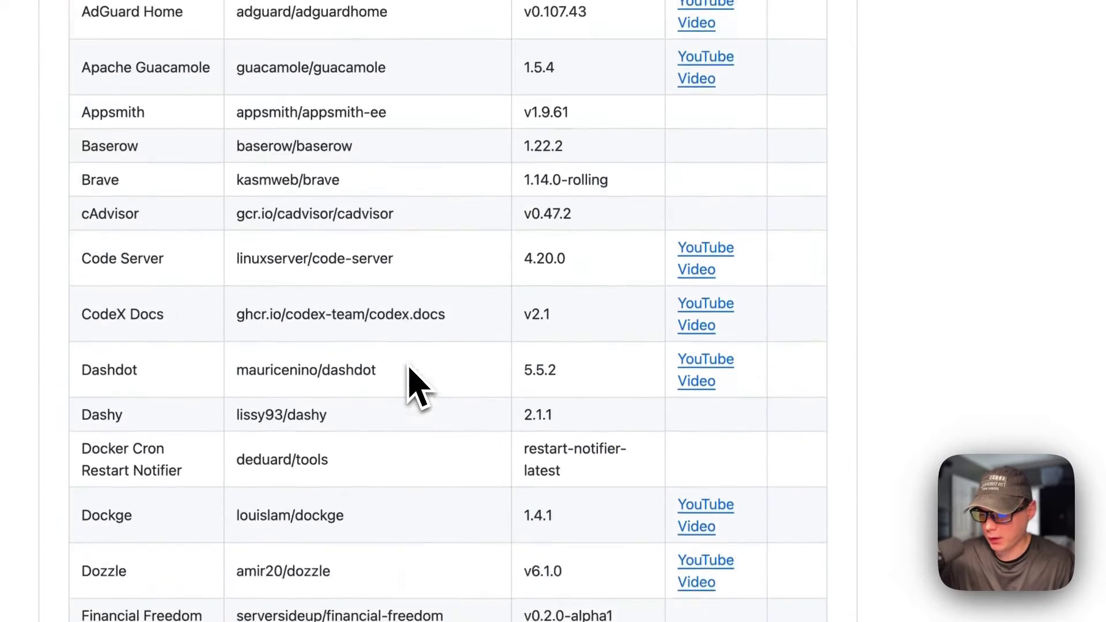
scroll(417, 386, "down", 15)
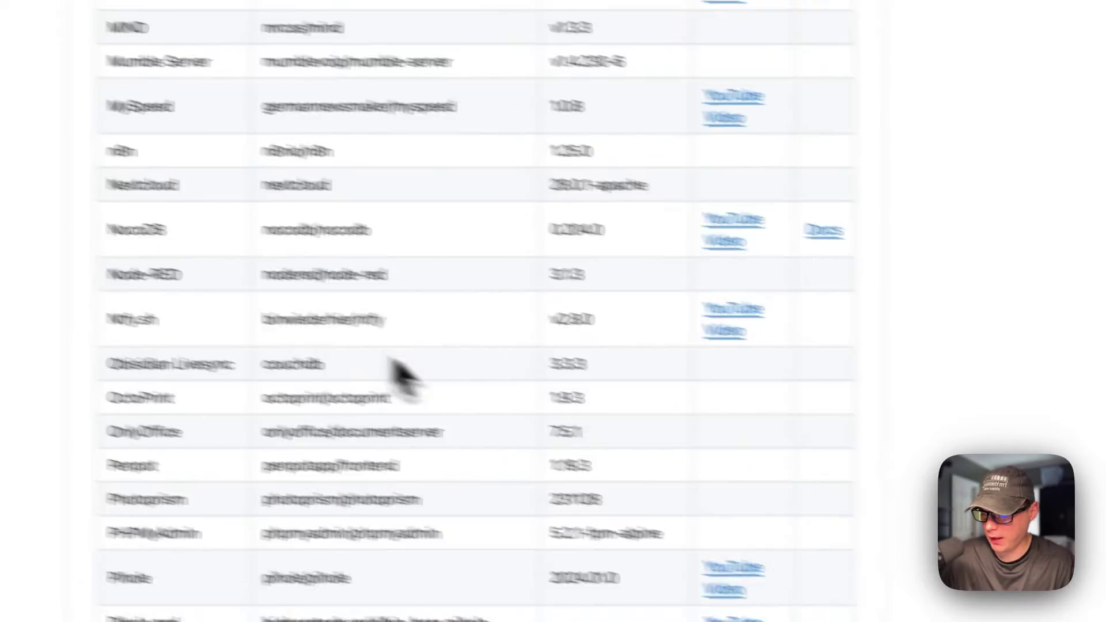
left_click_drag(109, 184, 457, 189)
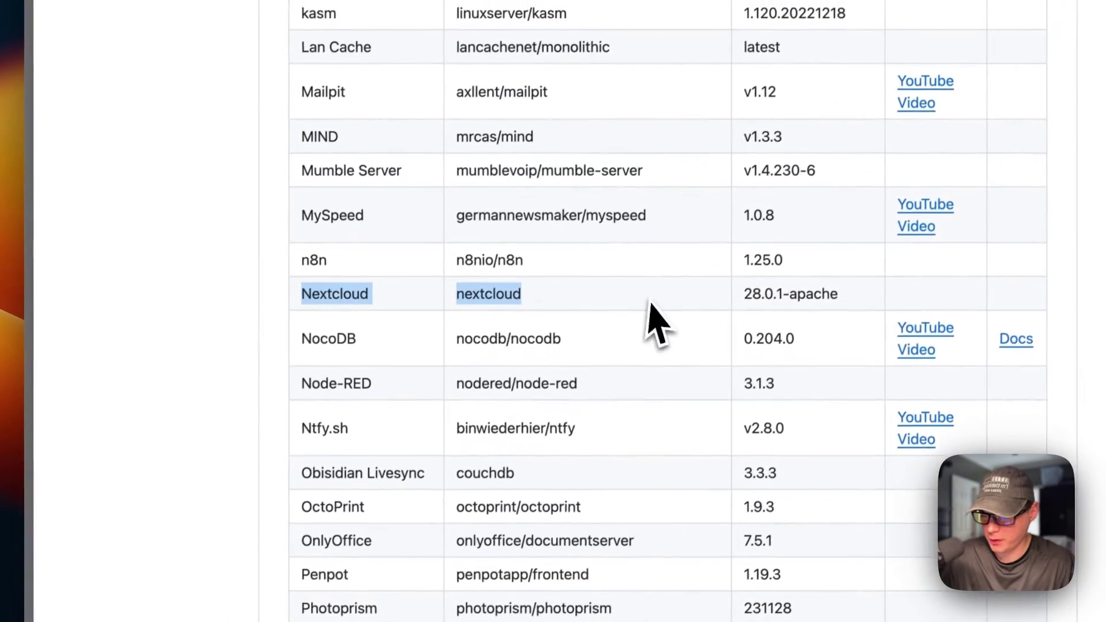
Examine the README's UI How to video, custom app store version note, Contributions section and App Store URL.
scroll(564, 368, "down", 20)
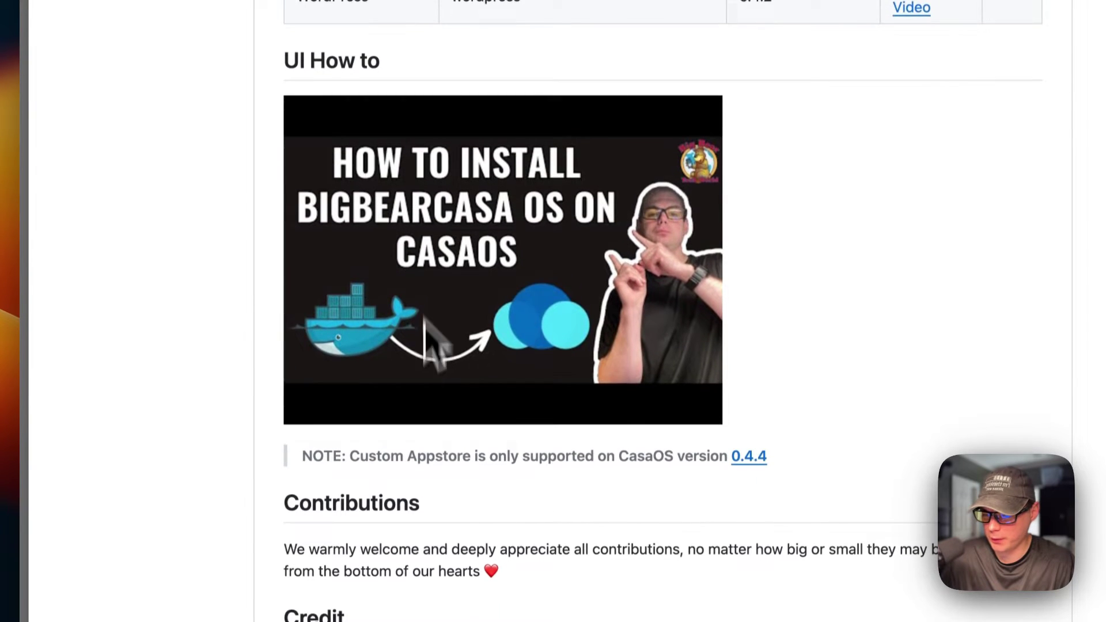
scroll(449, 271, "down", 2)
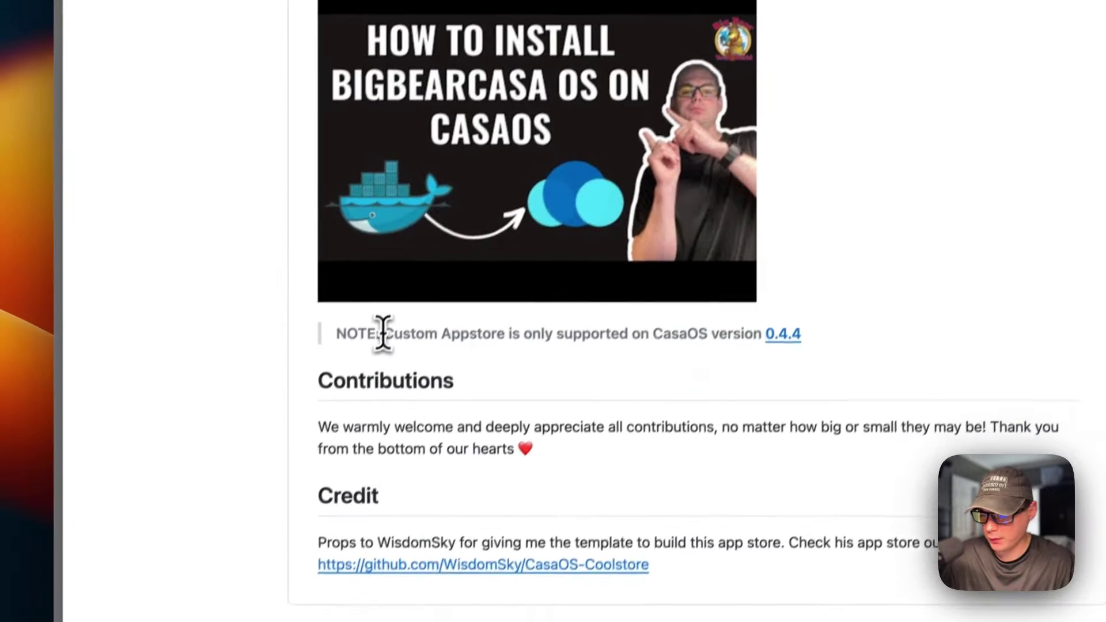
left_click_drag(348, 397, 1094, 448)
left_click(753, 416)
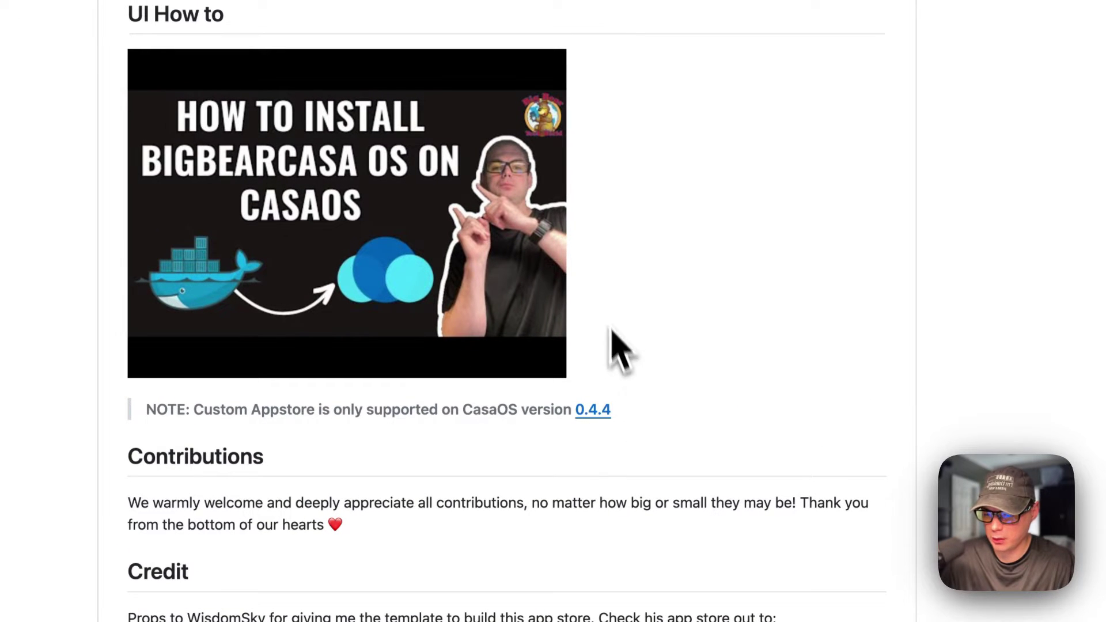
scroll(550, 427, "up", 20)
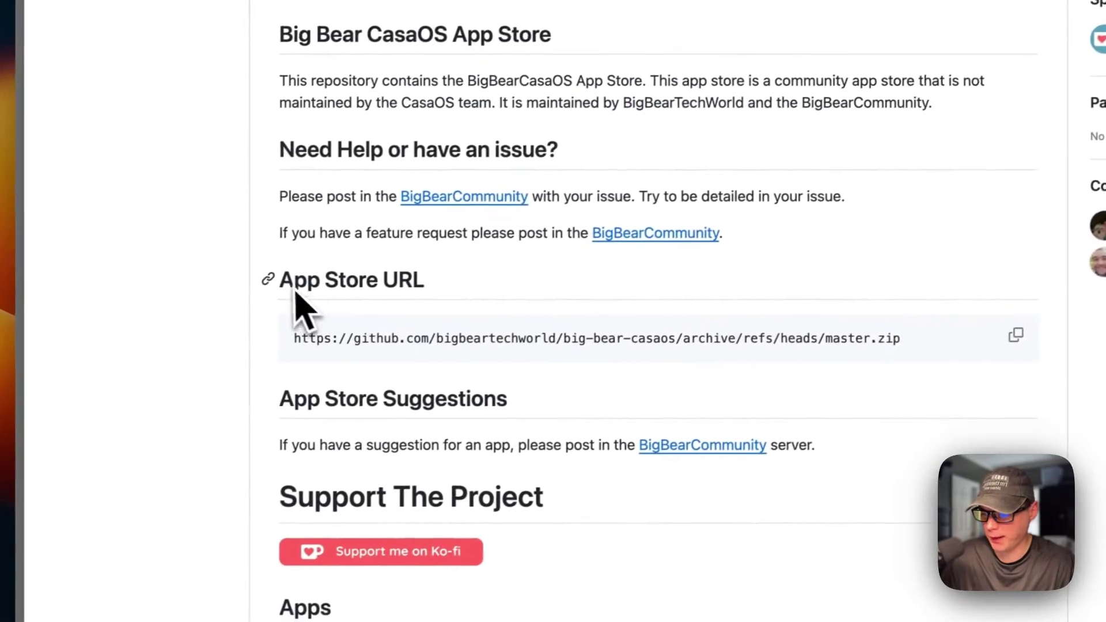
left_click(772, 281)
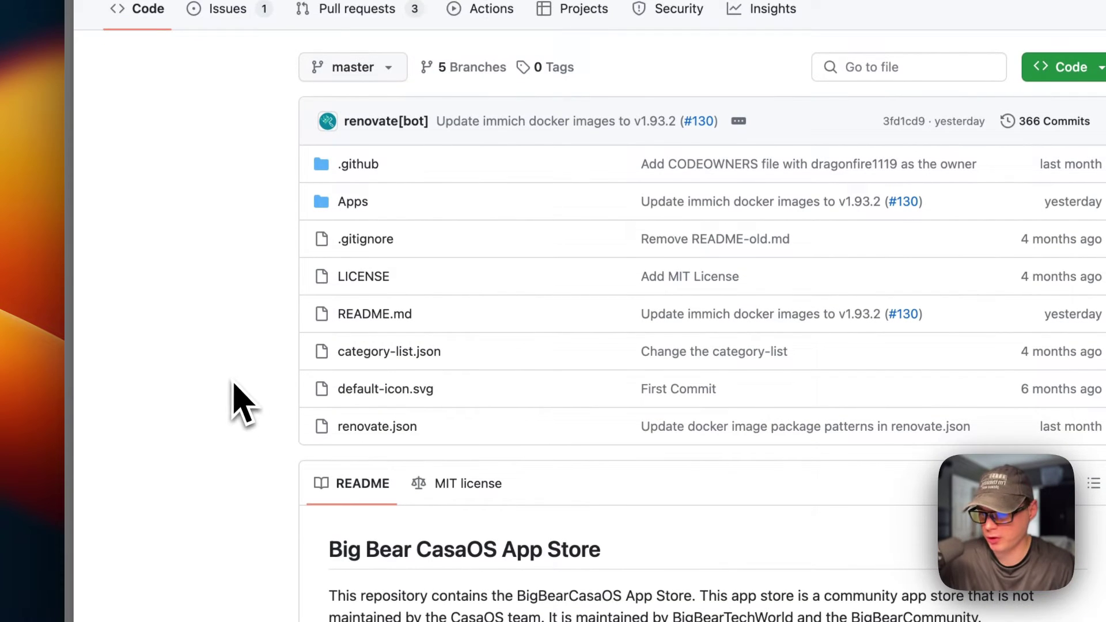
Search the repository files for nextcloud and open docker-compose.yml in the Apps/nextcloud folder.
left_click(865, 68)
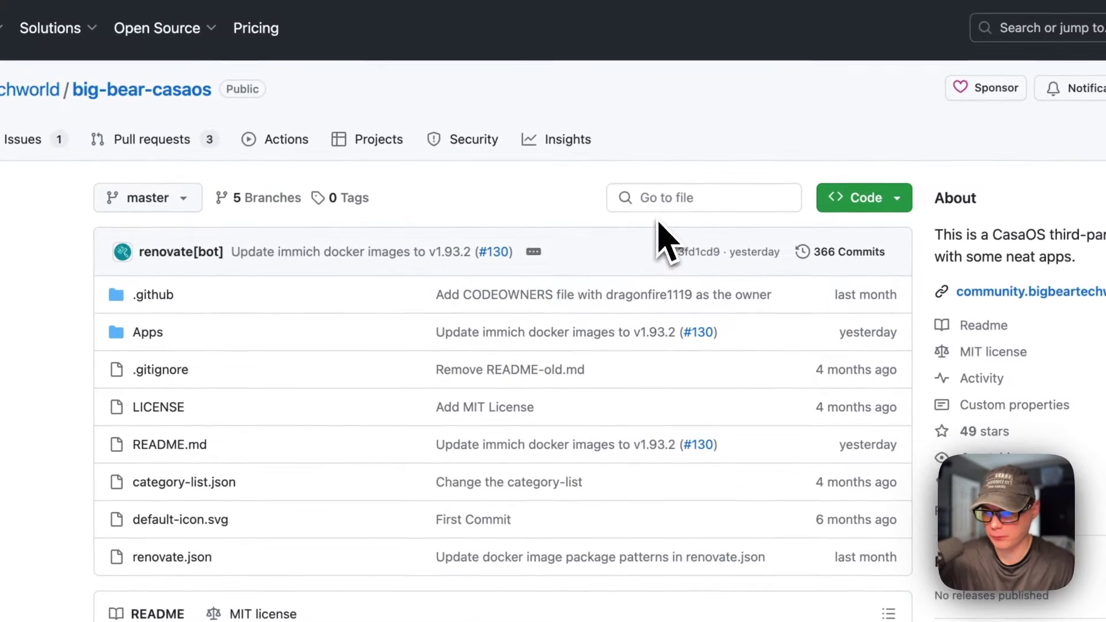
type("ne")
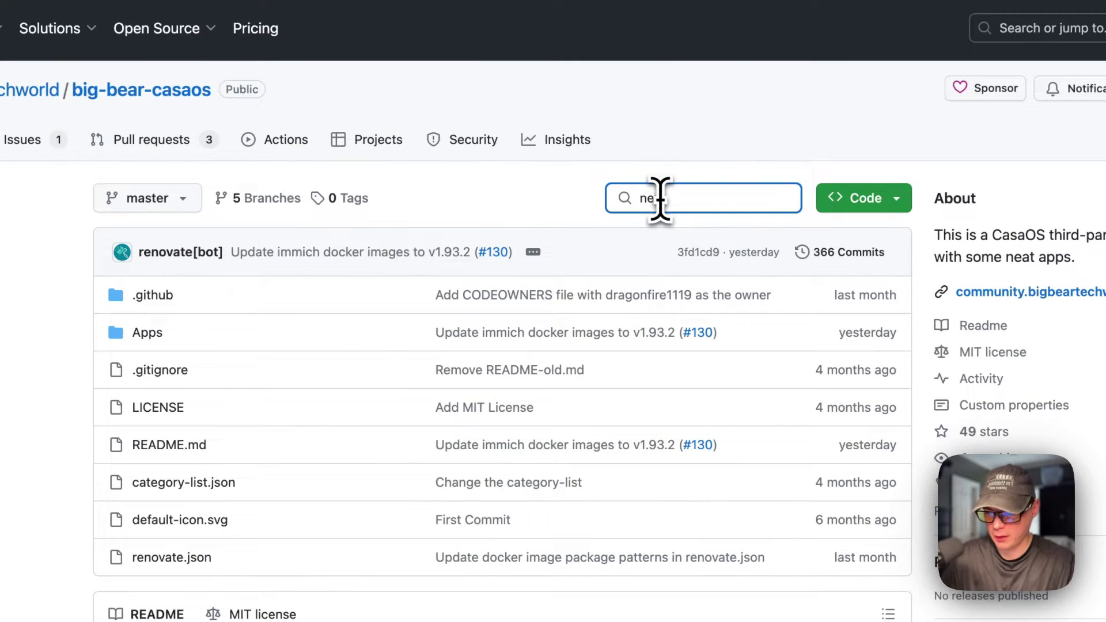
type("xtcloud")
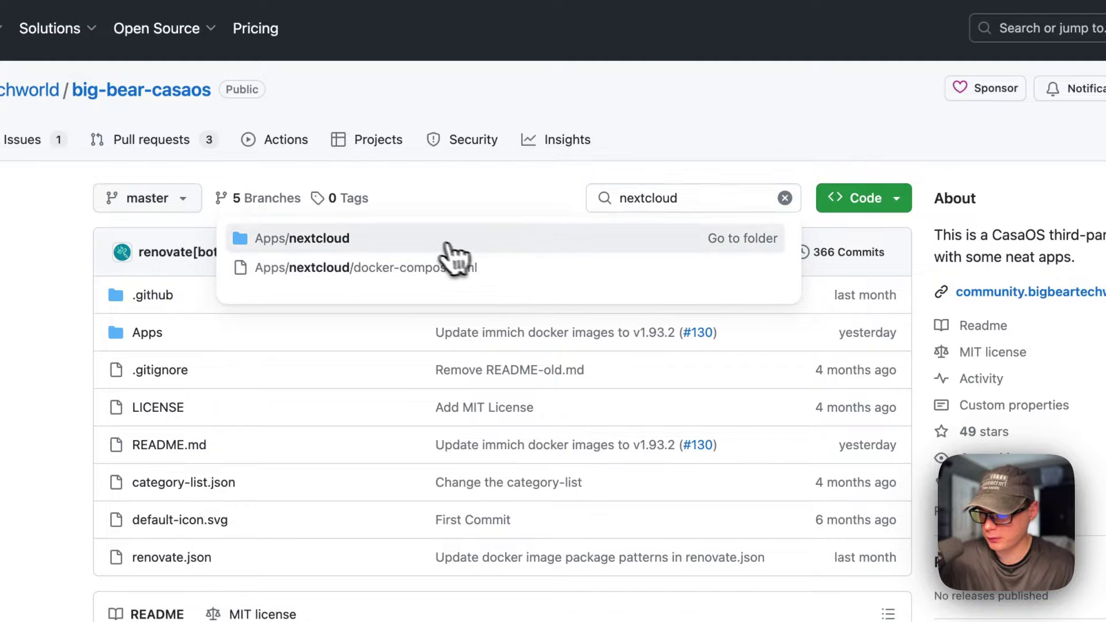
left_click(458, 246)
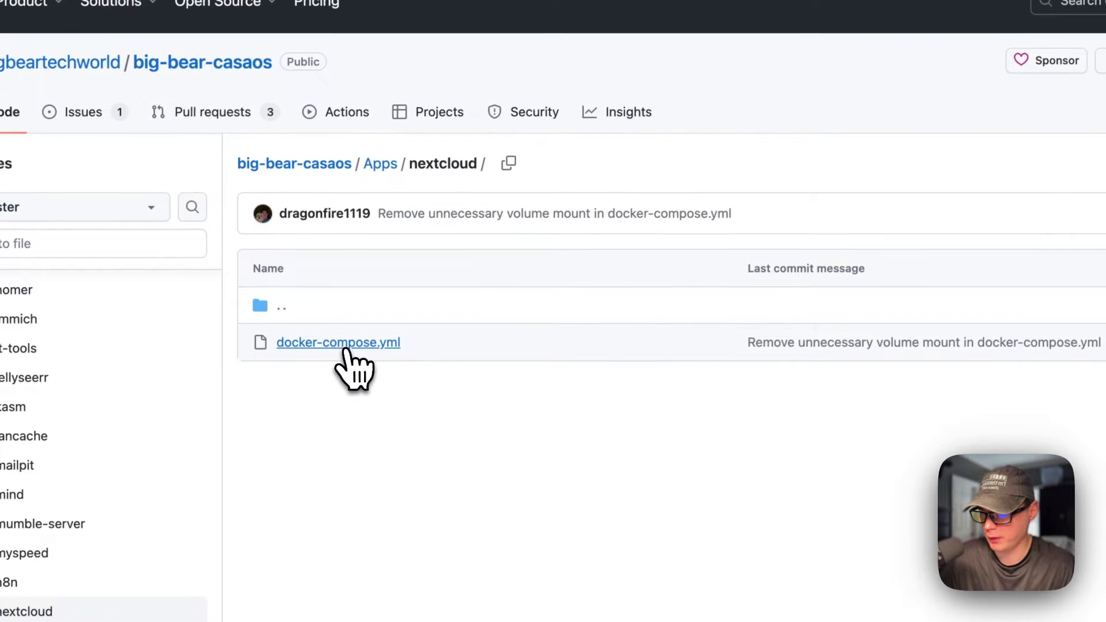
left_click(340, 343)
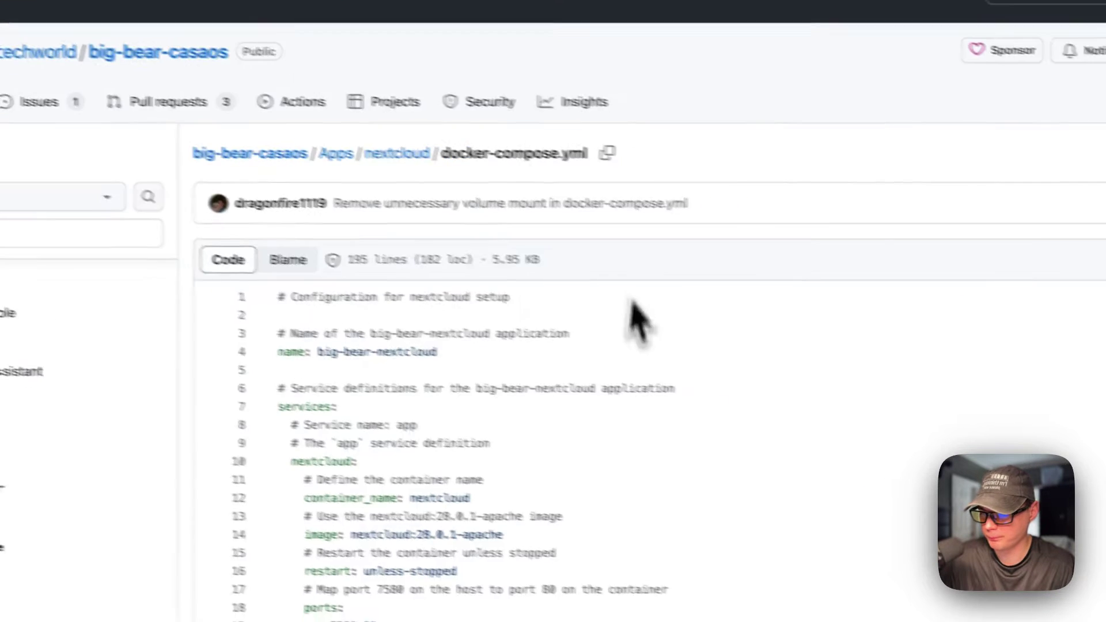
Highlight the application name, the services key and the nextcloud service's container name in docker-compose.yml.
left_click_drag(330, 285, 752, 287)
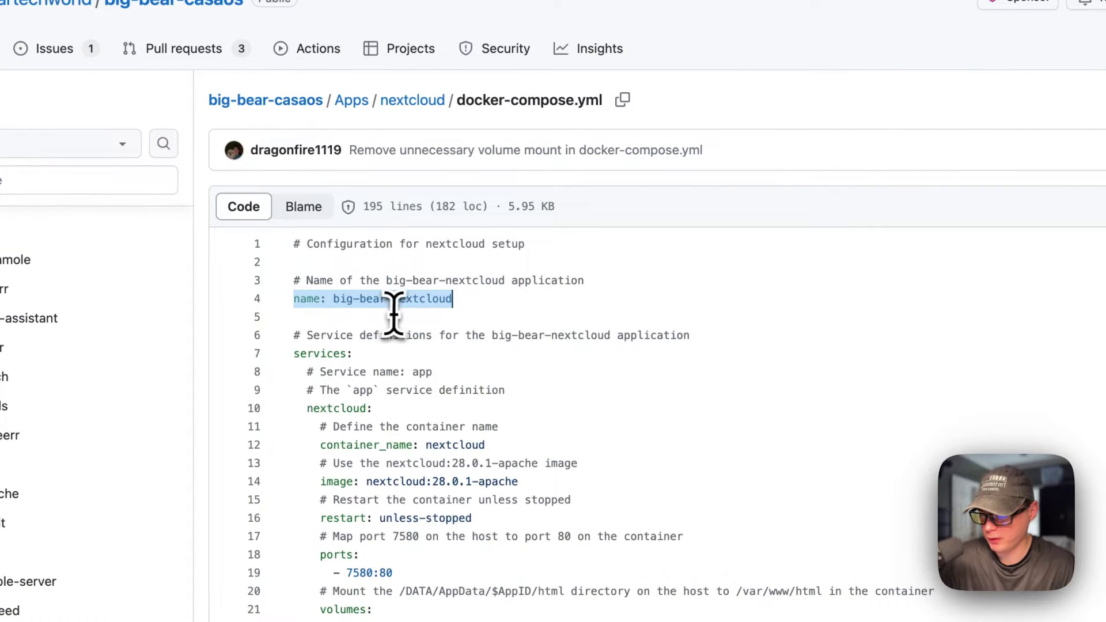
left_click_drag(300, 353, 407, 359)
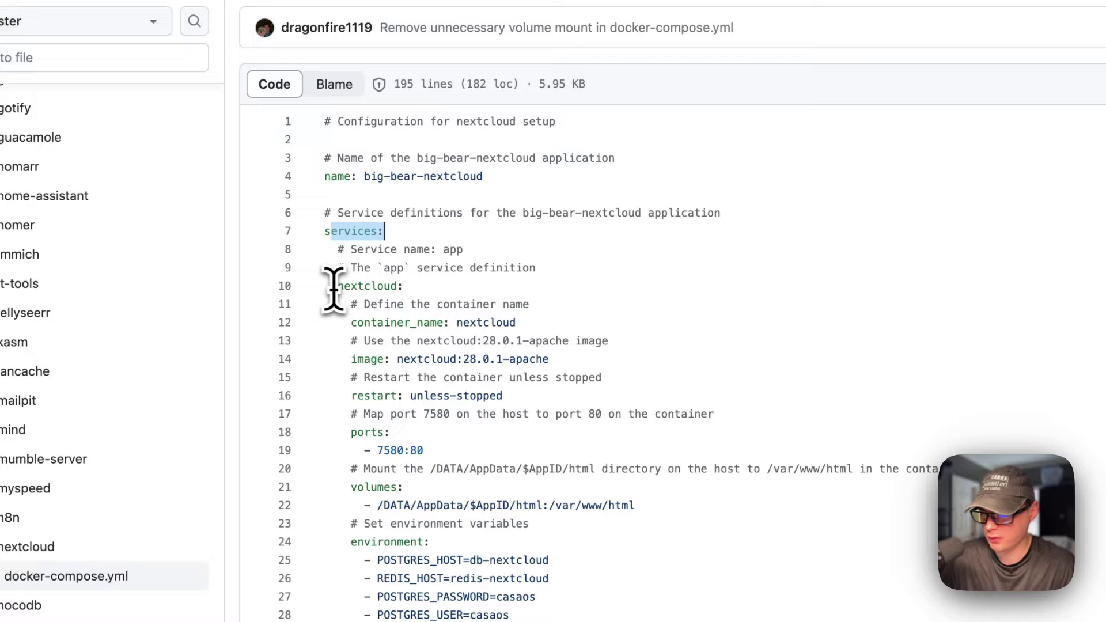
scroll(420, 285, "down", 2)
left_click_drag(339, 287, 573, 266)
left_click_drag(351, 302, 639, 316)
Highlight the nextcloud service's image name, its version tag and the restart policy.
left_click(399, 305)
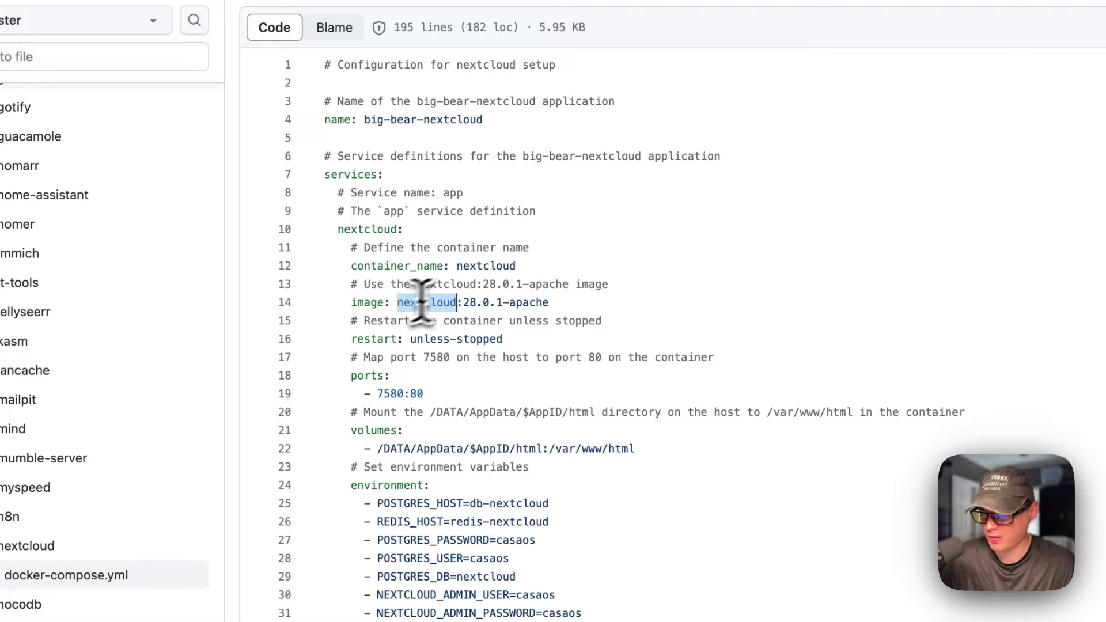
double_click(466, 303)
scroll(381, 397, "down", 1)
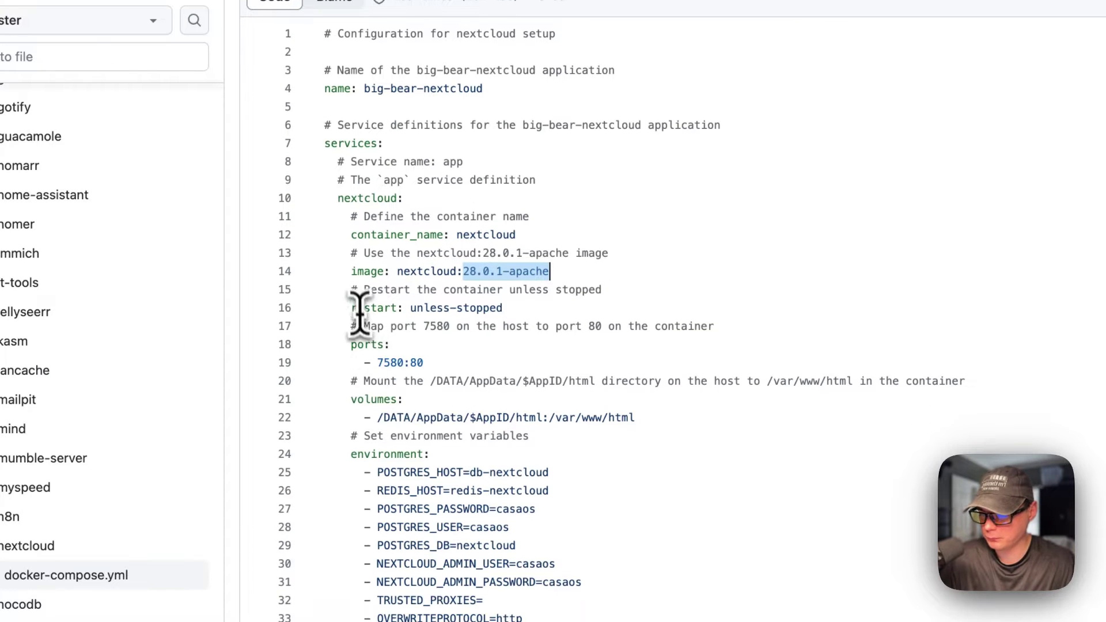
left_click_drag(352, 308, 593, 309)
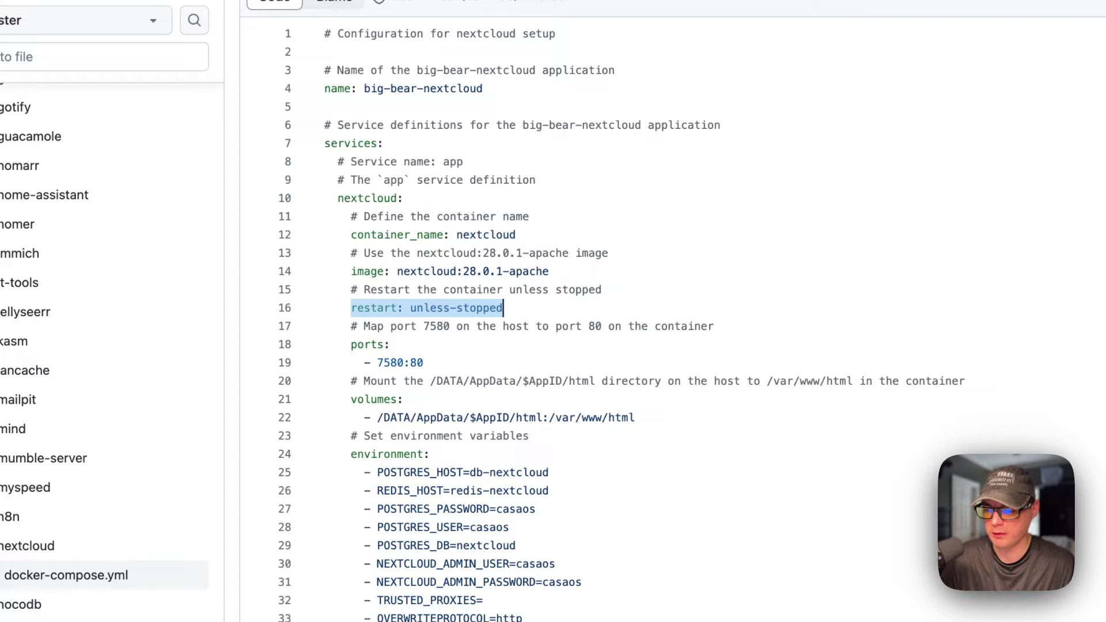
Highlight the nextcloud service's port mapping together with its comment and examine the host port.
scroll(403, 284, "down", 2)
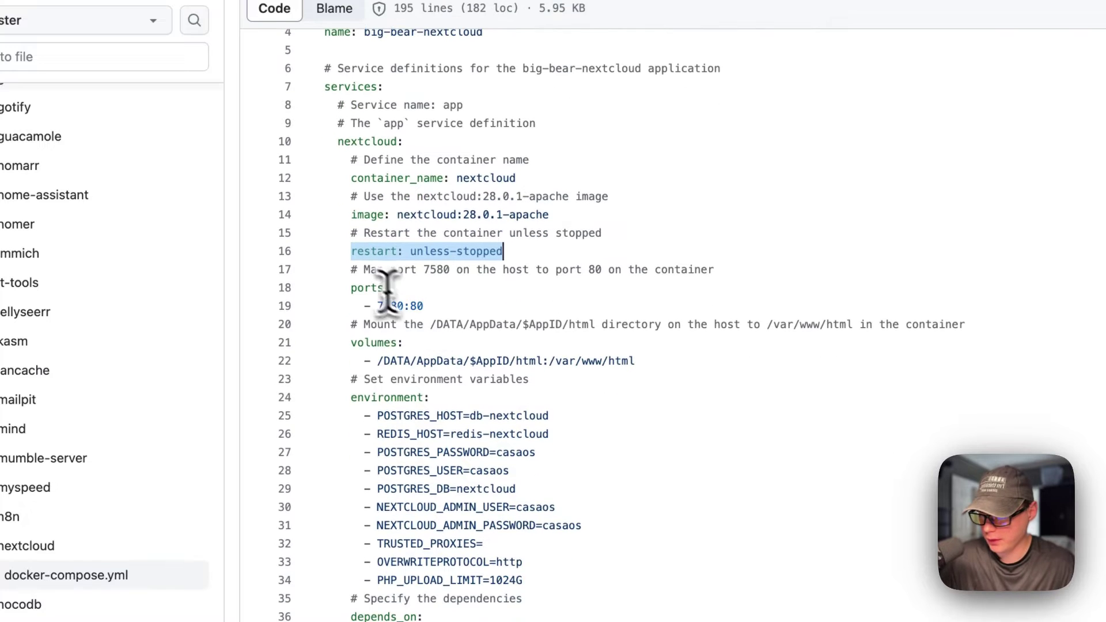
left_click_drag(353, 274, 436, 290)
left_click_drag(438, 233, 437, 245)
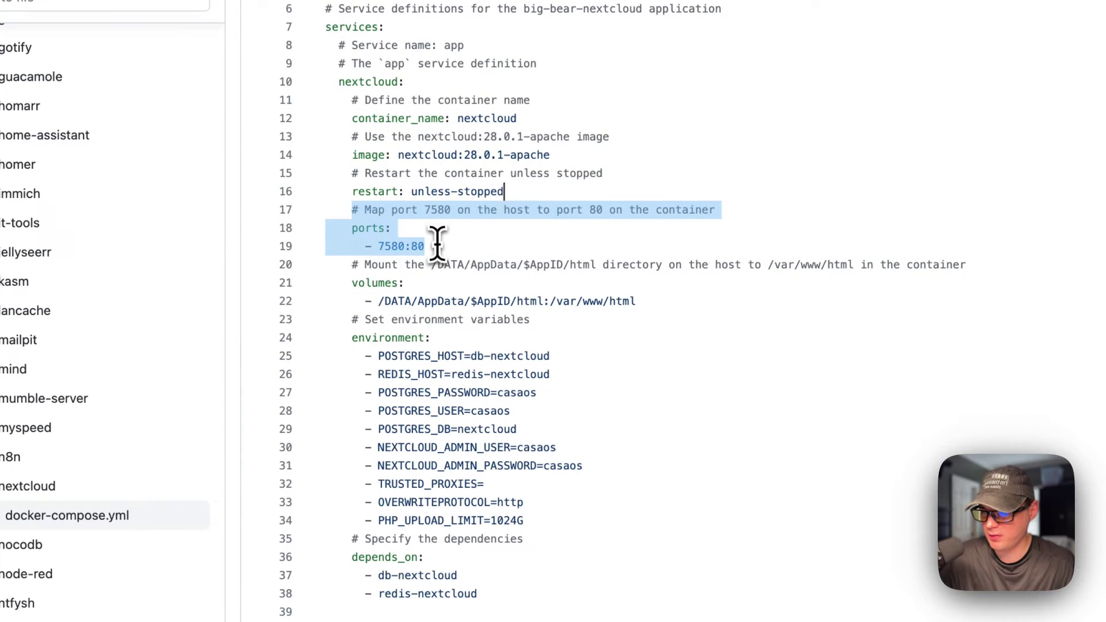
left_click(437, 246)
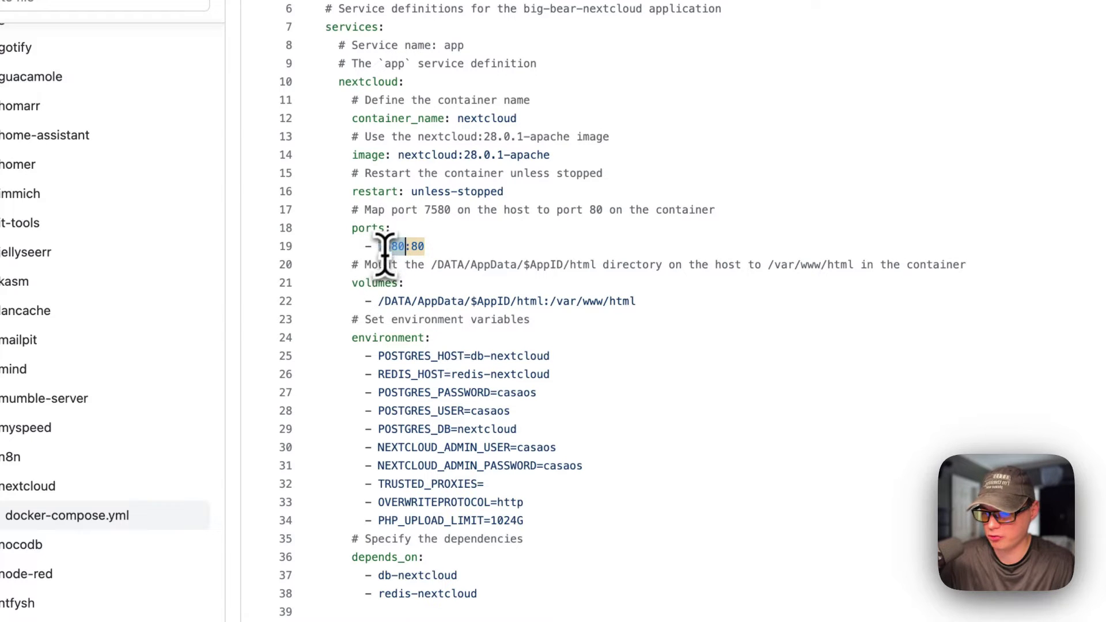
Examine the nextcloud volume mapping, highlighting the host path, its $AppID part, the matching application name and the container path.
scroll(378, 262, "down", 2)
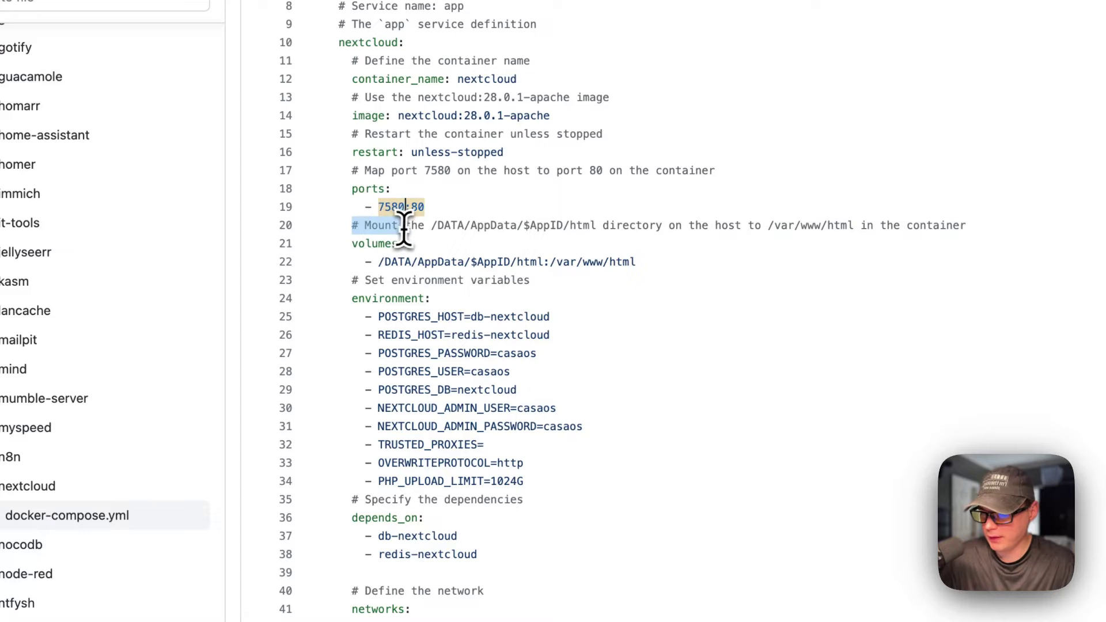
left_click_drag(408, 229, 666, 259)
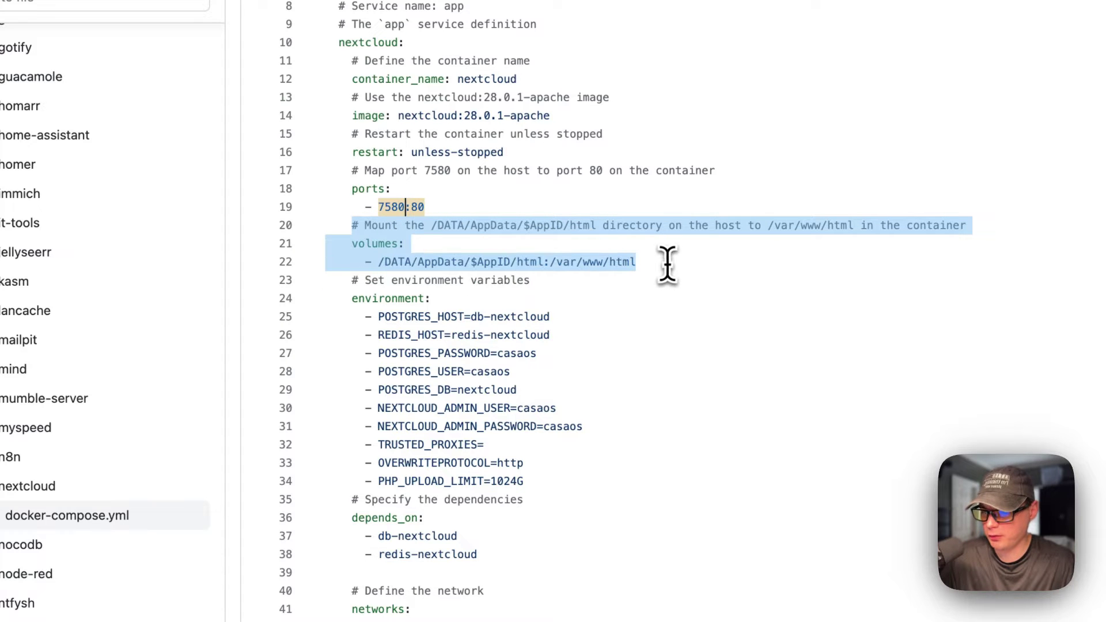
left_click(396, 260)
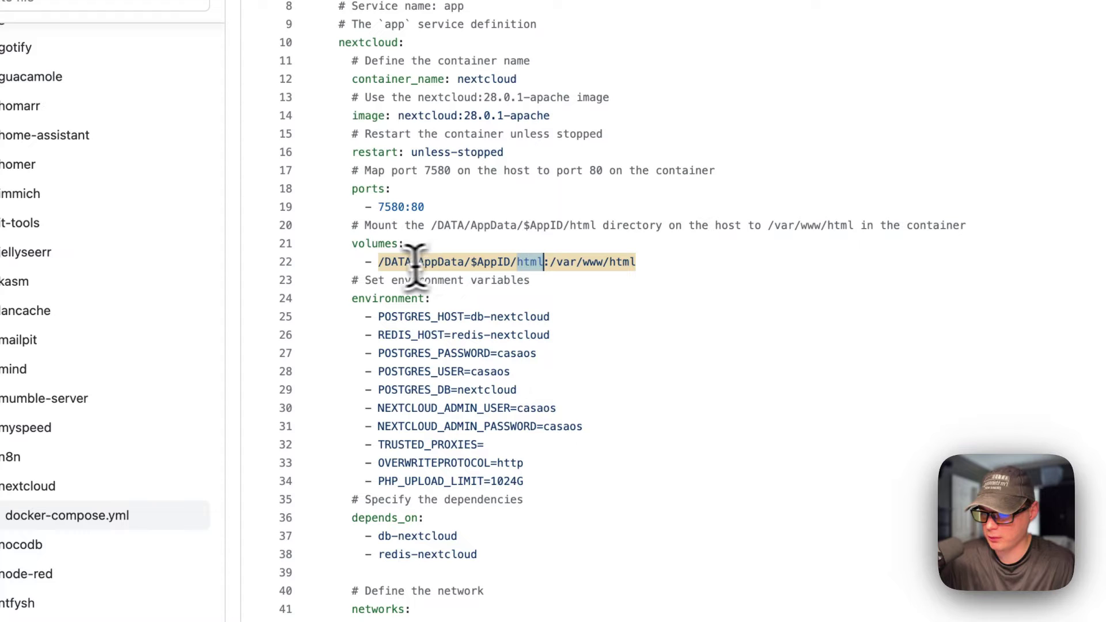
left_click_drag(380, 262, 537, 262)
scroll(393, 245, "up", 5)
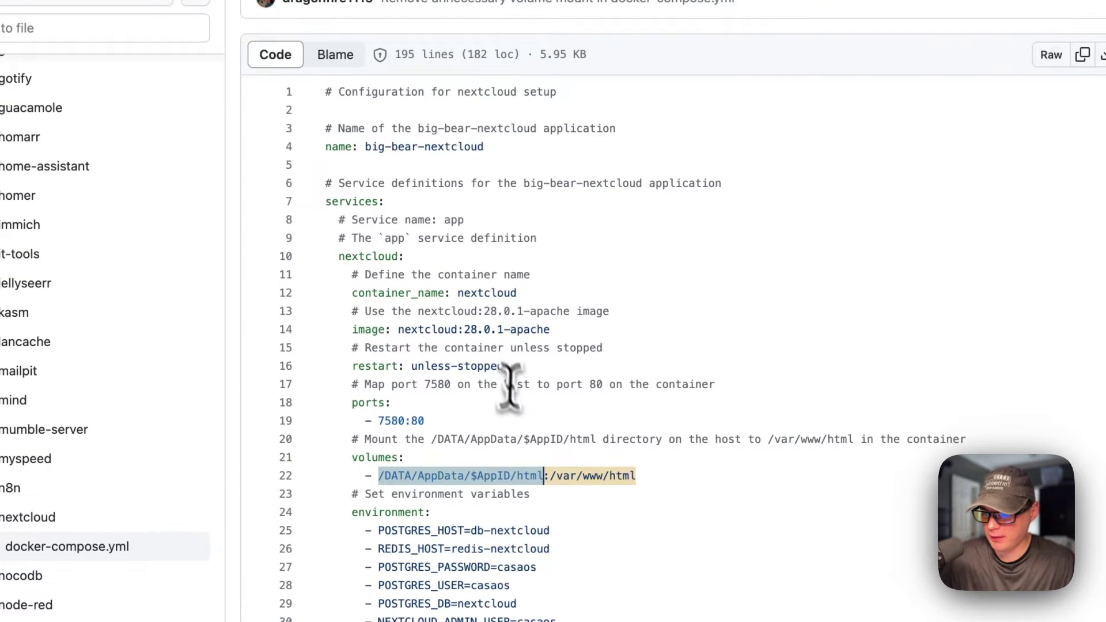
double_click(498, 475)
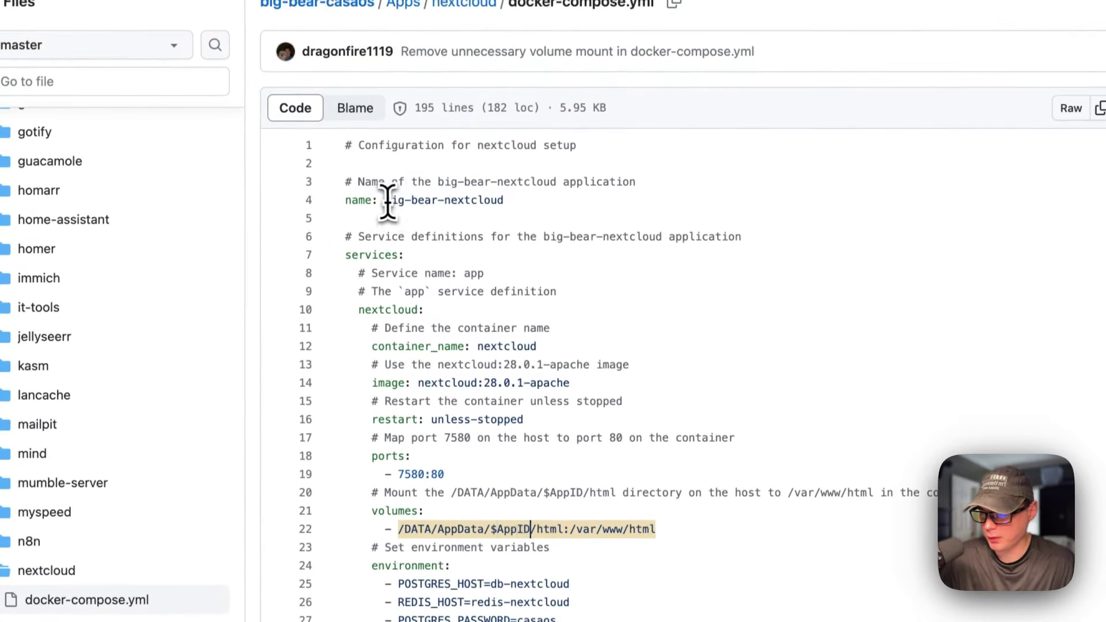
left_click_drag(386, 198, 535, 199)
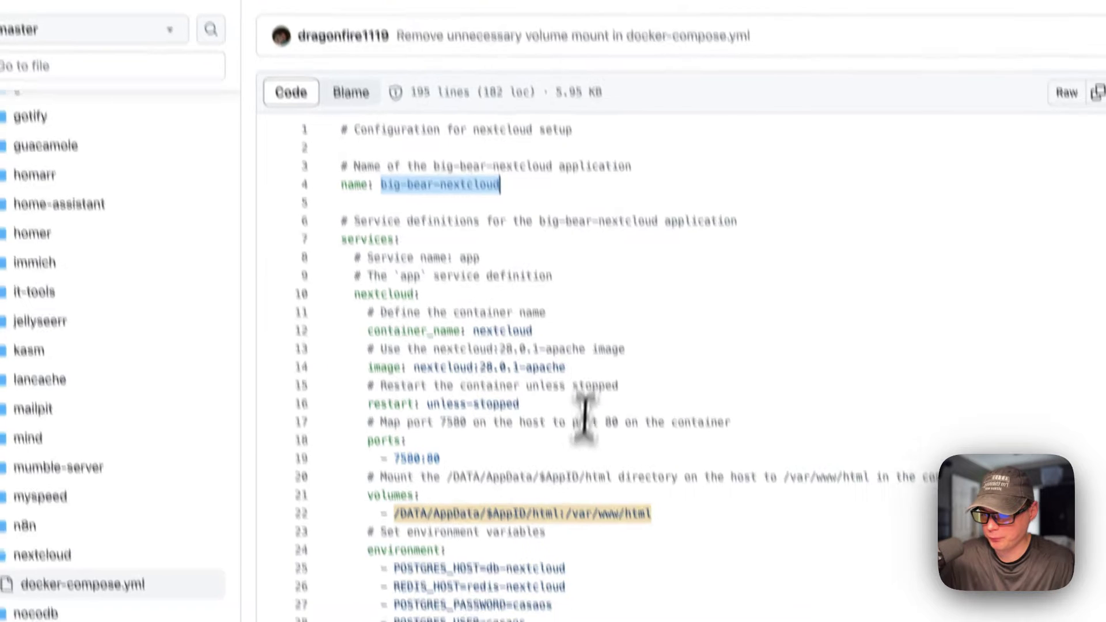
key("Right")
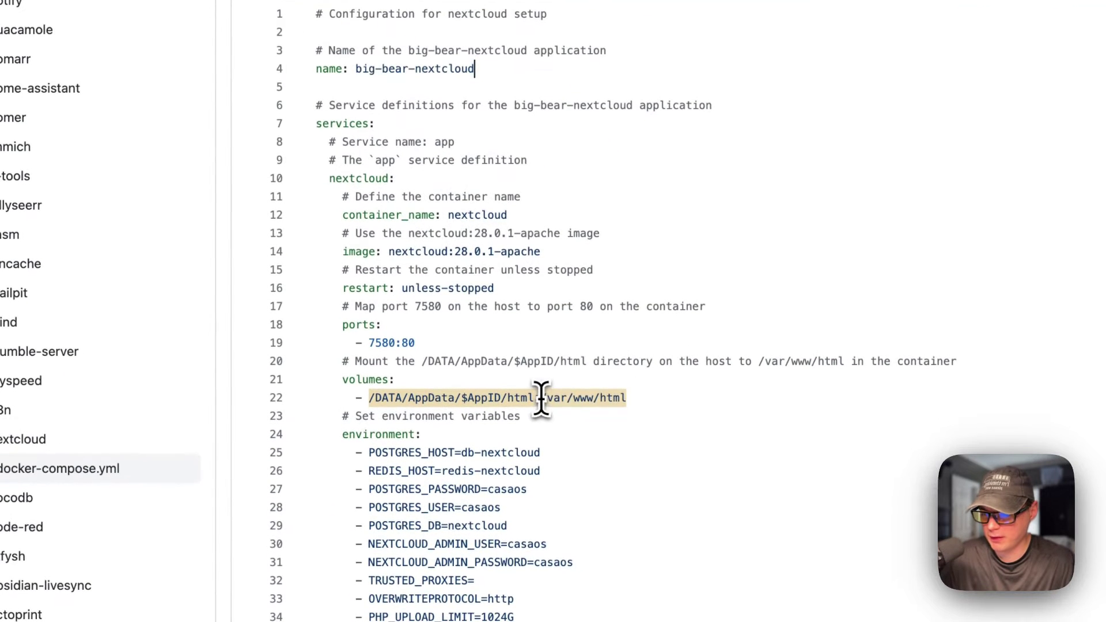
left_click_drag(542, 397, 666, 398)
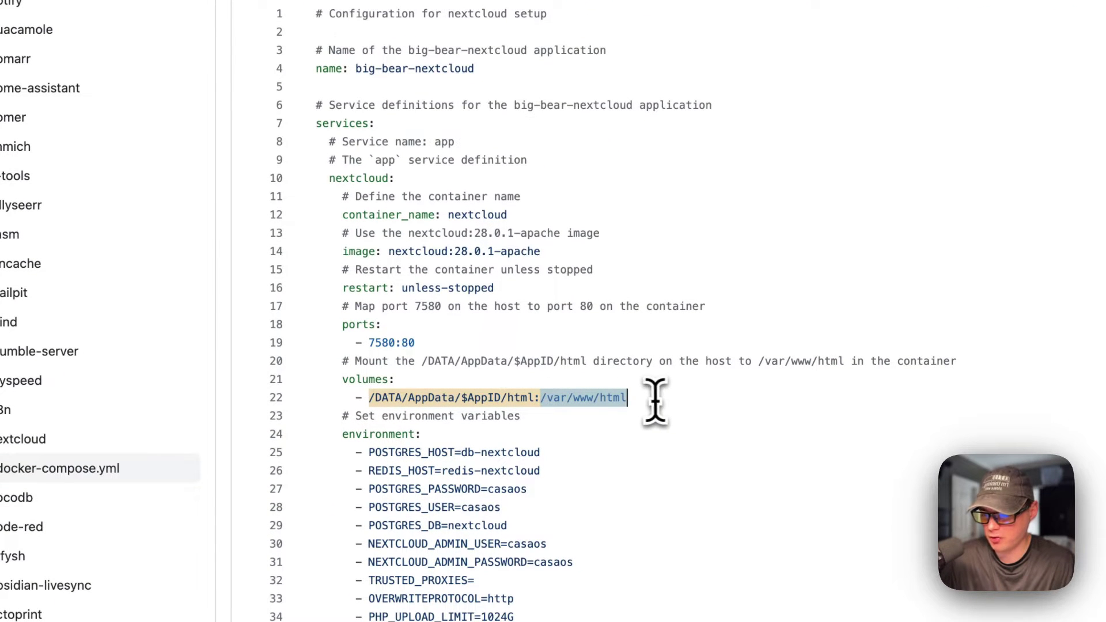
scroll(583, 434, "down", 3)
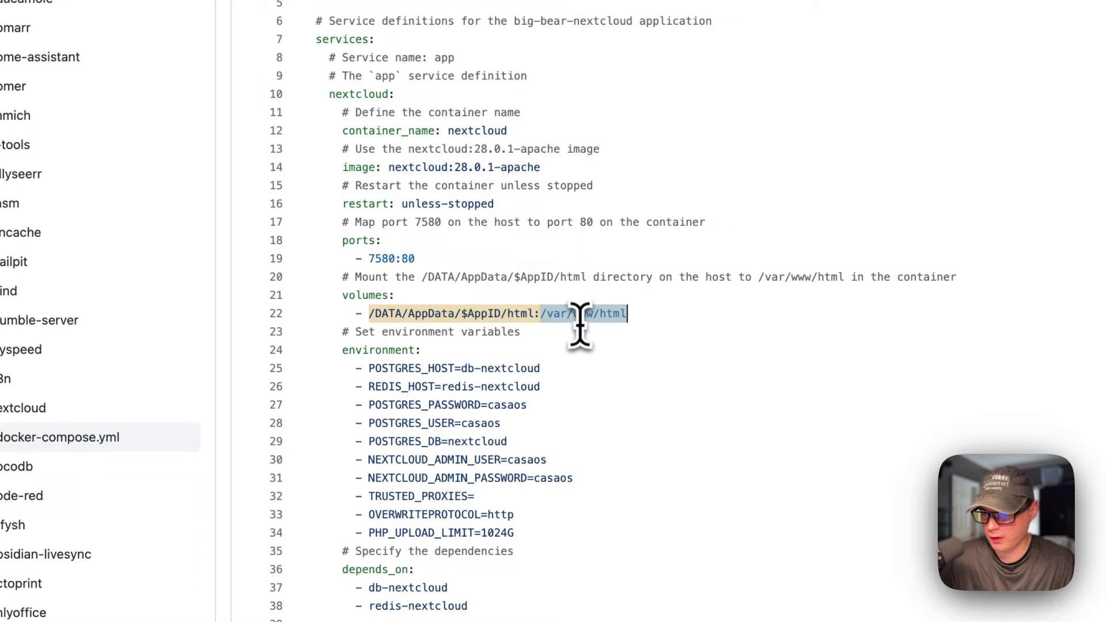
Highlight the nextcloud service's environment block and examine its POSTGRES_HOST and REDIS_HOST variables.
scroll(579, 321, "down", 3)
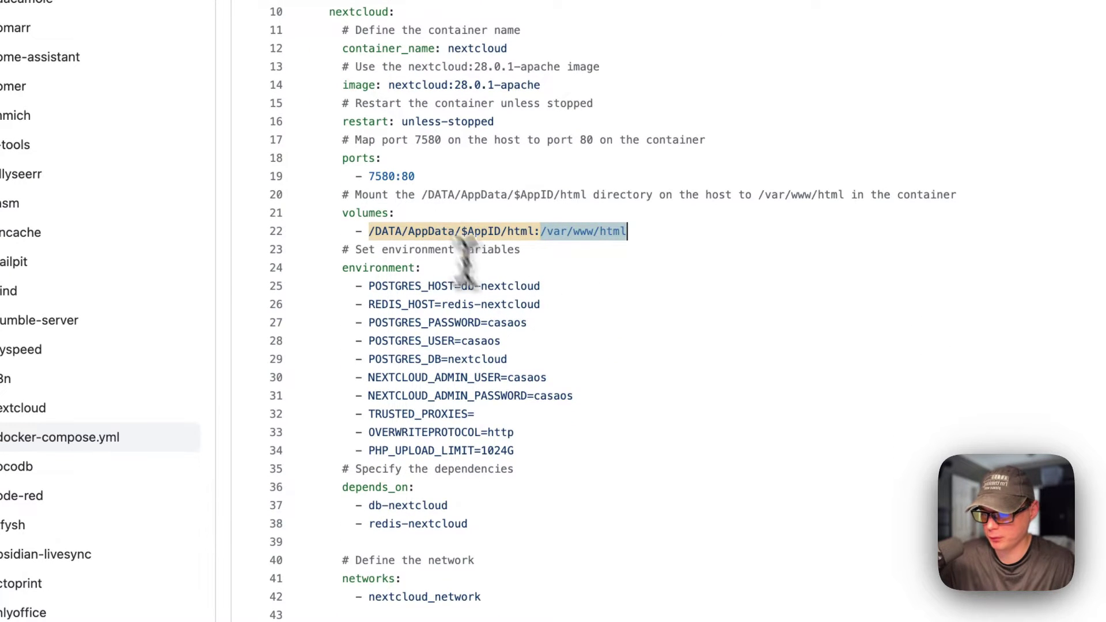
scroll(448, 230, "down", 3)
left_click_drag(337, 172, 499, 319)
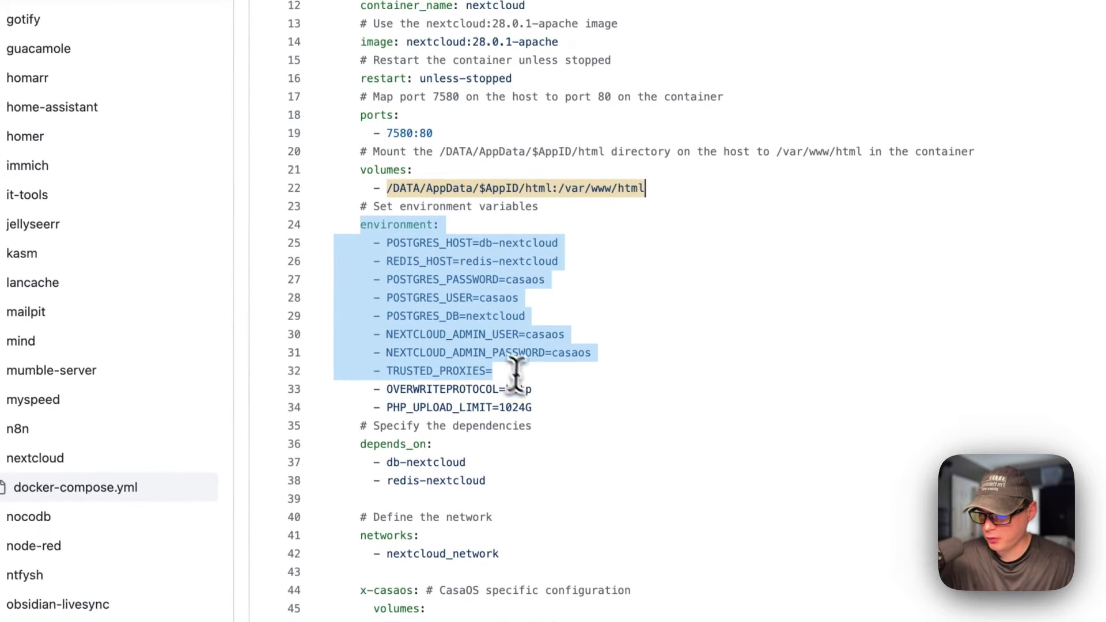
left_click_drag(516, 371, 533, 406)
double_click(410, 243)
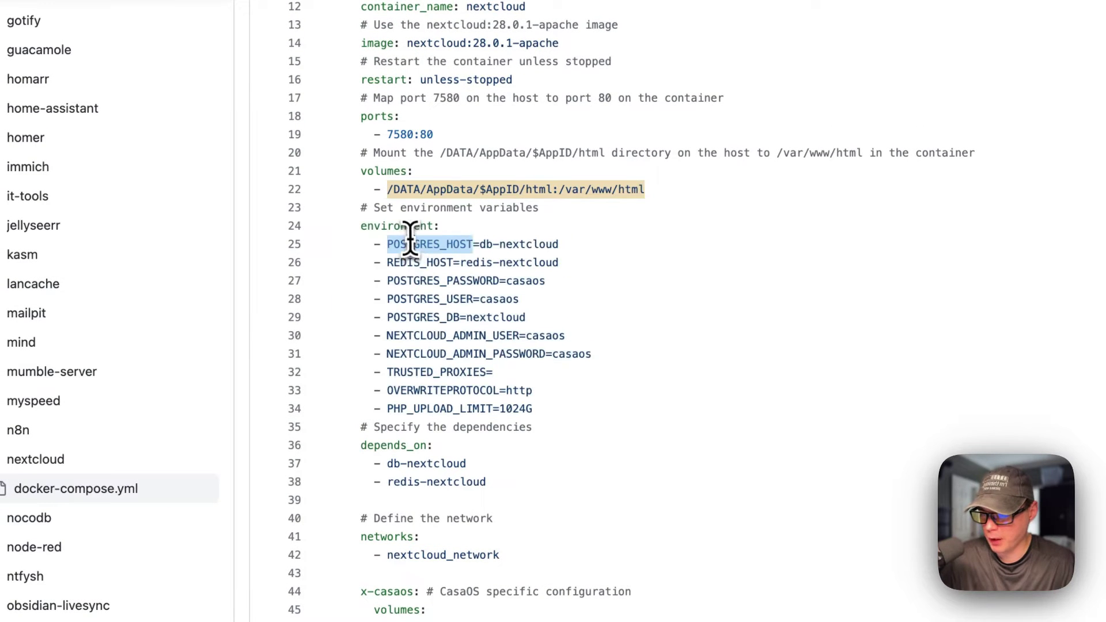
left_click_drag(479, 244, 559, 243)
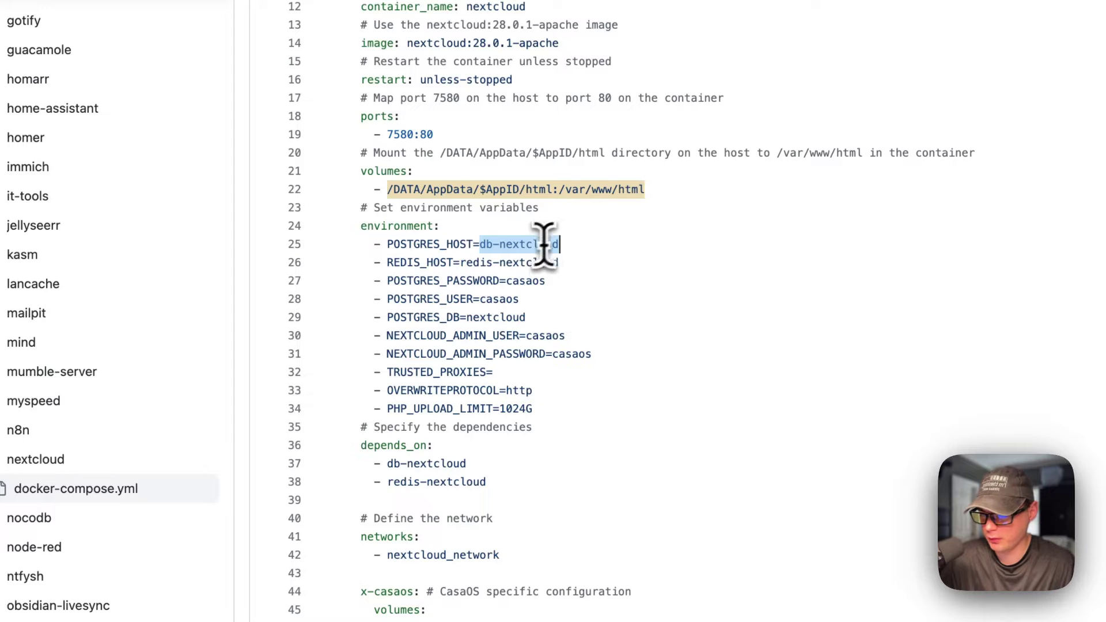
left_click_drag(387, 262, 648, 264)
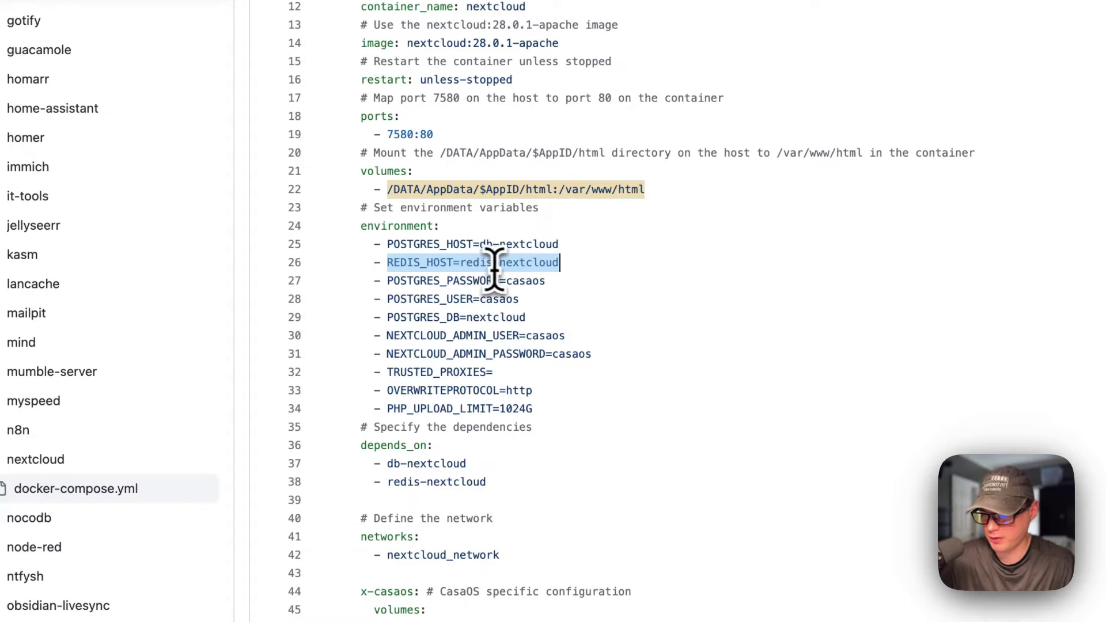
Highlight the POSTGRES_PASSWORD, POSTGRES_USER and POSTGRES_DB environment variables and their values.
scroll(507, 288, "down", 3)
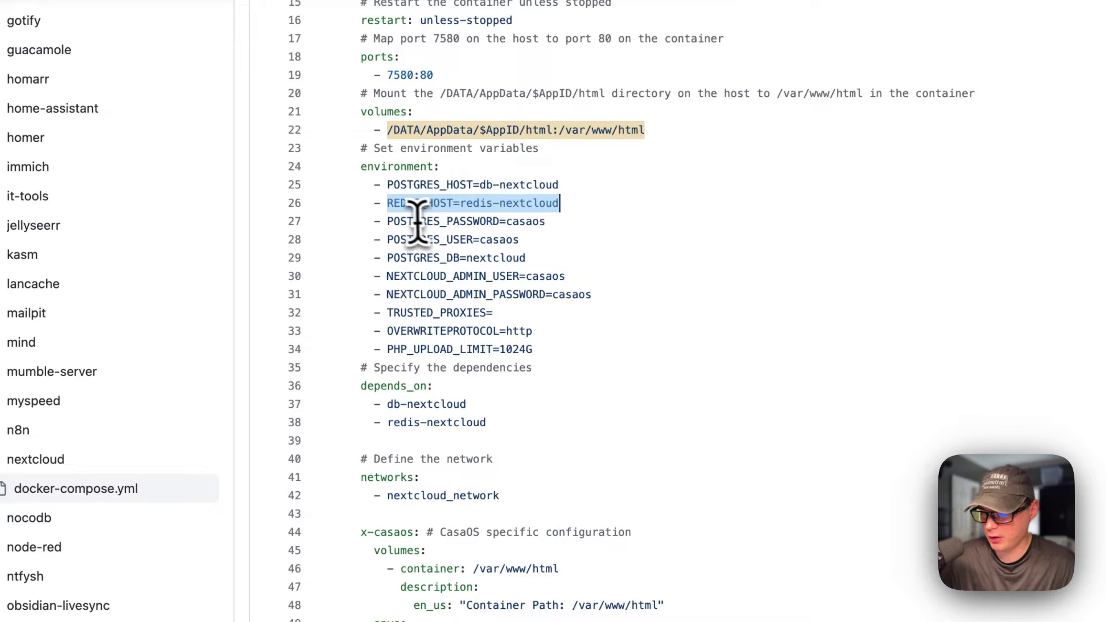
left_click_drag(387, 221, 547, 222)
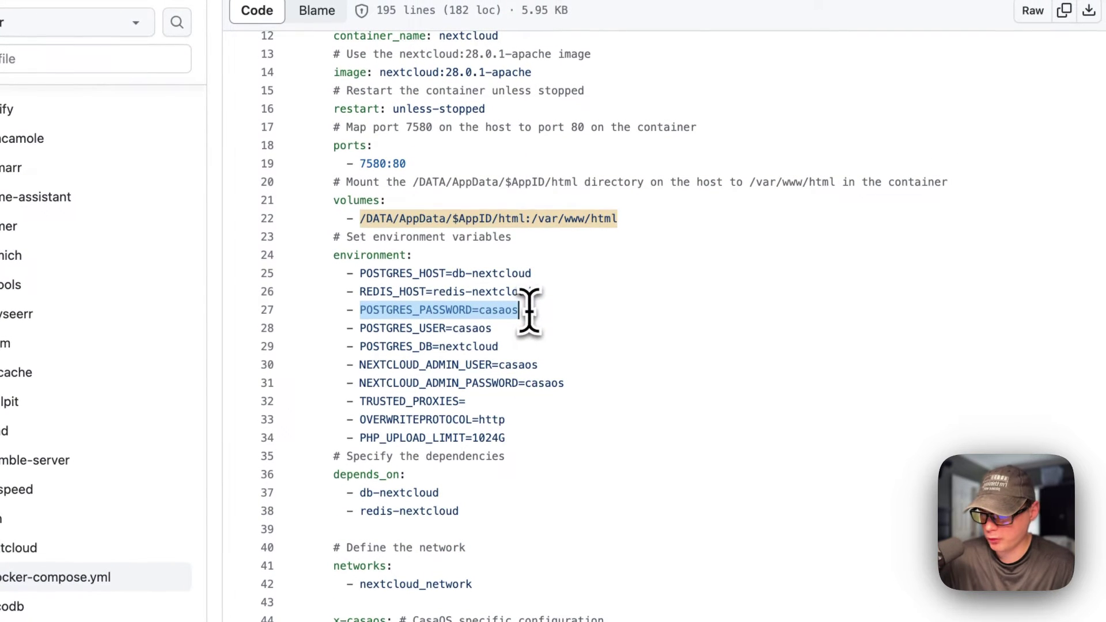
double_click(496, 311)
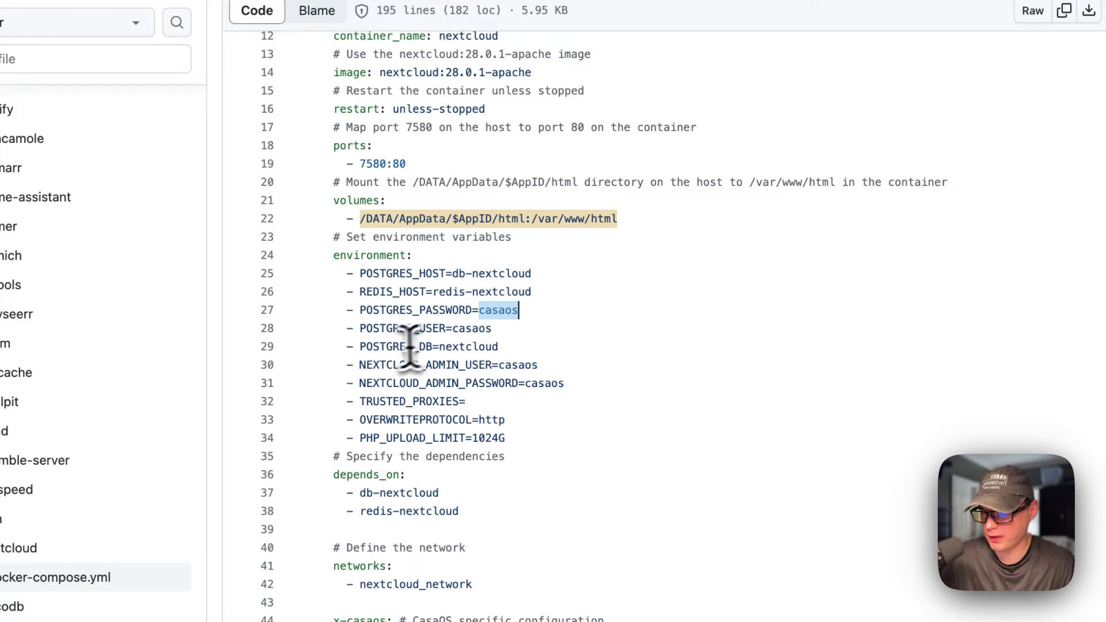
left_click_drag(356, 329, 474, 329)
double_click(464, 328)
left_click_drag(361, 348, 491, 346)
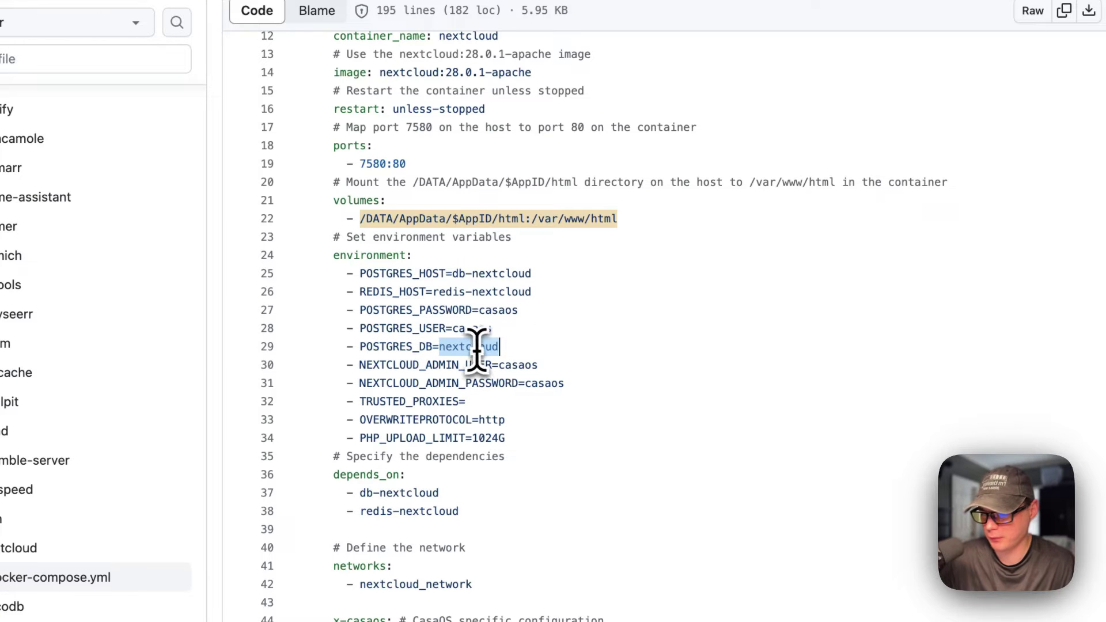
Highlight the Nextcloud admin user and password variables, TRUSTED_PROXIES, OVERWRITEPROTOCOL and PHP_UPLOAD_LIMIT.
left_click_drag(360, 368, 539, 365)
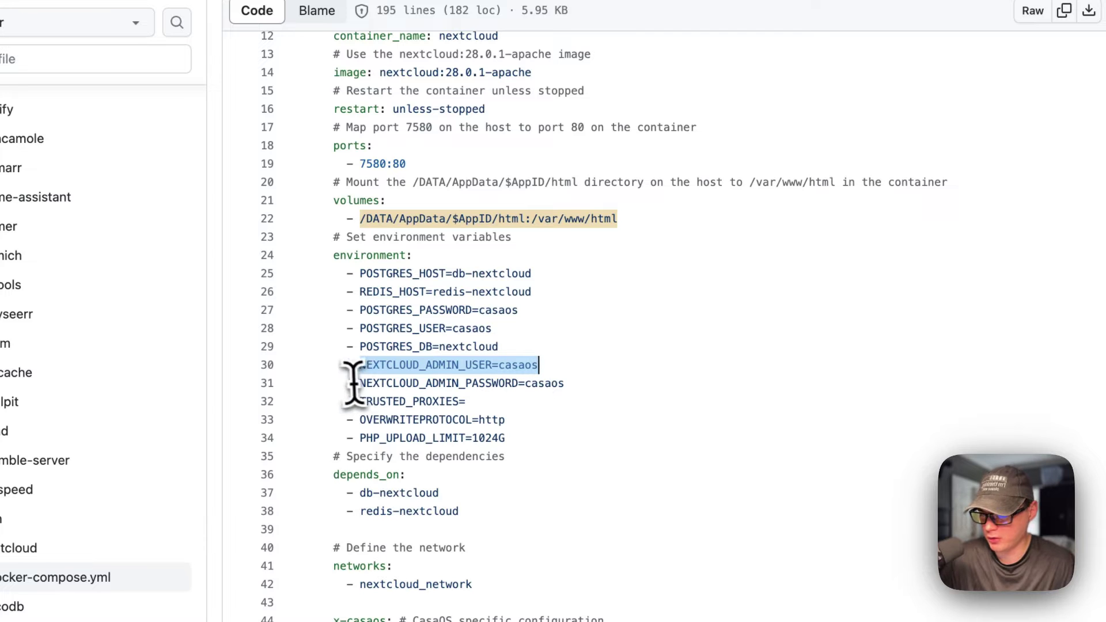
left_click_drag(359, 380, 593, 383)
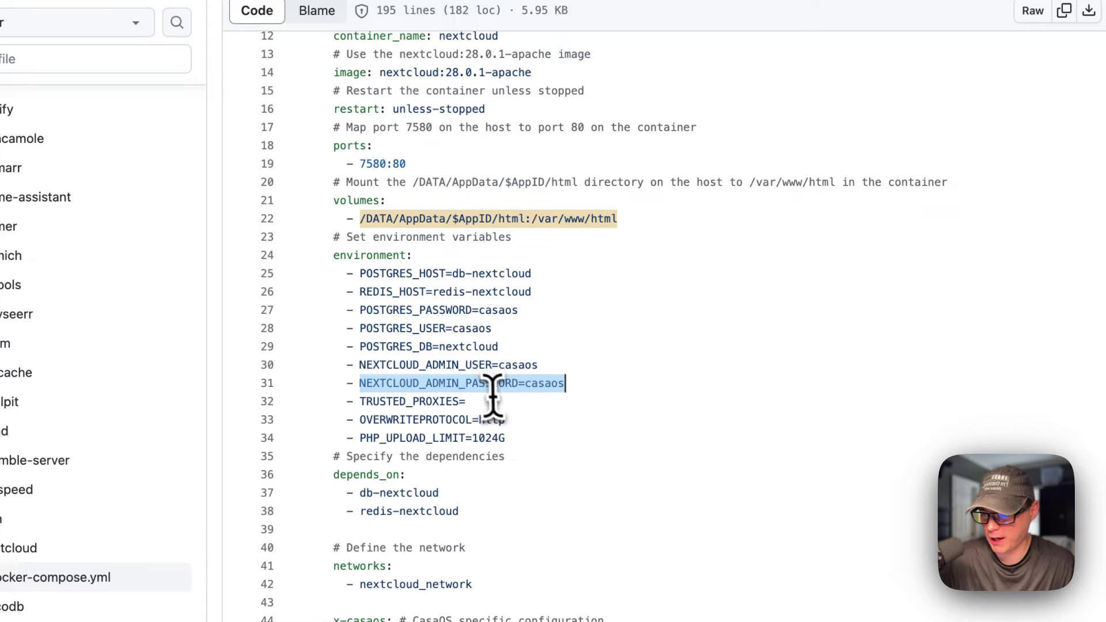
double_click(545, 385)
double_click(375, 403)
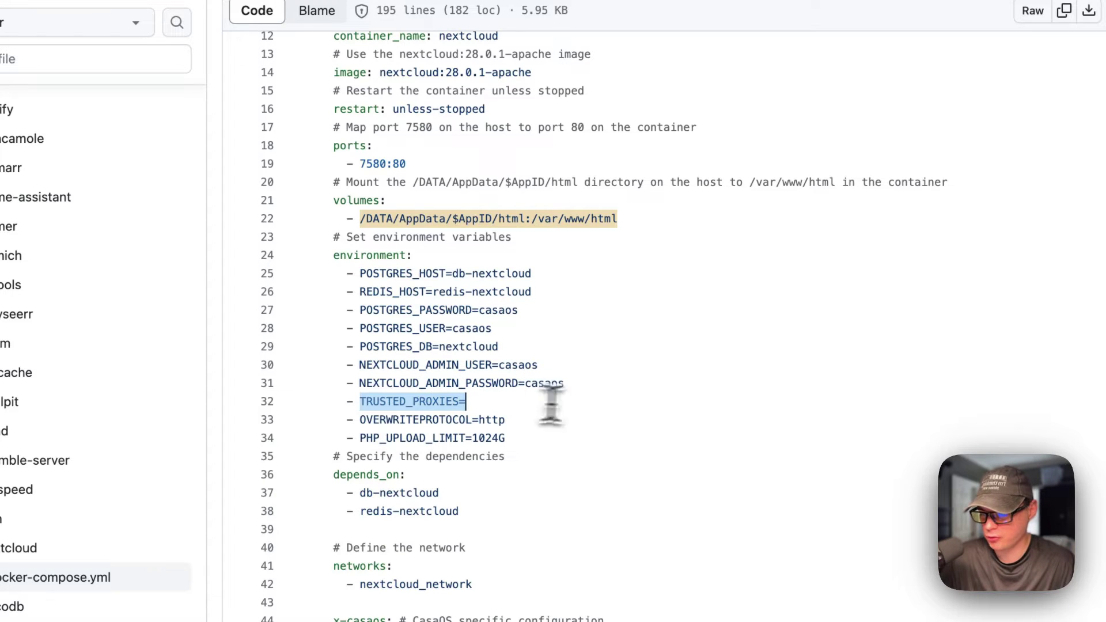
key("End")
left_click_drag(360, 420, 543, 420)
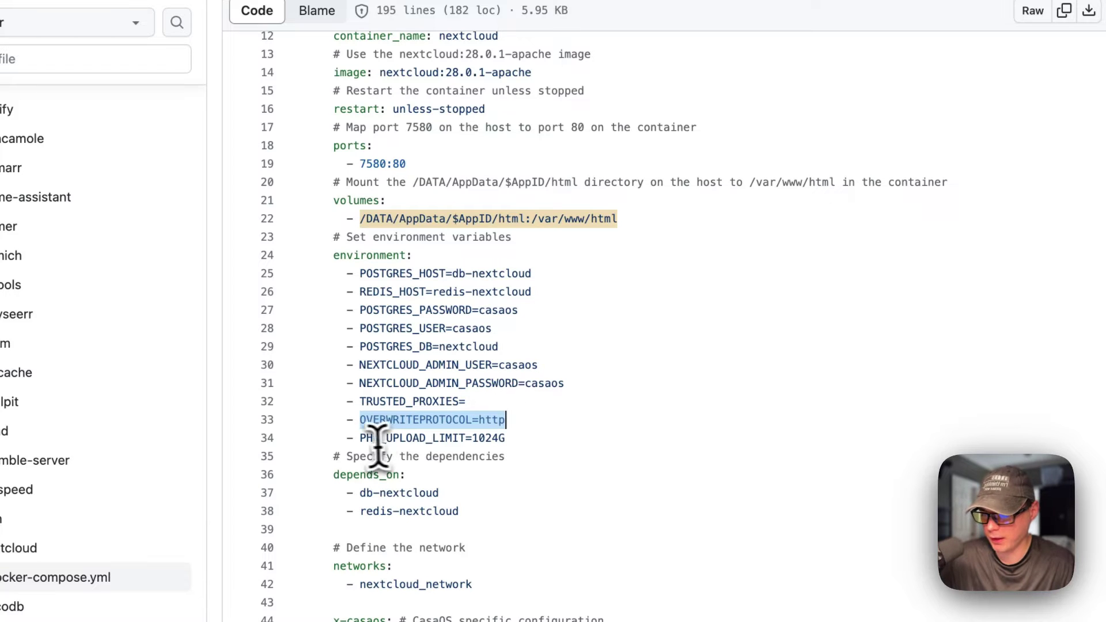
left_click_drag(363, 438, 706, 444)
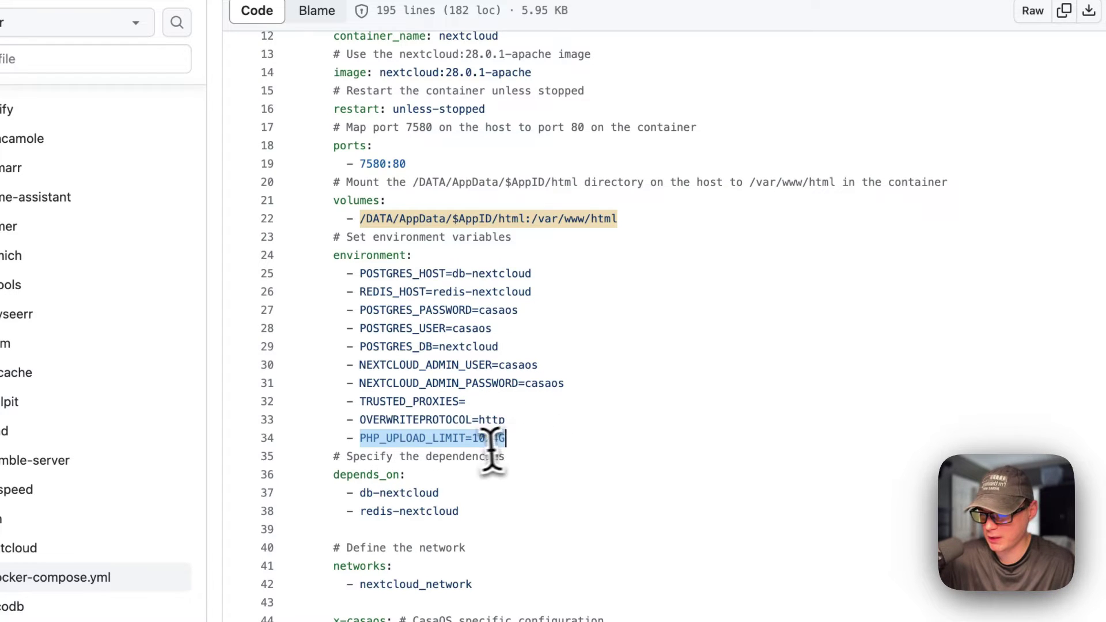
Highlight the nextcloud service's depends_on entries, db-nextcloud and redis-nextcloud, and its nextcloud_network definition.
scroll(489, 437, "down", 3)
left_click_drag(332, 350, 494, 391)
left_click(360, 383)
left_click(370, 382)
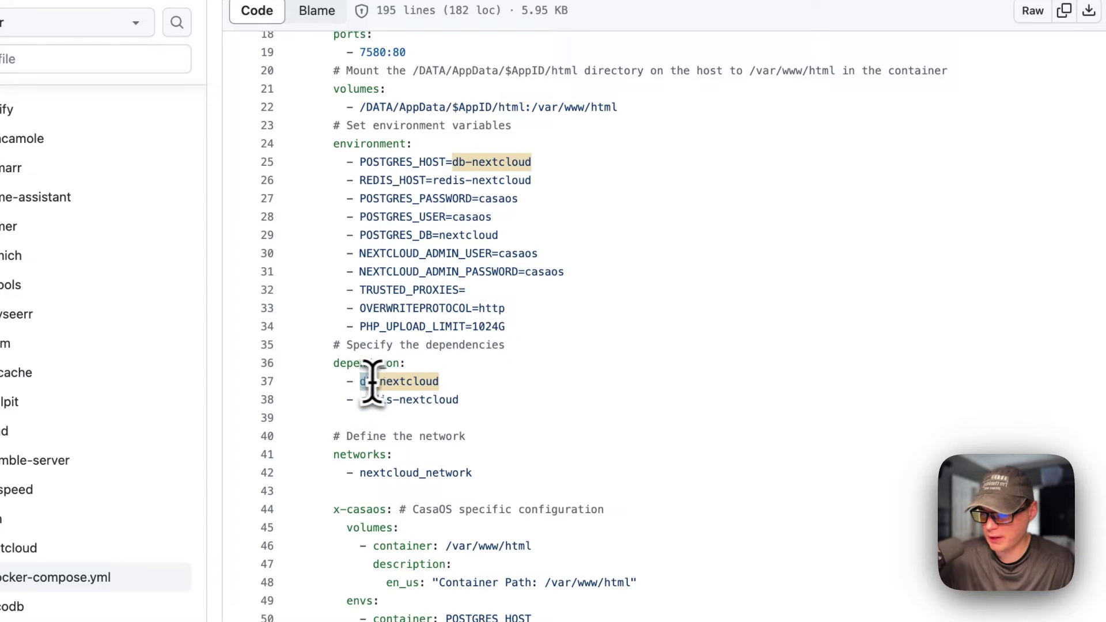
left_click_drag(361, 399, 494, 397)
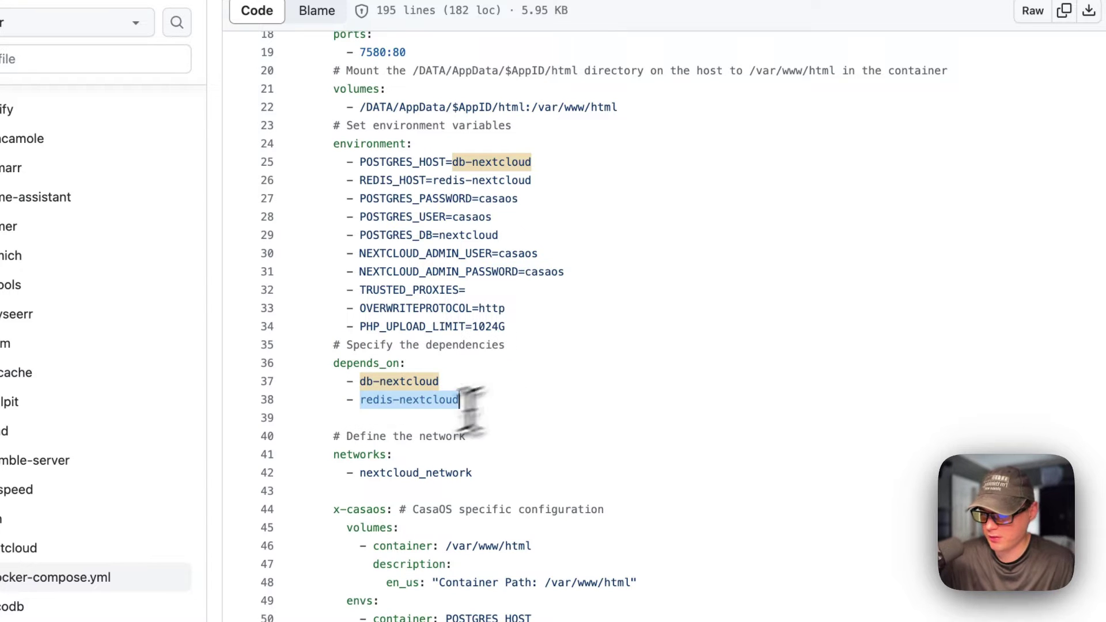
scroll(334, 441, "down", 3)
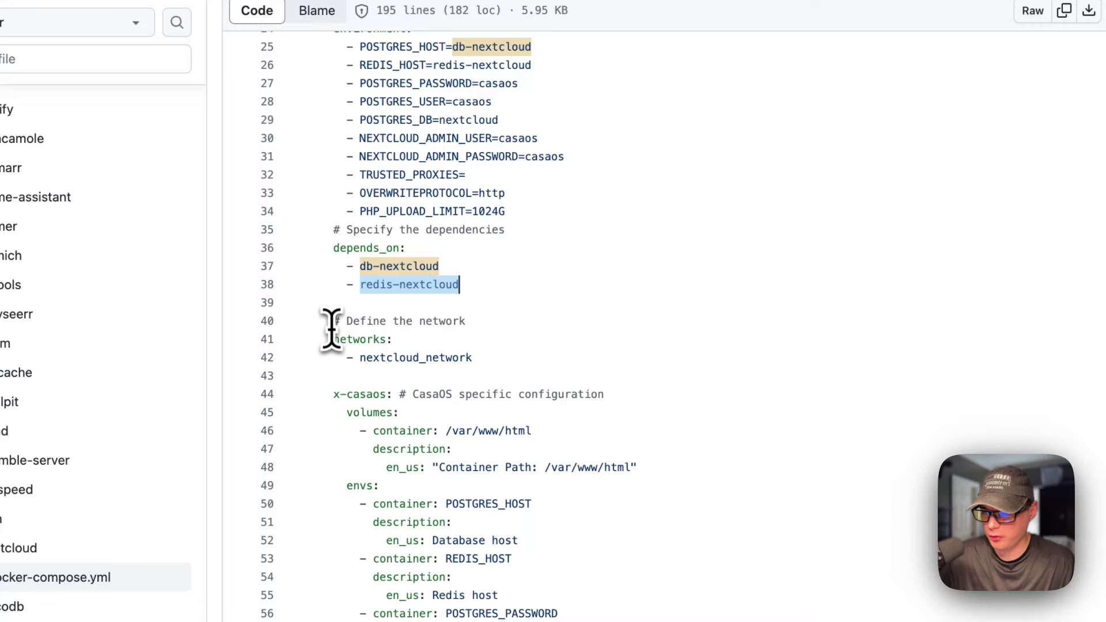
left_click_drag(331, 323, 477, 362)
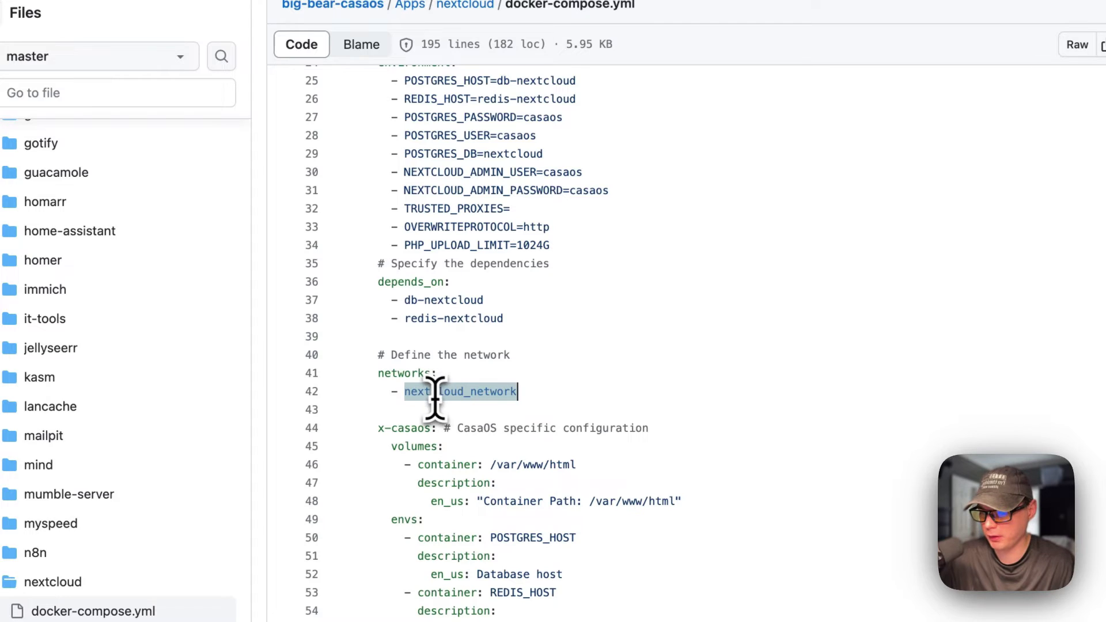
Highlight the nextcloud service's x-casaos block and examine its volume and environment variable descriptions.
scroll(437, 559, "down", 3)
scroll(463, 377, "down", 4)
scroll(450, 185, "up", 4)
left_click_drag(429, 183, 494, 456)
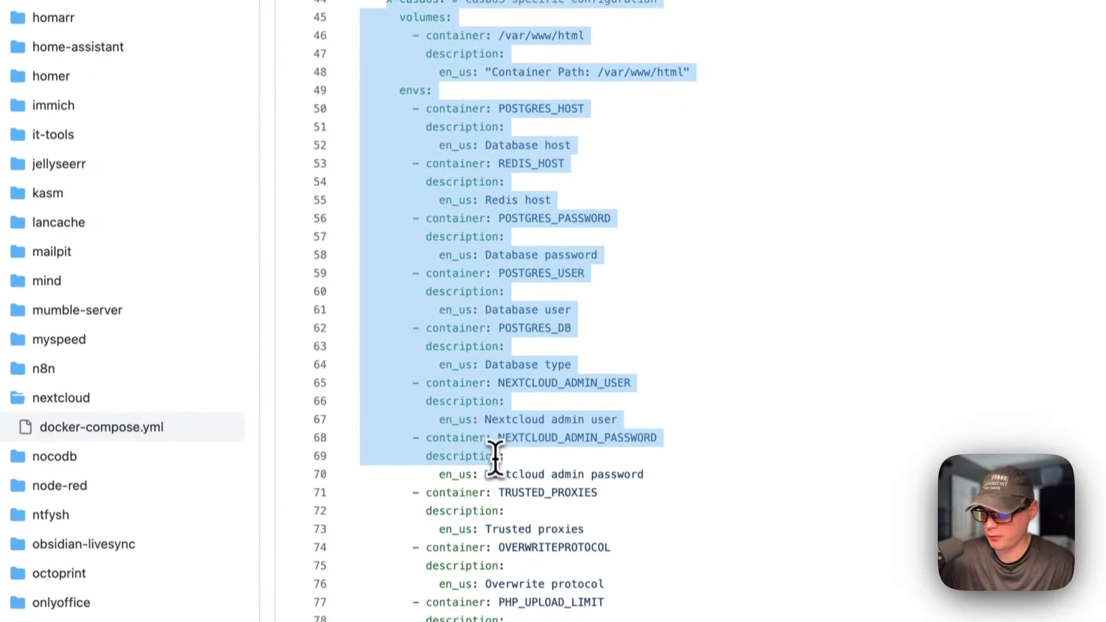
scroll(495, 455, "down", 2)
scroll(489, 345, "up", 5)
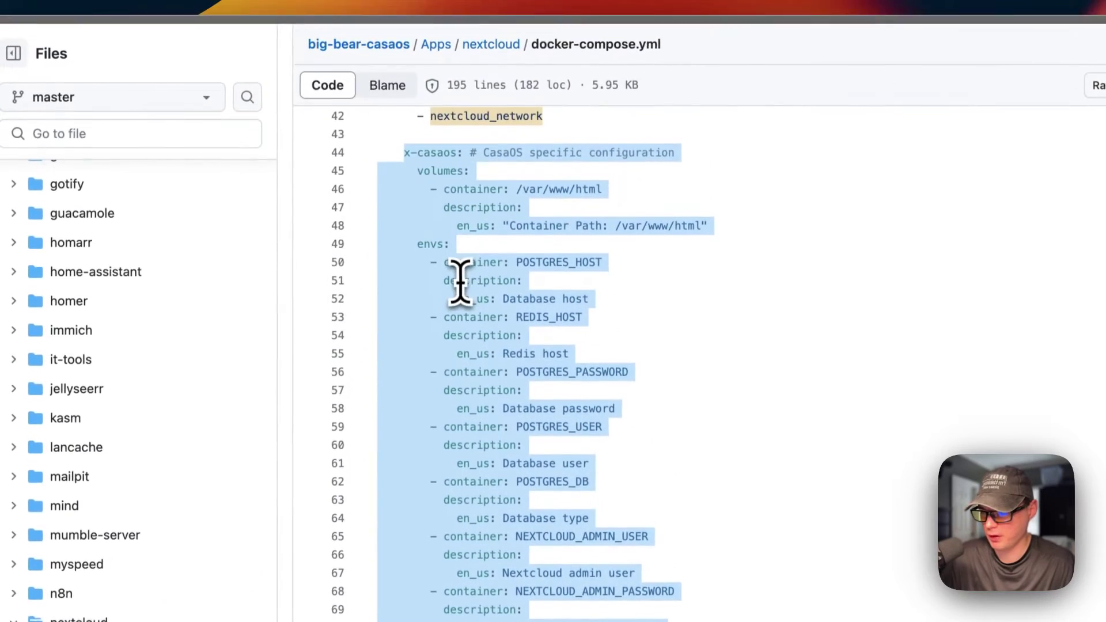
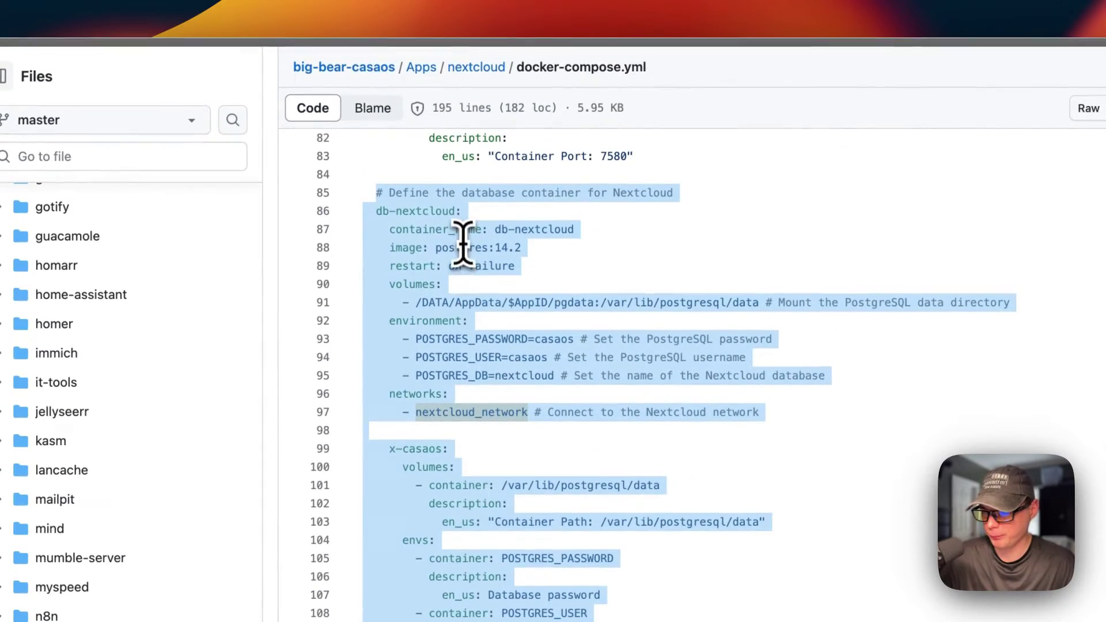
Highlight the db-nextcloud service's container_name, its postgres image version 14.2 and its on-failure restart policy.
left_click(393, 228)
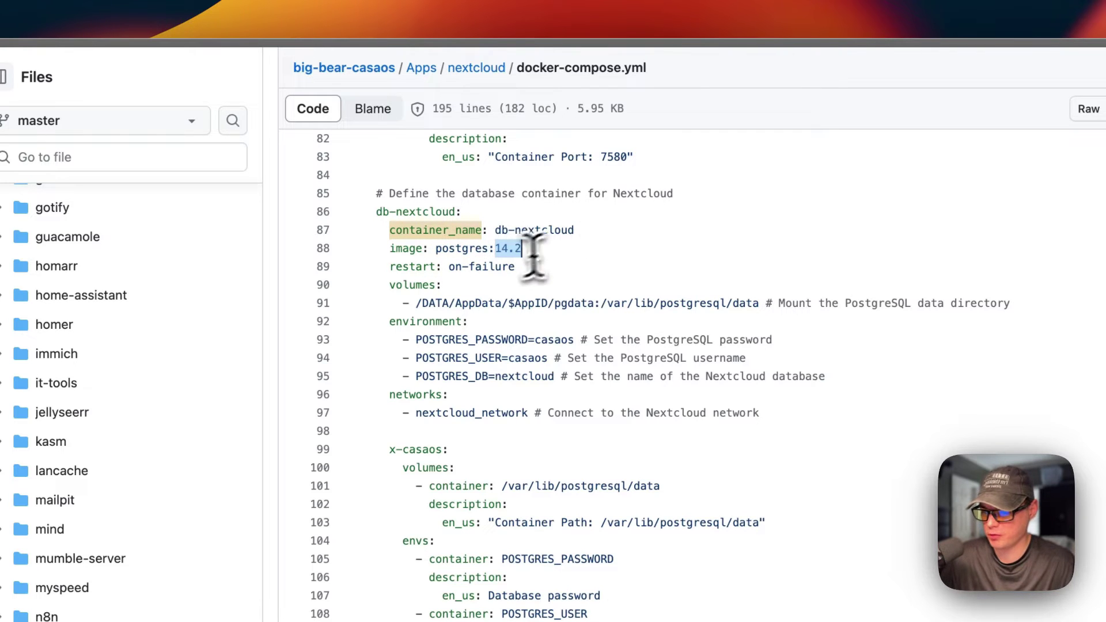
left_click(463, 266)
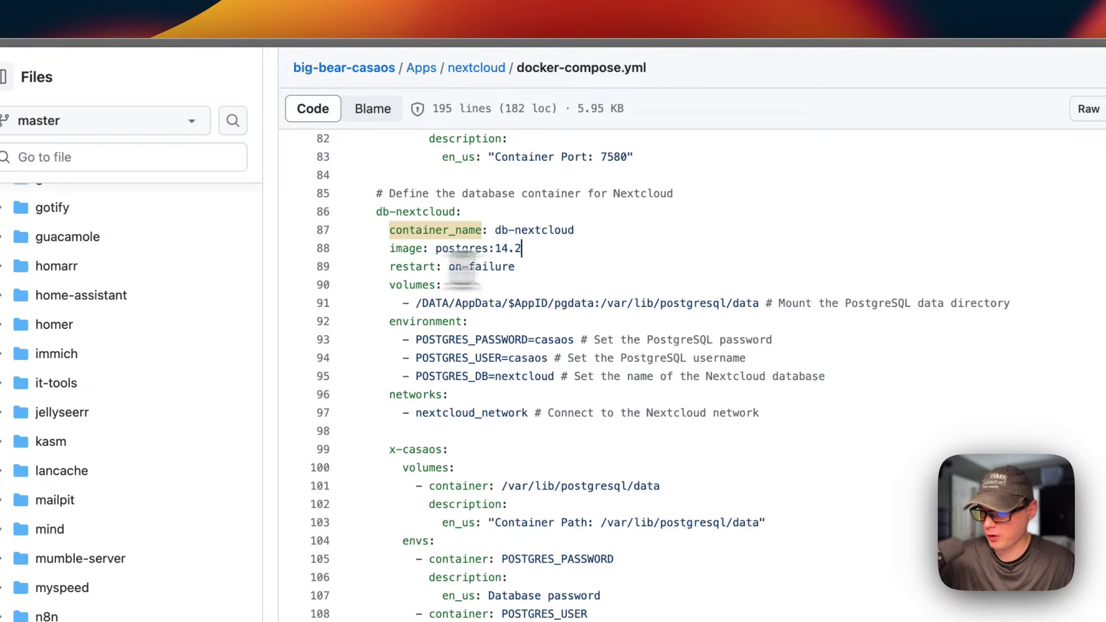
left_click_drag(391, 266, 533, 270)
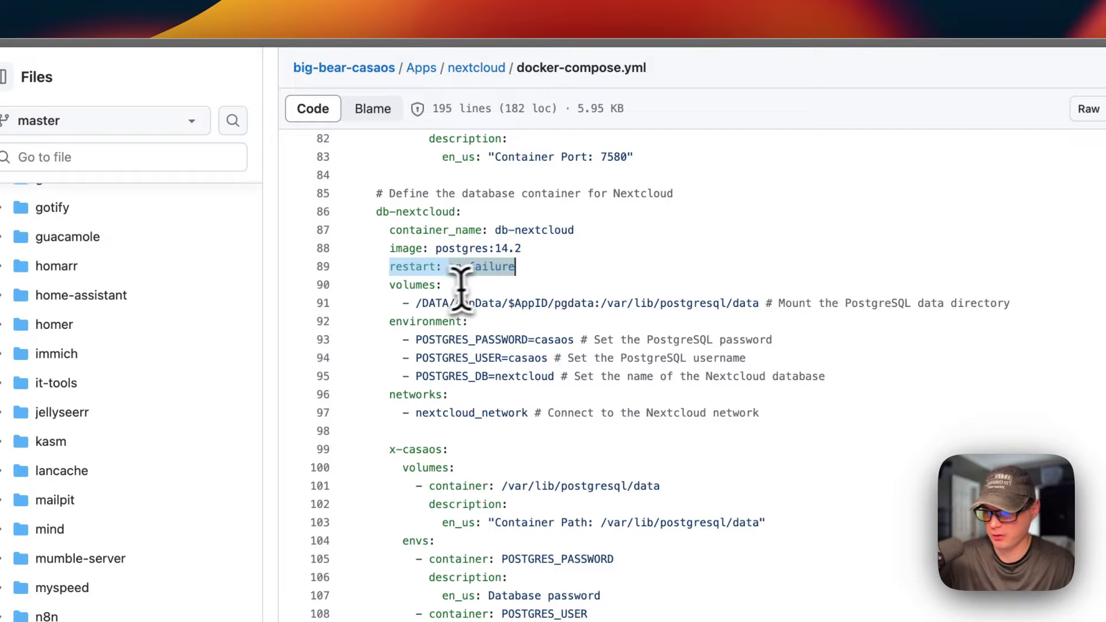
Highlight the db-nextcloud volume mapping part by part, covering the host path /DATA/AppData/$AppID/pgdata and container path /var/lib/postgresql/data.
left_click_drag(389, 285, 442, 284)
left_click_drag(728, 302, 198, 318)
double_click(220, 318)
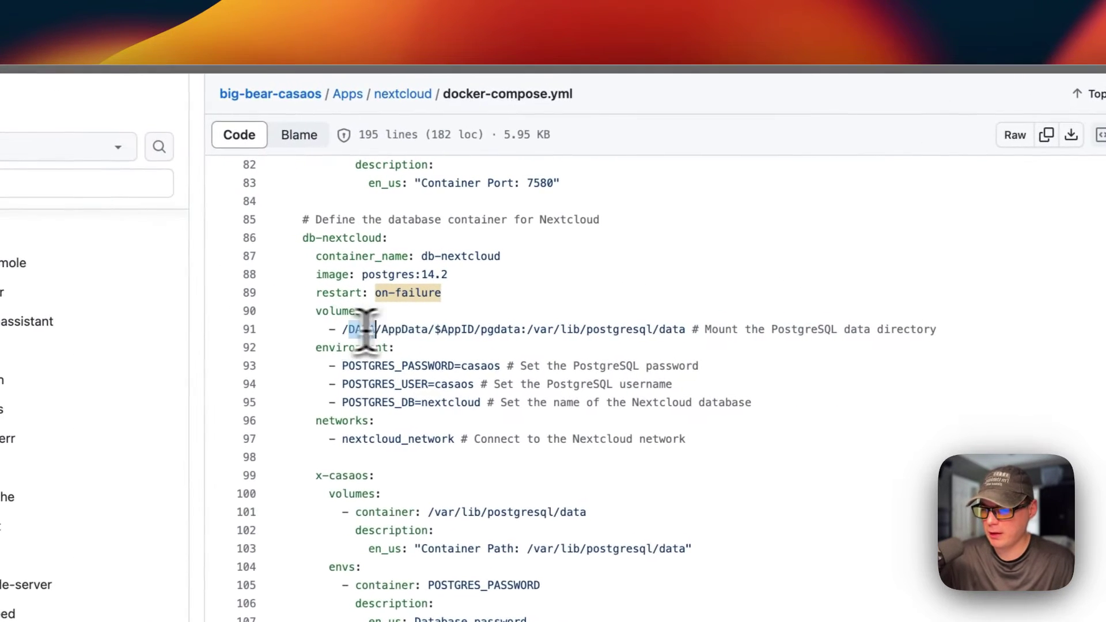
double_click(408, 329)
double_click(466, 330)
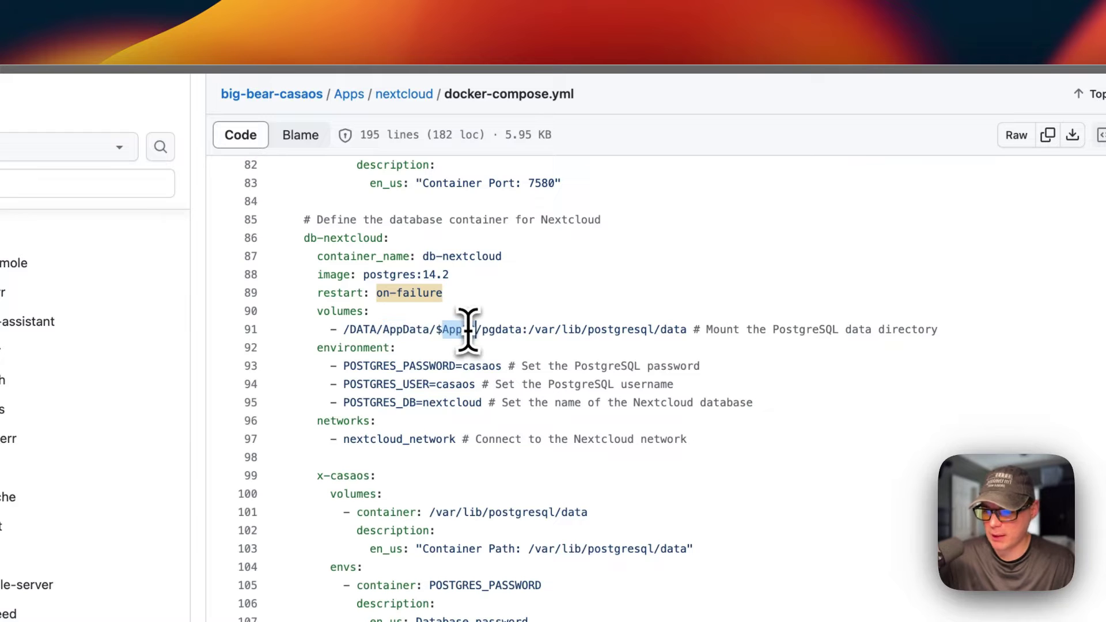
left_click(499, 332)
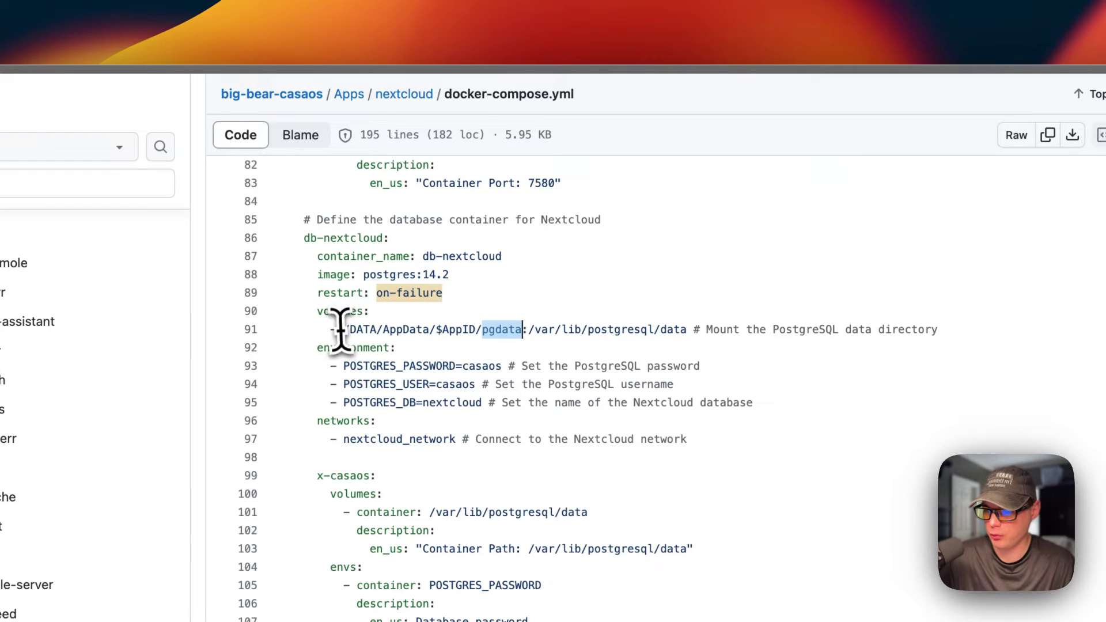
left_click_drag(345, 330, 509, 330)
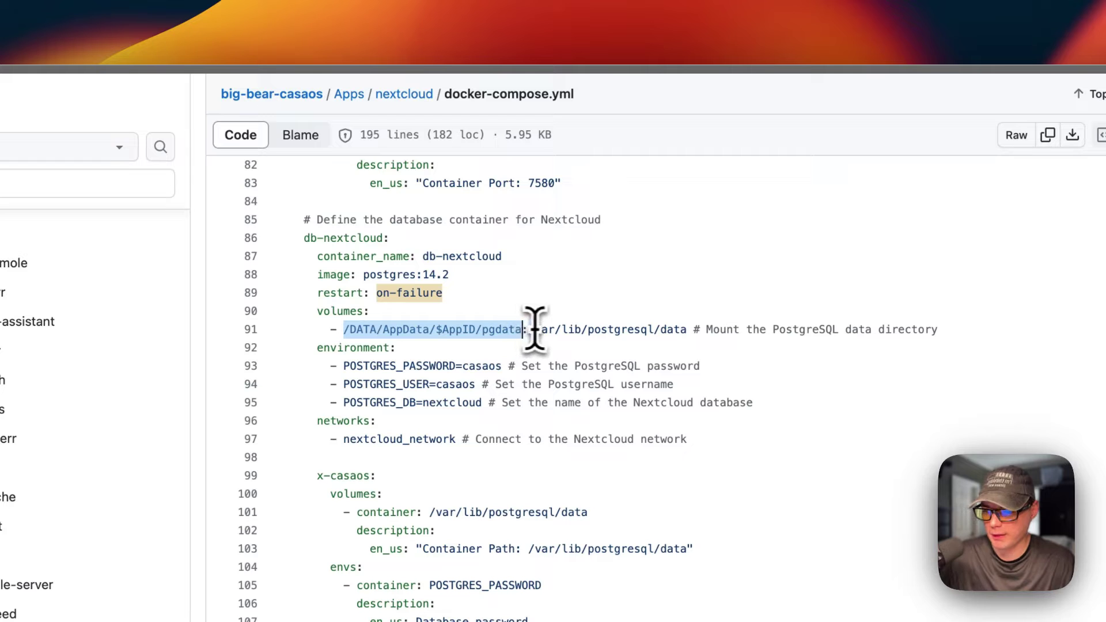
left_click(527, 330)
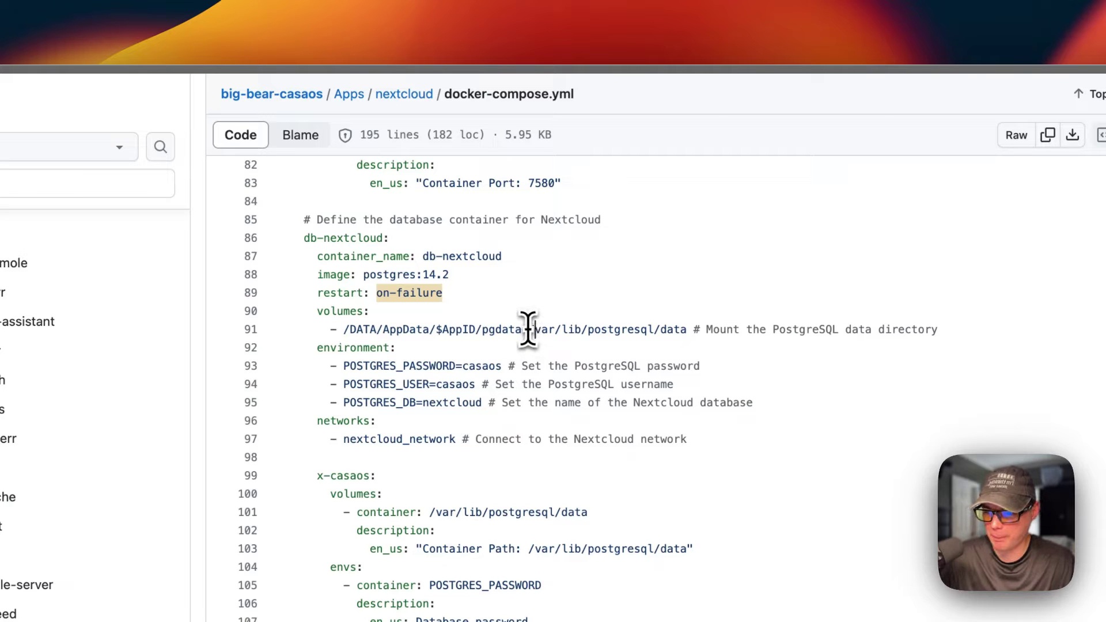
left_click_drag(528, 330, 662, 330)
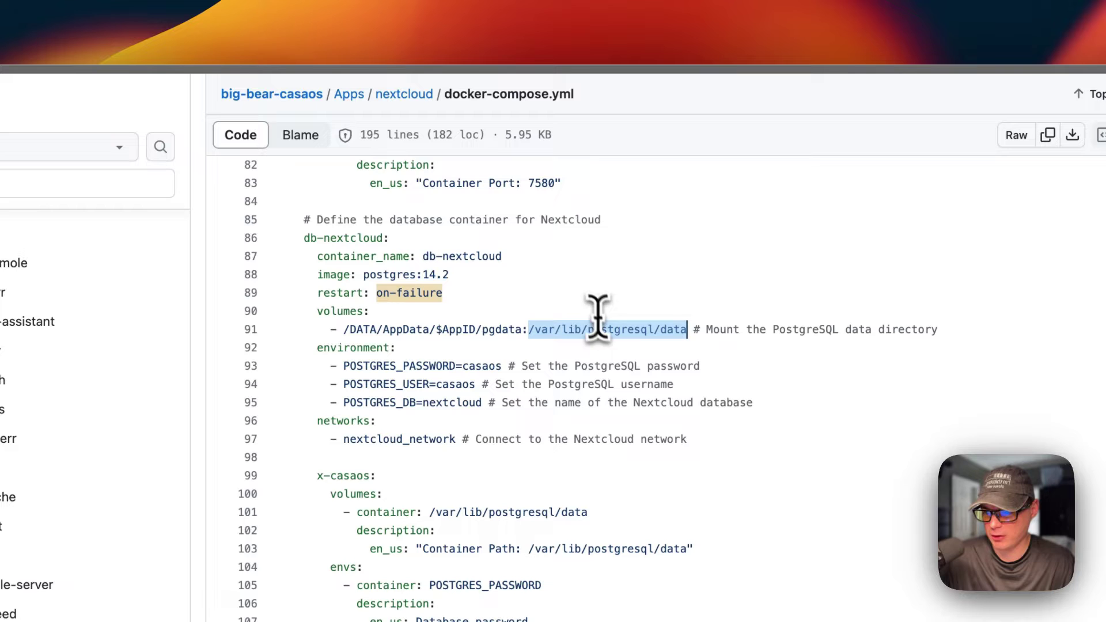
Highlight the db-nextcloud environment block and its POSTGRES_PASSWORD, POSTGRES_USER and POSTGRES_DB entries with their values.
scroll(572, 349, "down", 2)
left_click_drag(318, 309, 702, 358)
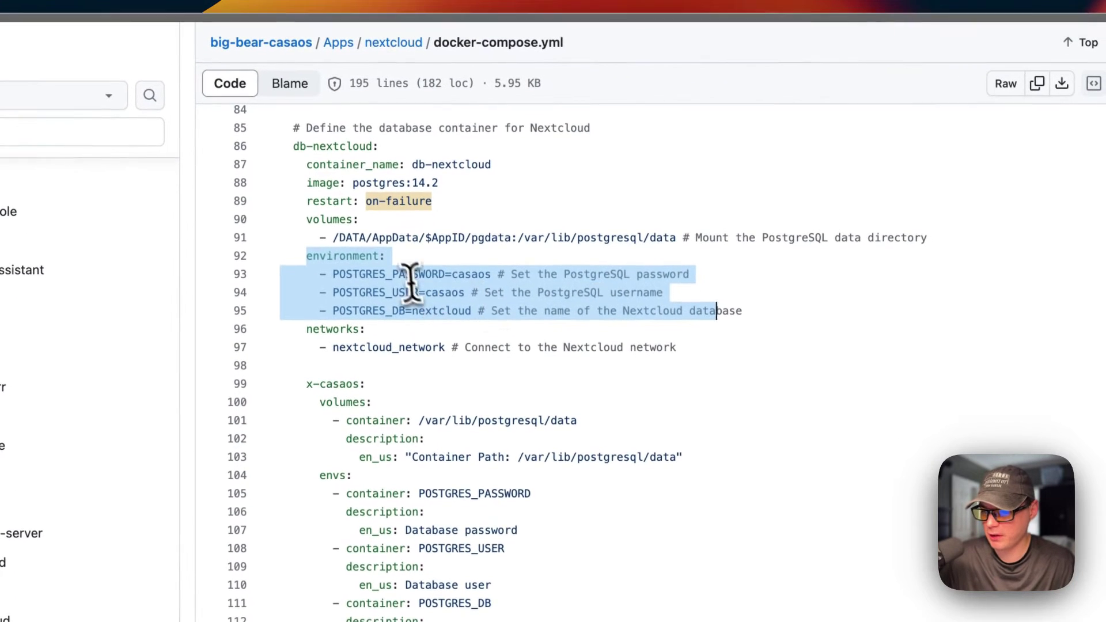
left_click_drag(314, 327, 407, 314)
double_click(394, 279)
double_click(473, 274)
double_click(366, 291)
double_click(444, 292)
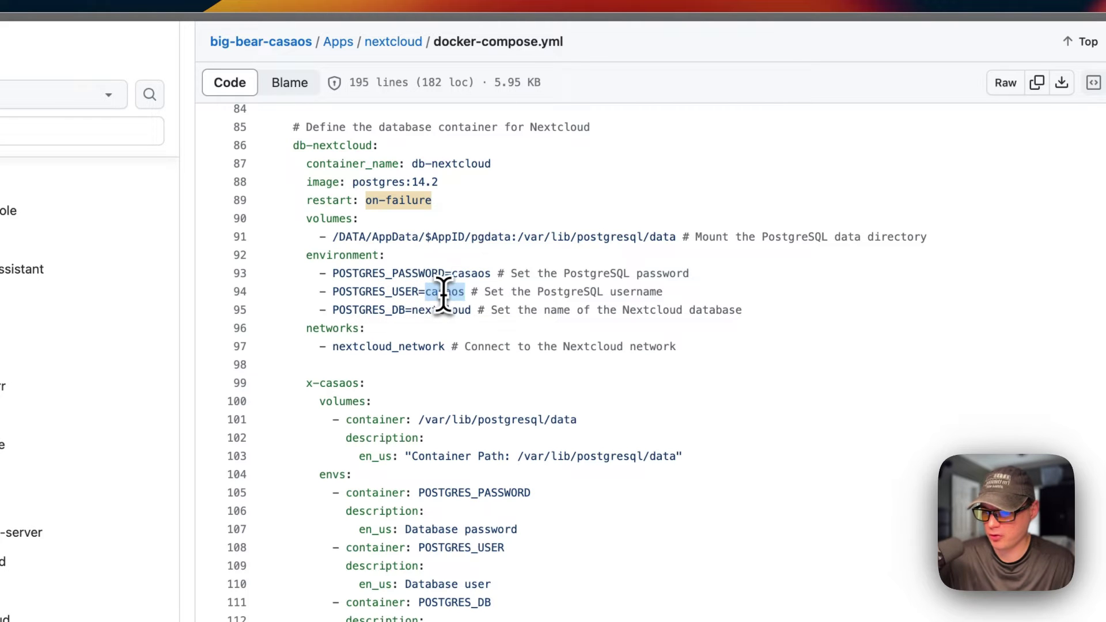
double_click(372, 309)
left_click(441, 311)
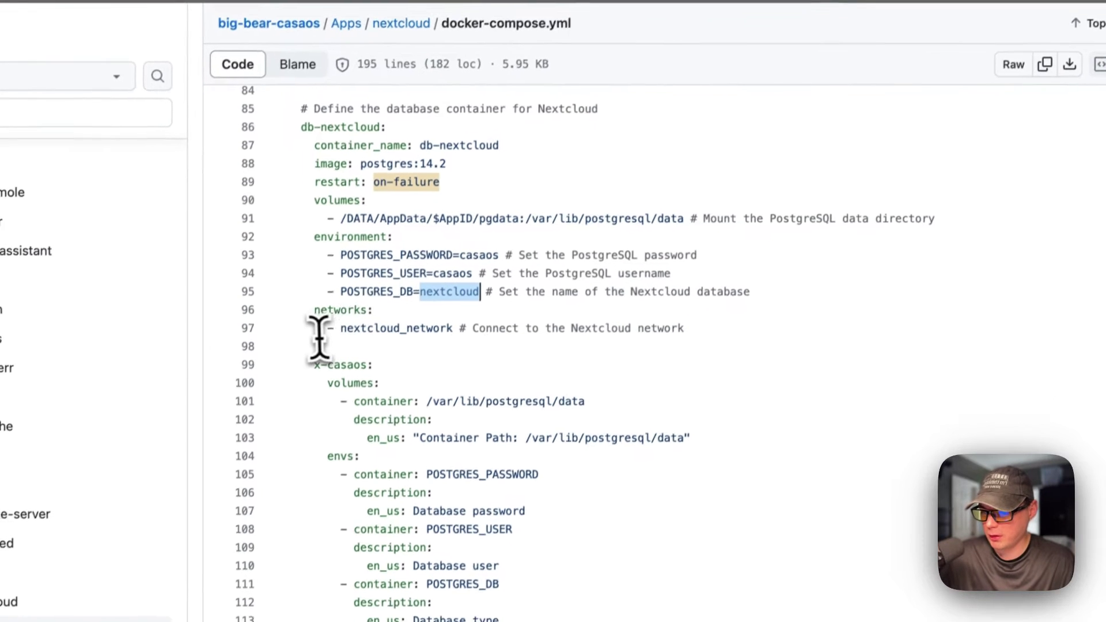
Highlight the db-nextcloud service's networks entry and its x-casaos block of volume and variable descriptions.
left_click_drag(306, 328, 755, 349)
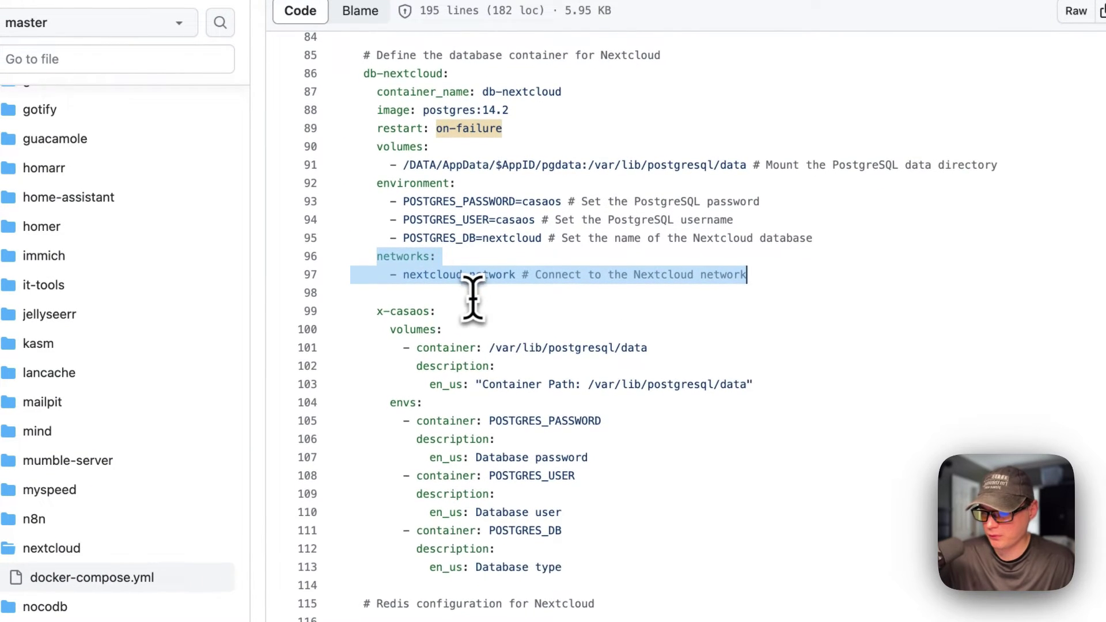
scroll(473, 288, "down", 4)
left_click_drag(382, 193, 572, 440)
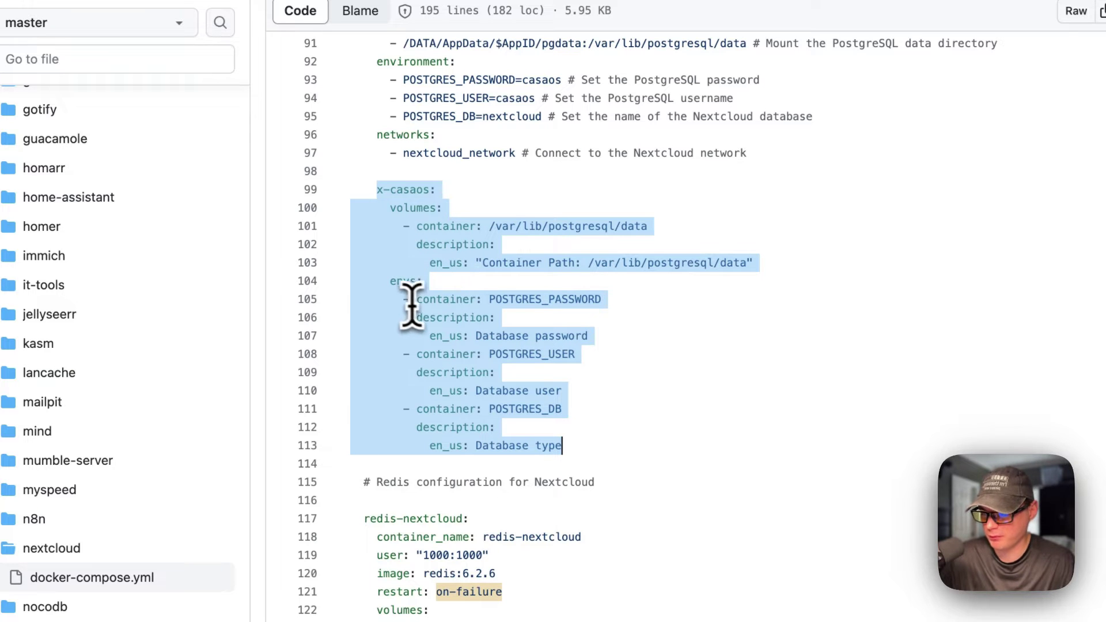
Highlight the redis-nextcloud service, then its container_name, user 1000:1000, redis 6.2.6 image and on-failure restart policy.
scroll(456, 323, "down", 10)
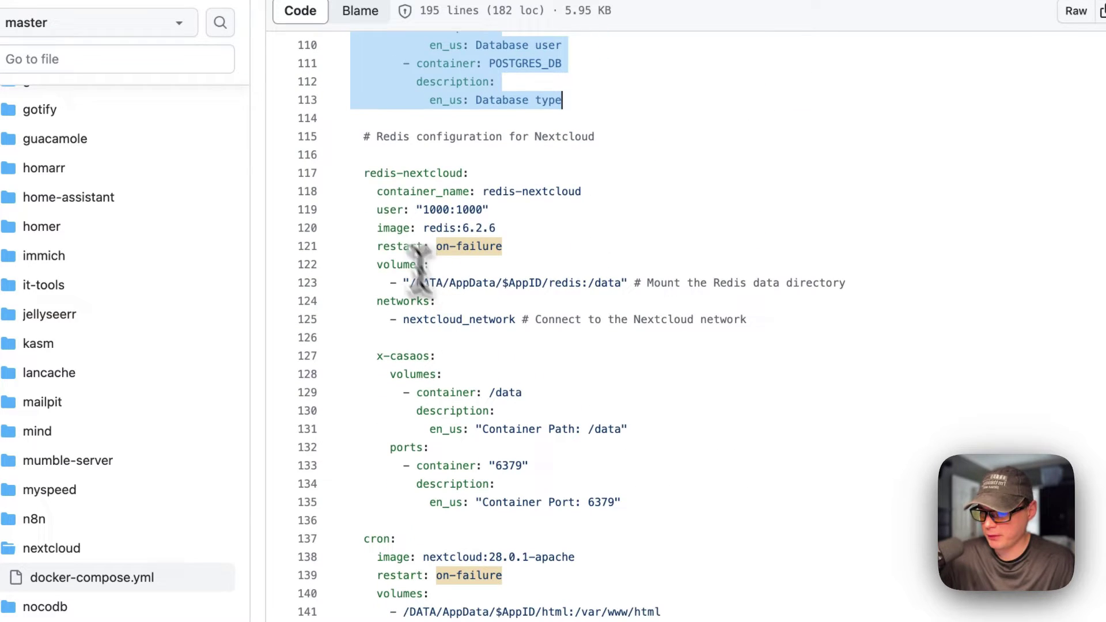
left_click_drag(366, 172, 625, 502)
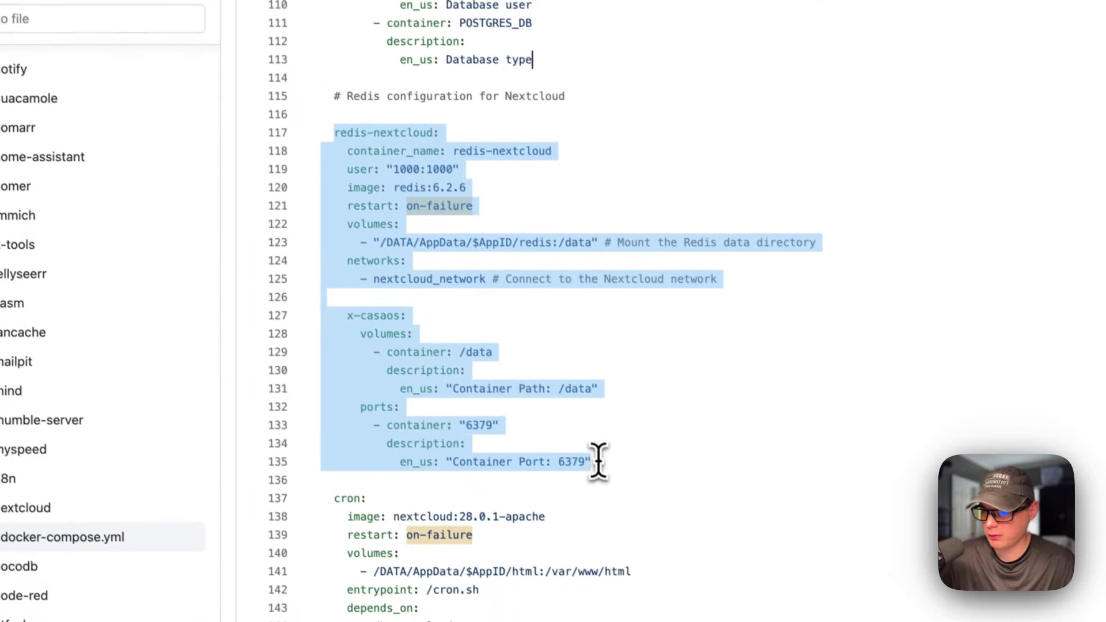
left_click(536, 348)
left_click_drag(339, 141, 544, 141)
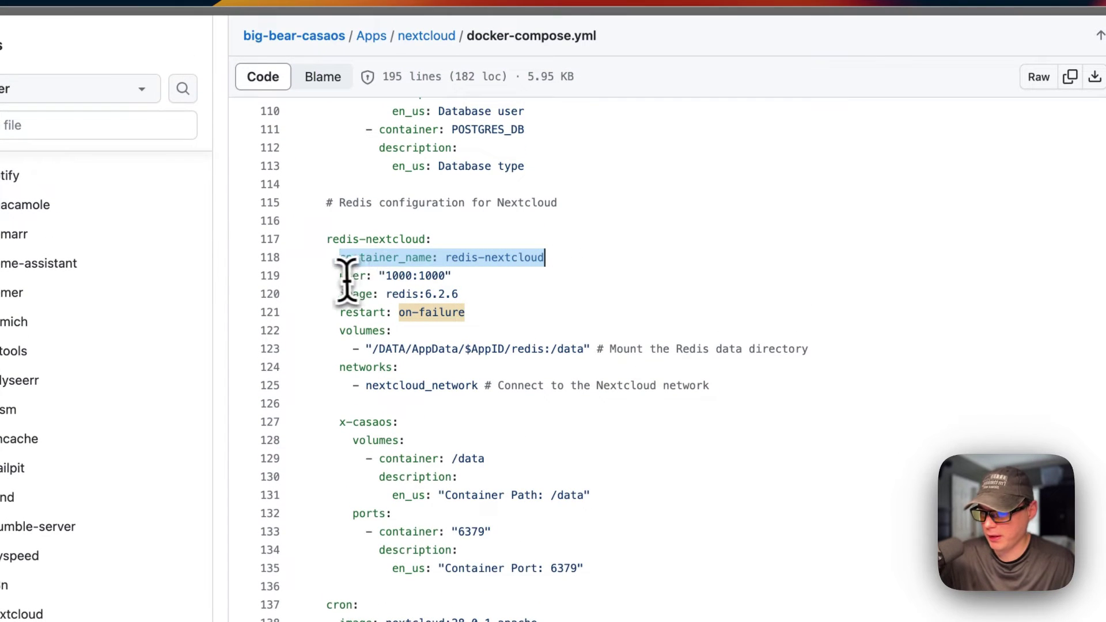
left_click_drag(339, 276, 581, 280)
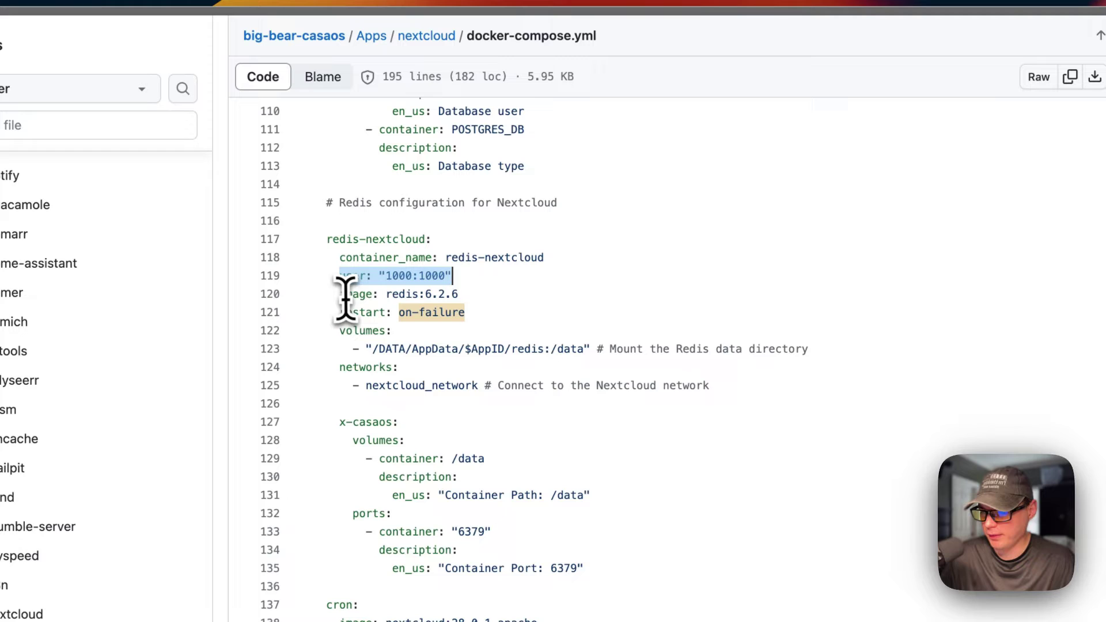
key("Right")
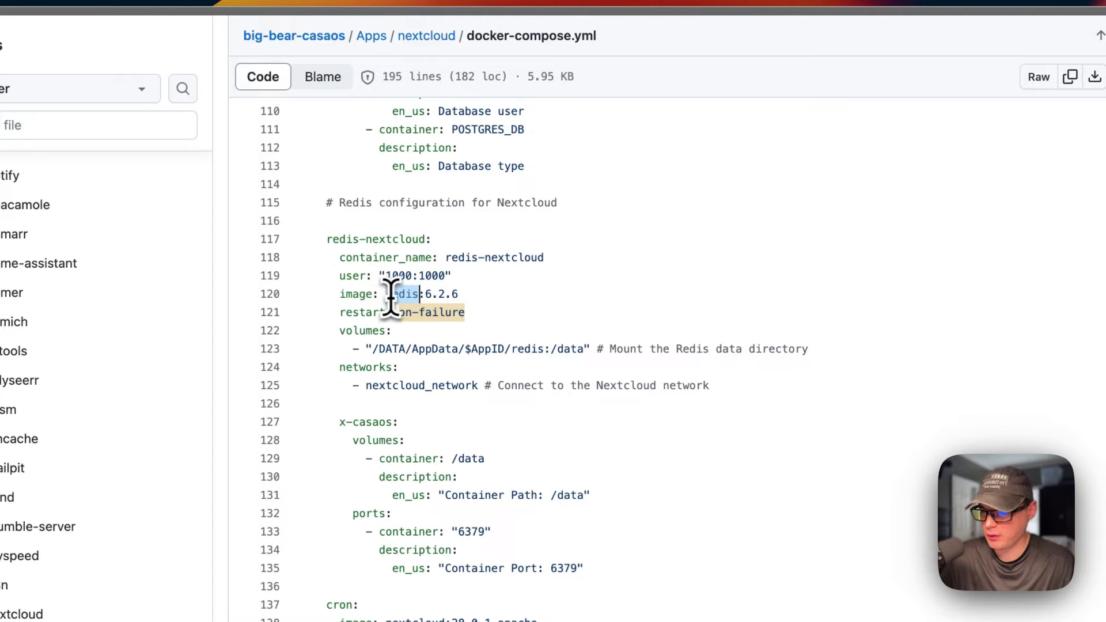
left_click_drag(424, 295, 575, 296)
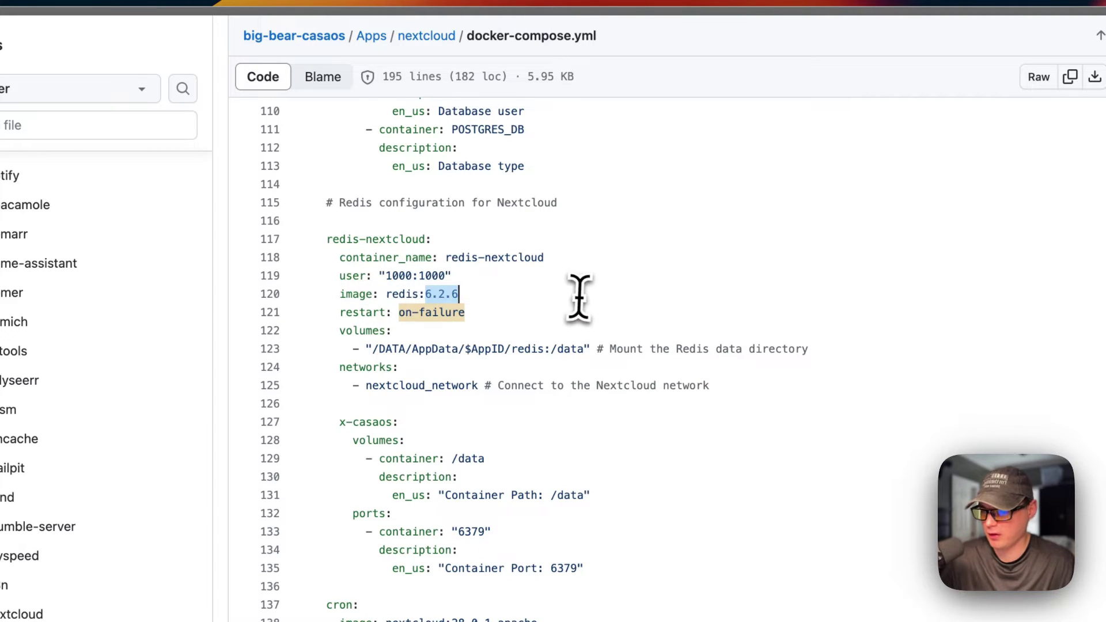
left_click_drag(337, 314, 657, 314)
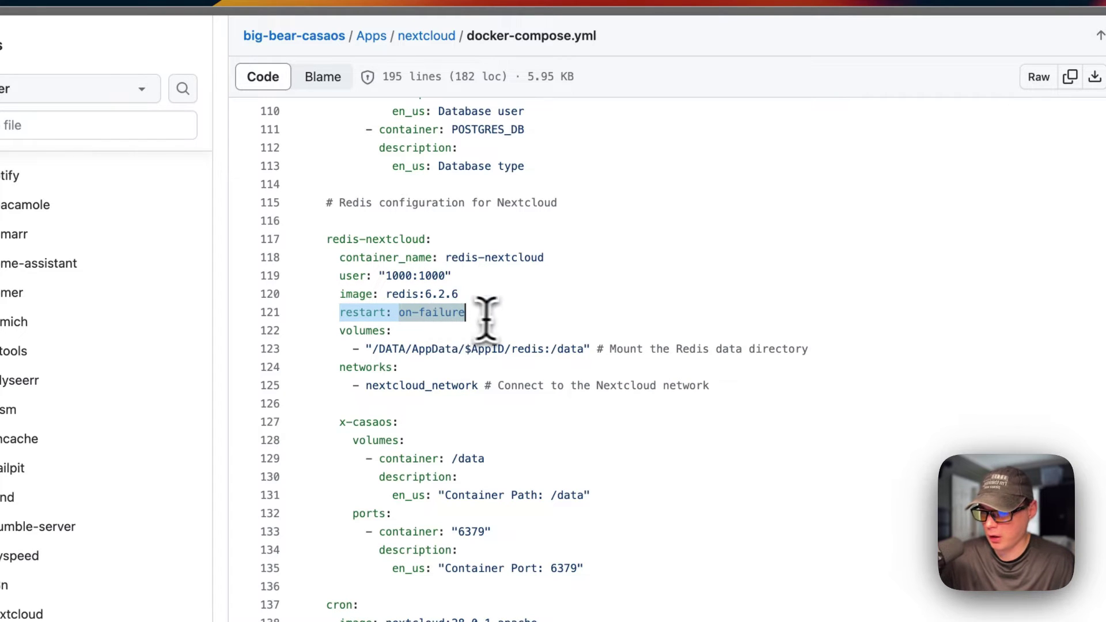
Highlight the redis-nextcloud volume mapping, covering the host path /DATA/AppData/$AppID/redis and the container path /data.
left_click_drag(334, 334, 742, 354)
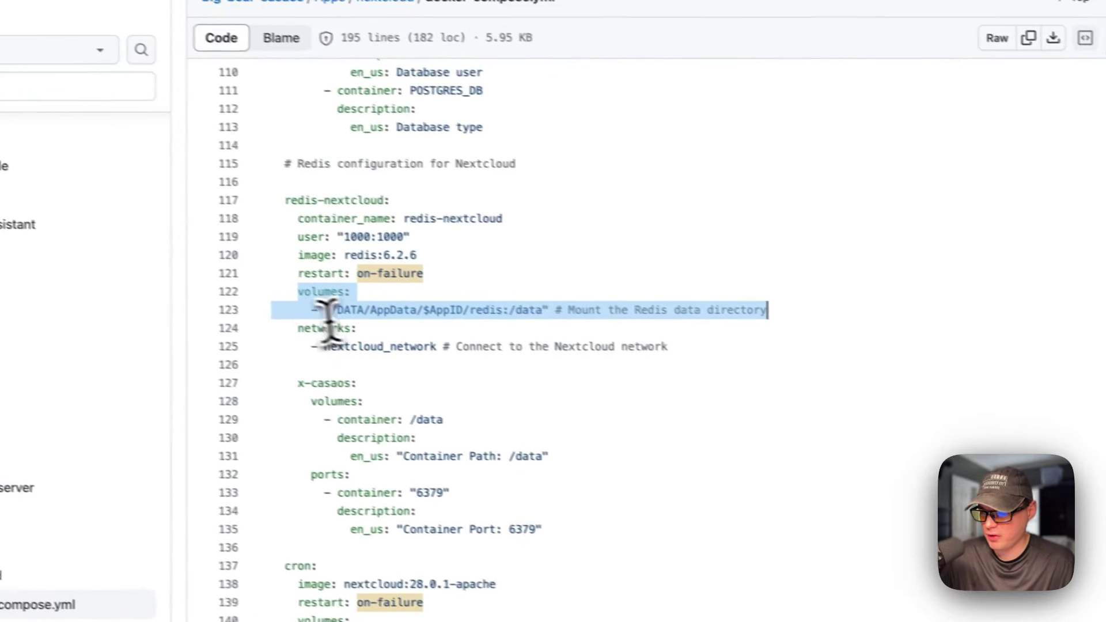
left_click_drag(347, 331, 379, 331)
left_click(451, 319)
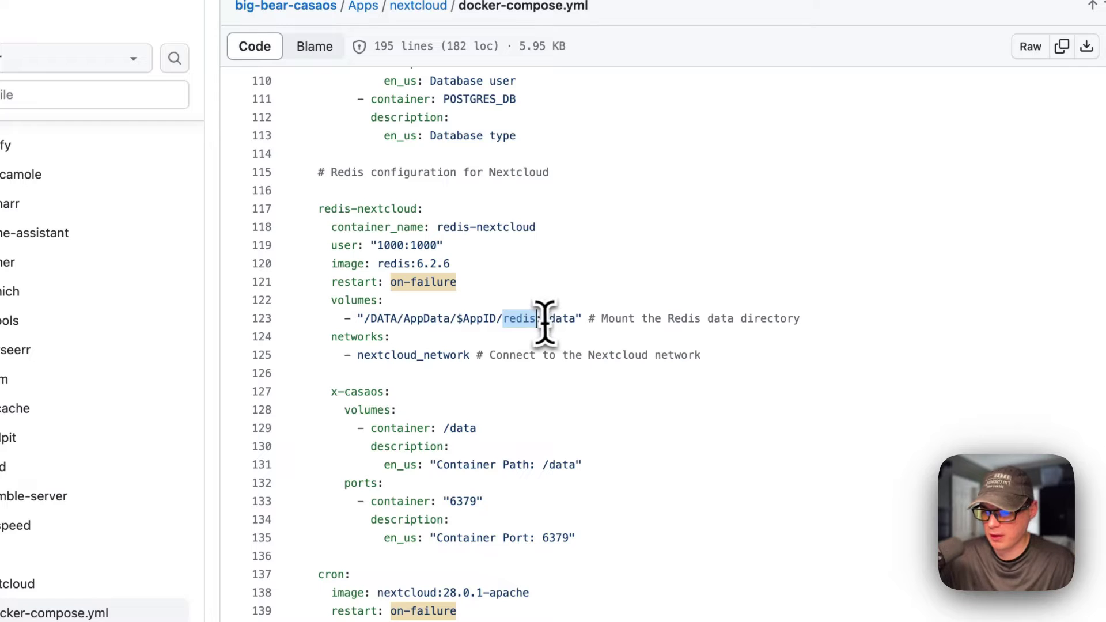
left_click_drag(371, 320, 533, 317)
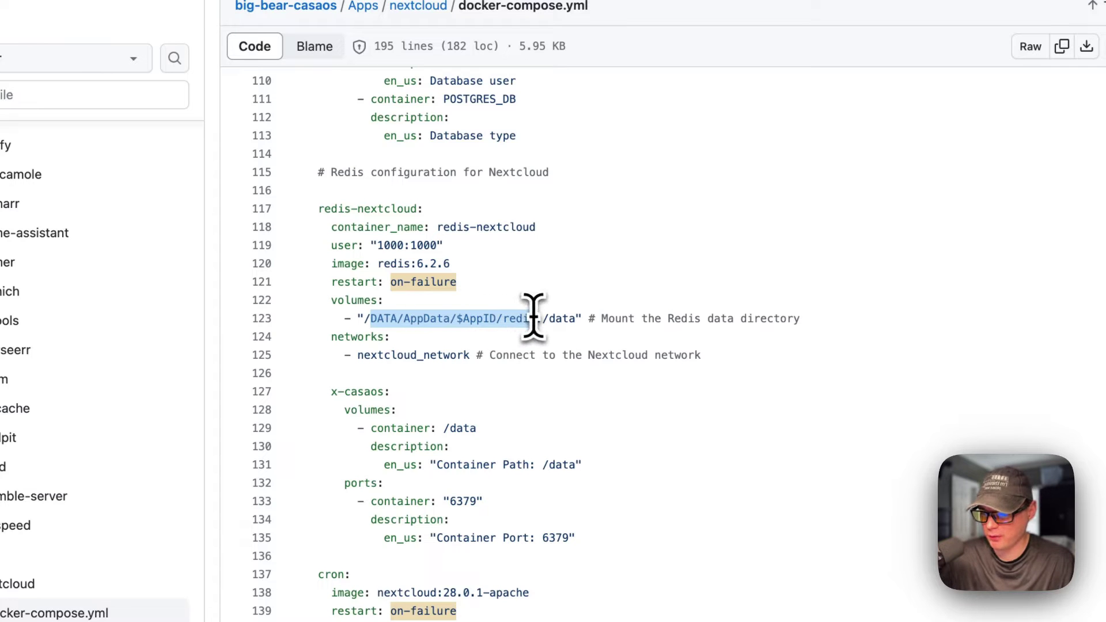
left_click(546, 318)
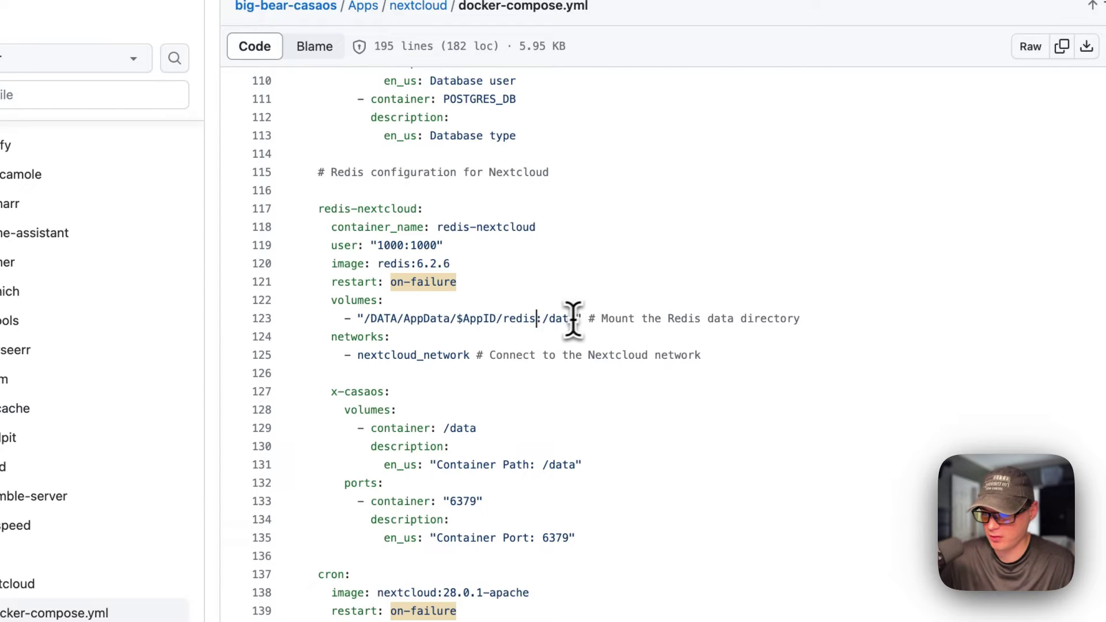
left_click_drag(570, 320, 577, 318)
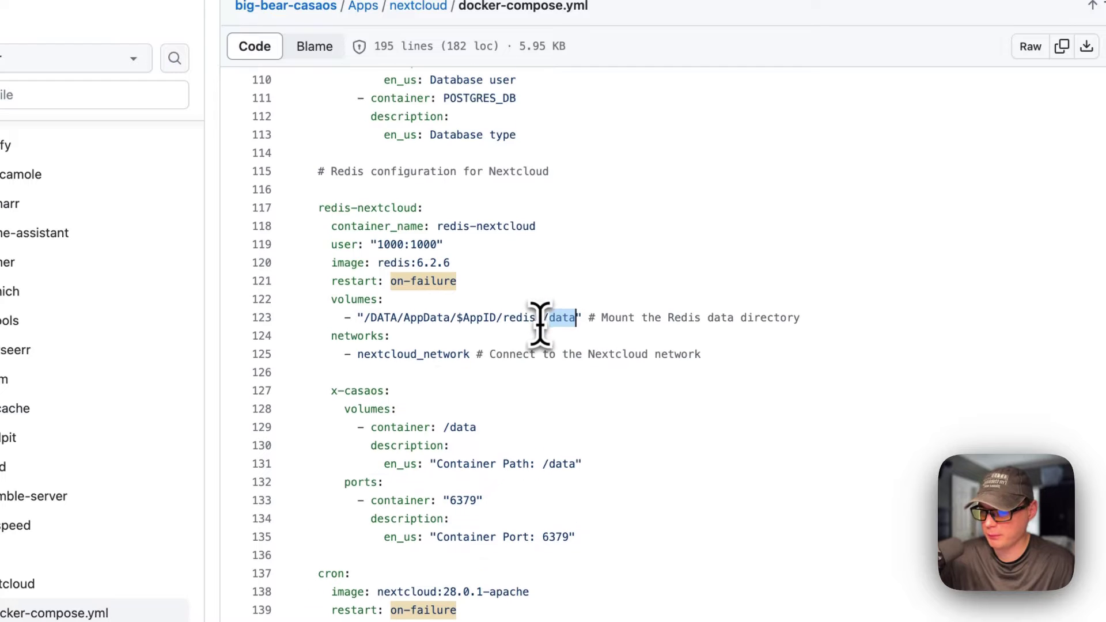
Highlight the redis-nextcloud service's nextcloud_network entry and its x-casaos block describing the volume and port.
scroll(536, 316, "down", 2)
left_click_drag(336, 298, 695, 319)
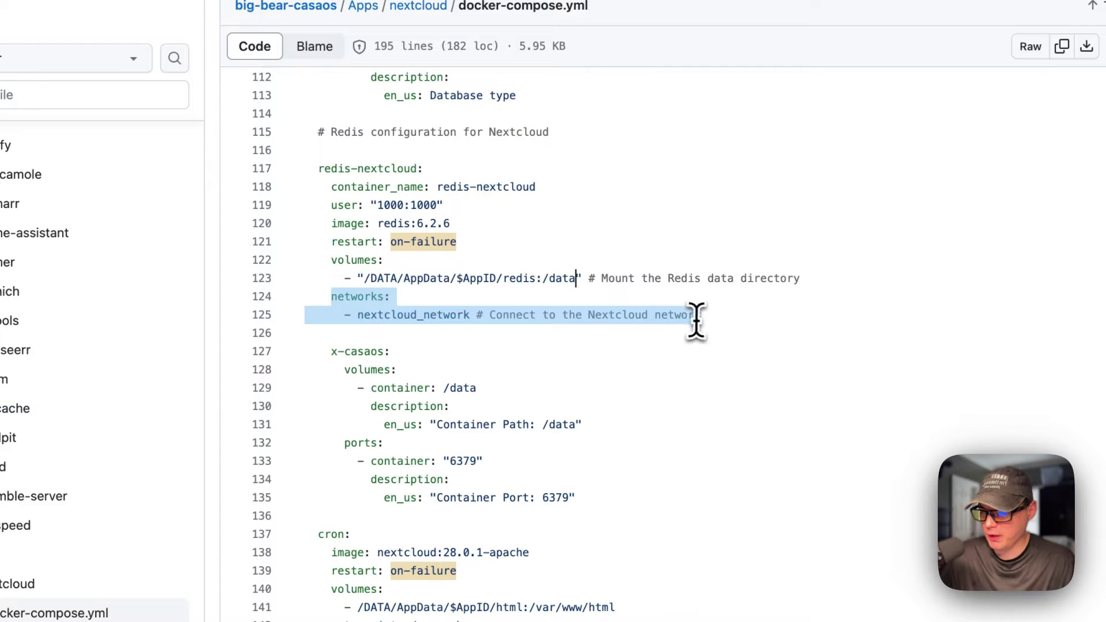
double_click(402, 321)
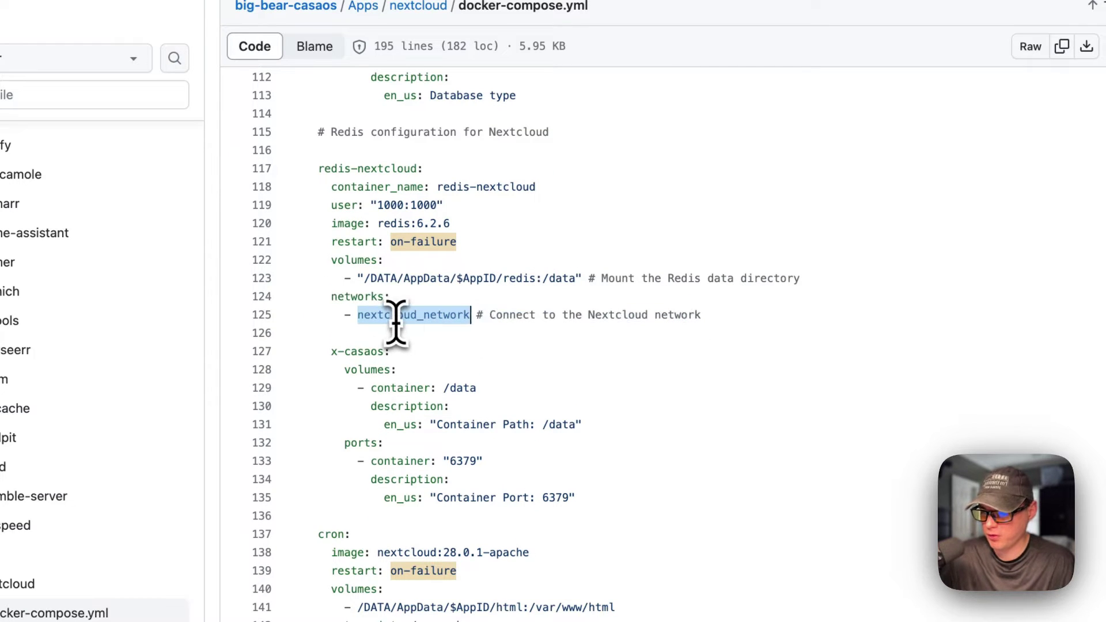
scroll(455, 313, "down", 3)
left_click_drag(332, 233, 623, 378)
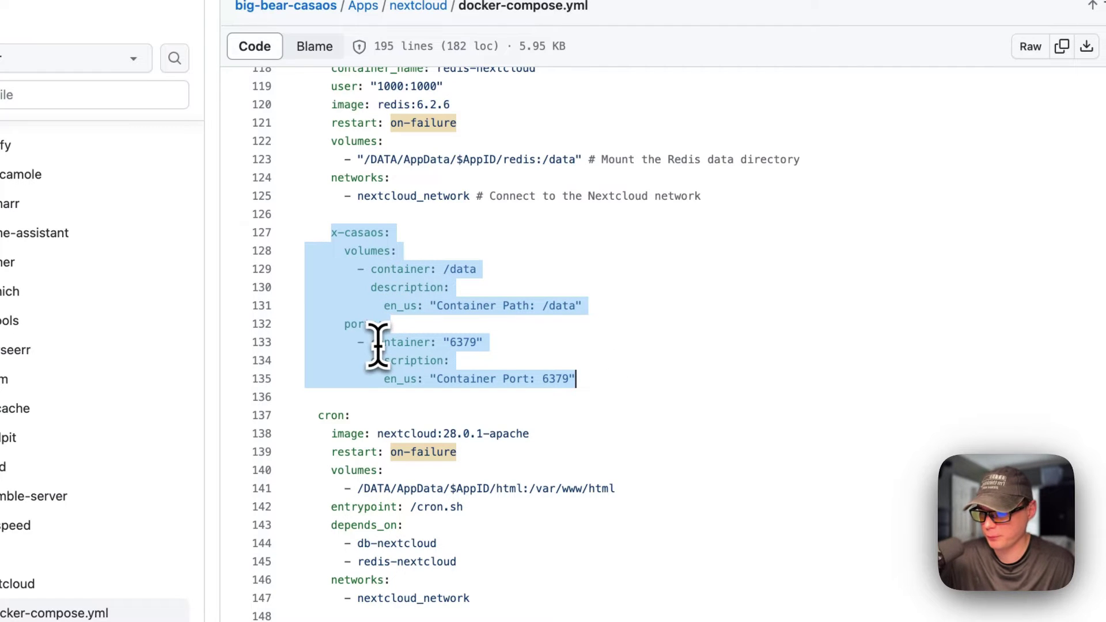
Highlight the whole cron service definition, then its name and the nextcloud:28.0.1-apache image line.
scroll(377, 346, "down", 5)
left_click_drag(316, 178, 639, 471)
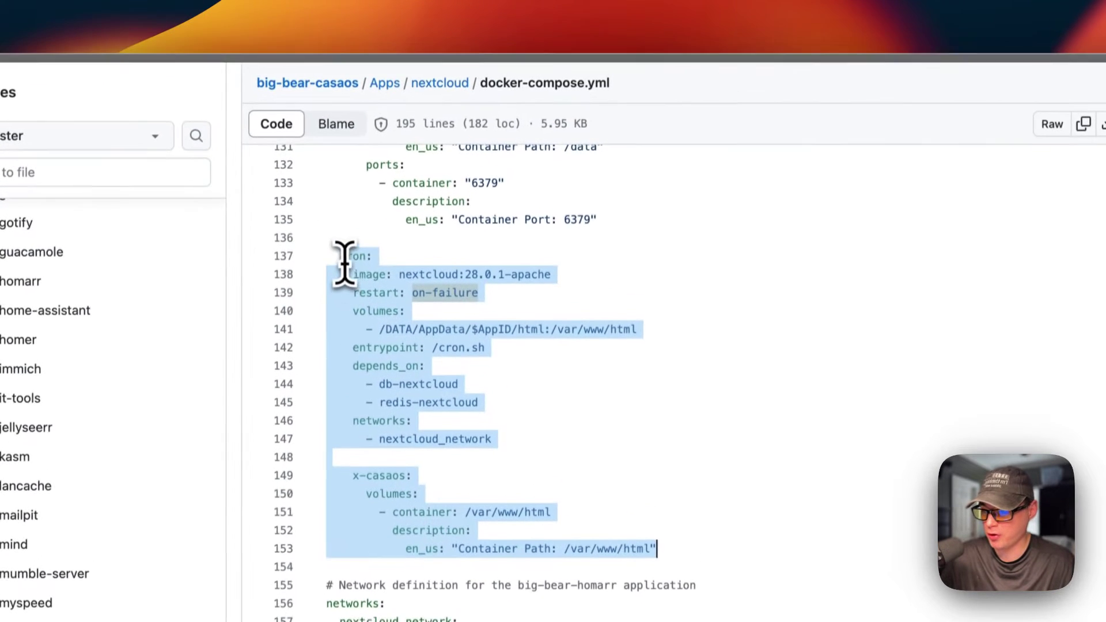
double_click(341, 267)
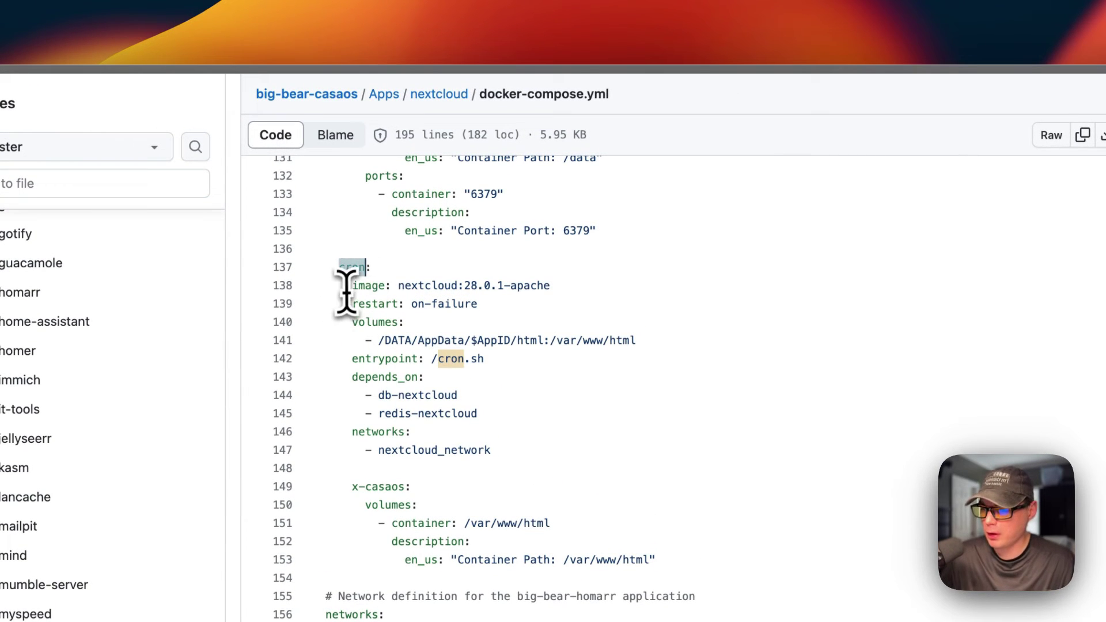
left_click_drag(353, 286, 627, 288)
left_click(429, 293)
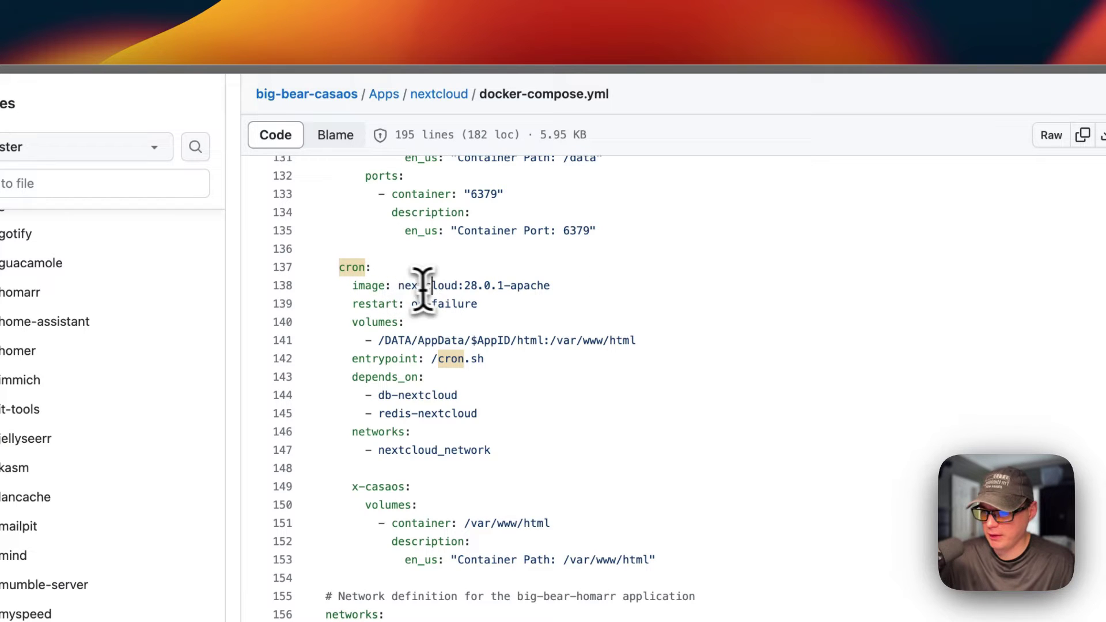
Highlight the cron service's image name, its 28.0.1-apache tag and the restart: on-failure line.
left_click_drag(401, 286, 397, 286)
left_click(470, 286)
left_click_drag(468, 285, 682, 288)
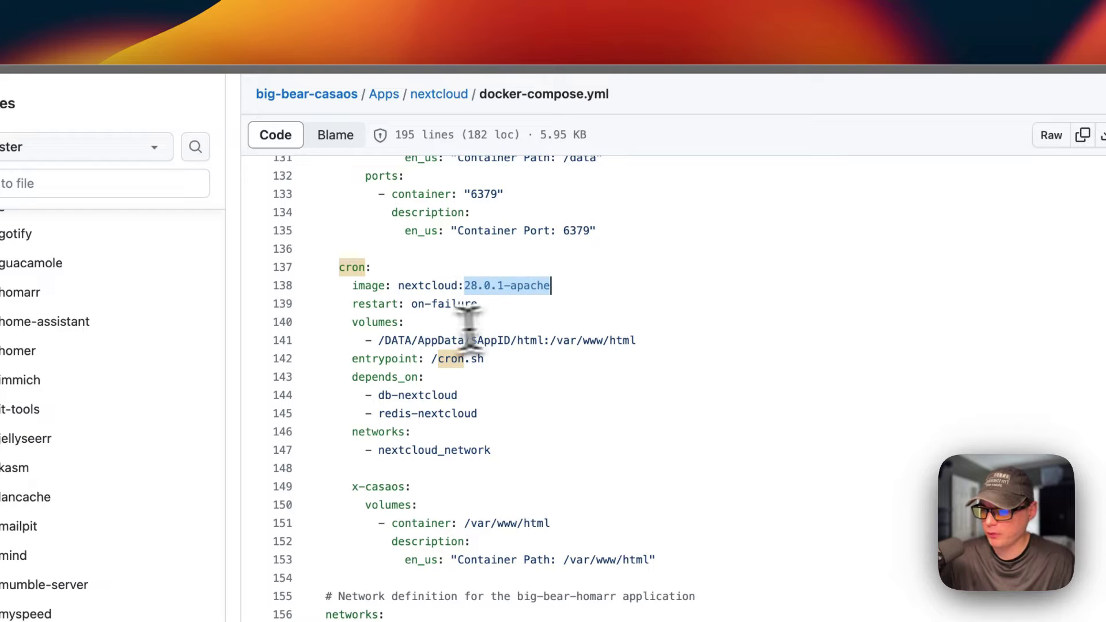
left_click_drag(353, 304, 596, 303)
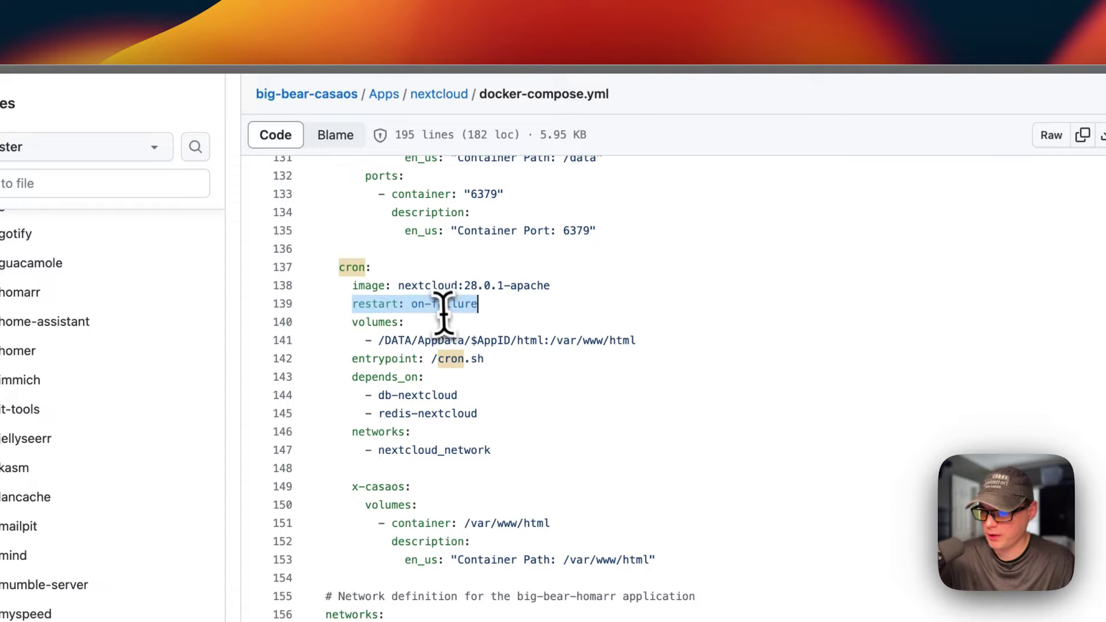
Highlight the cron service's volume mapping, covering the host path /DATA/AppData/$AppID/html and the container path /var/www/html.
double_click(377, 322)
left_click_drag(377, 322, 397, 340)
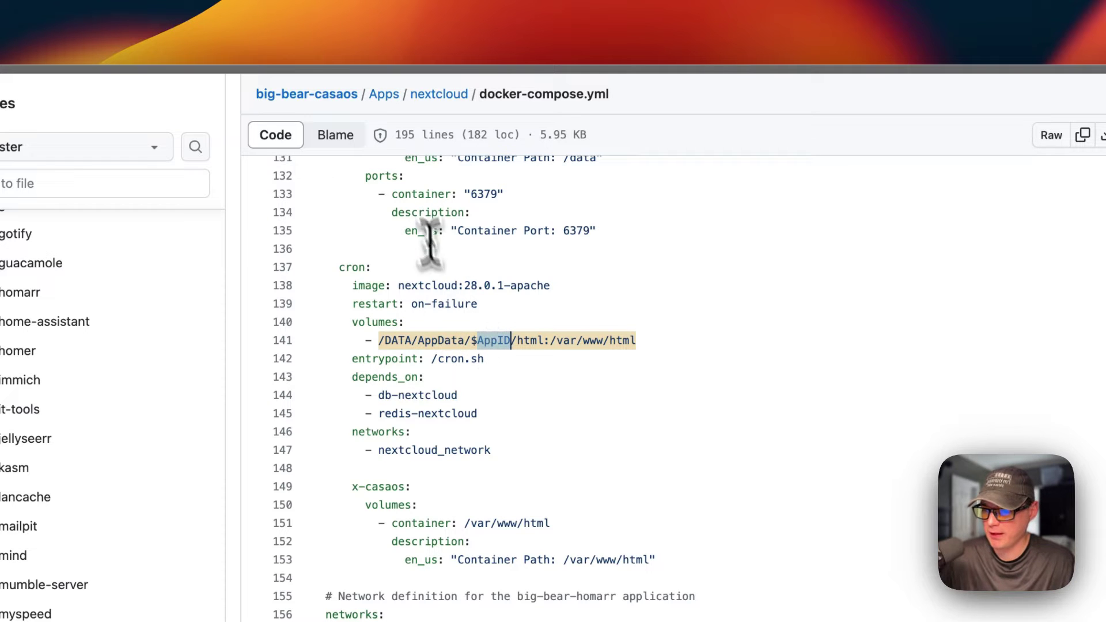
left_click_drag(543, 340, 378, 340)
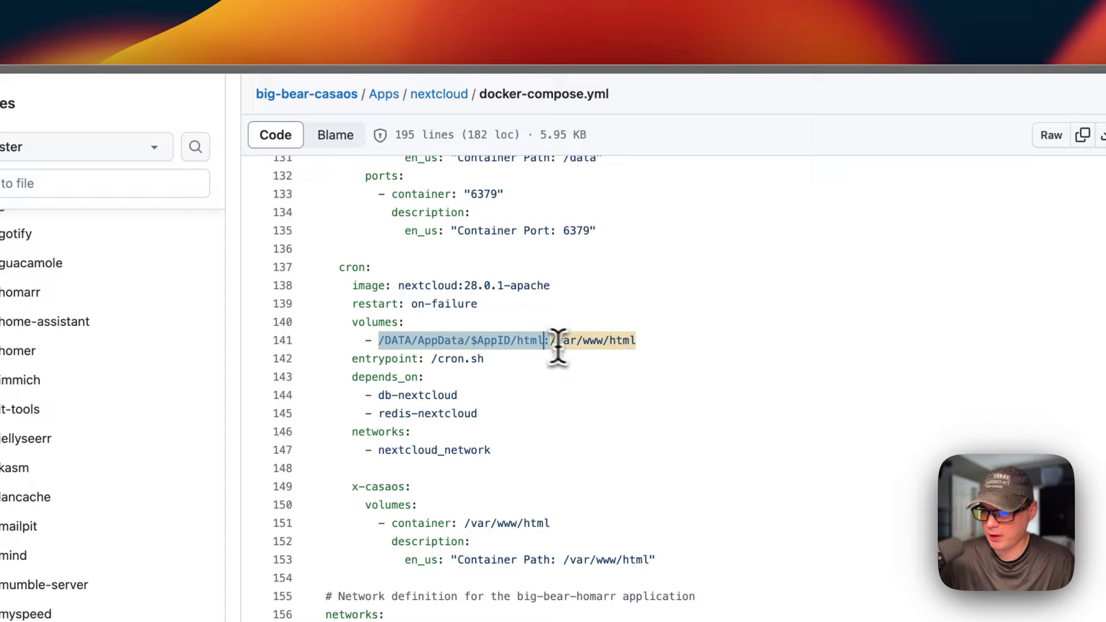
left_click_drag(548, 340, 697, 344)
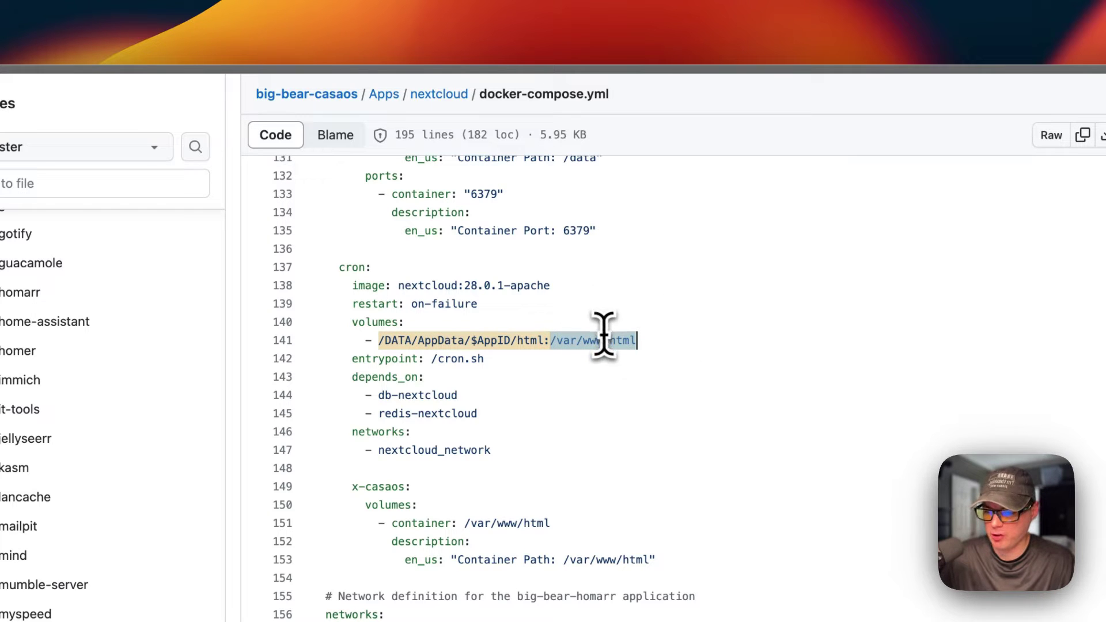
Highlight the cron service's /cron.sh entrypoint, its depends_on entries and its nextcloud_network entry.
left_click_drag(352, 359, 621, 358)
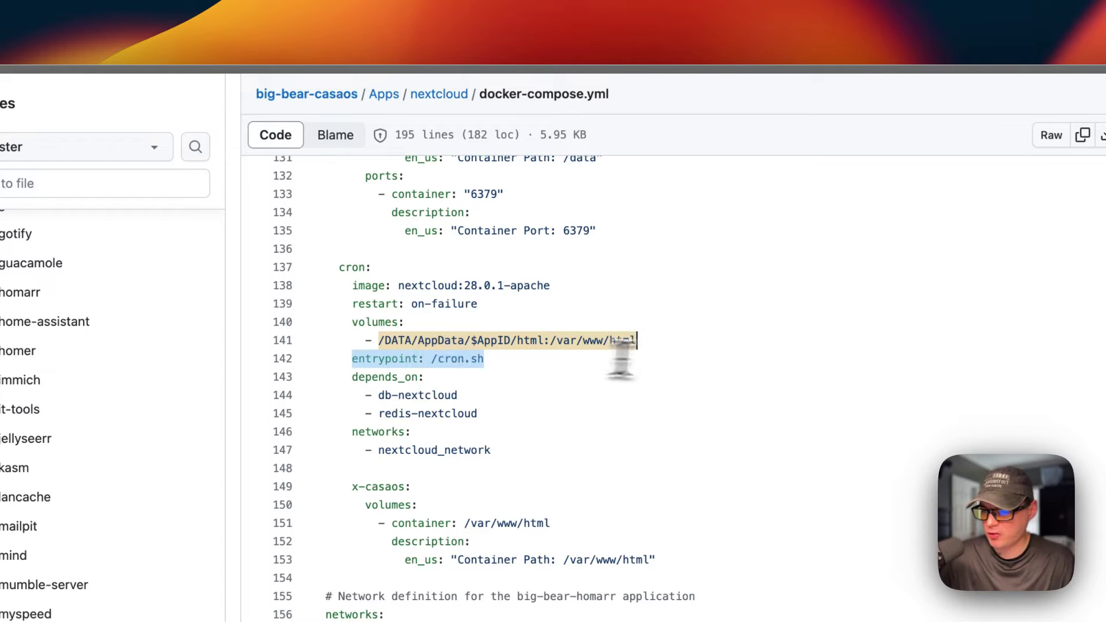
double_click(445, 358)
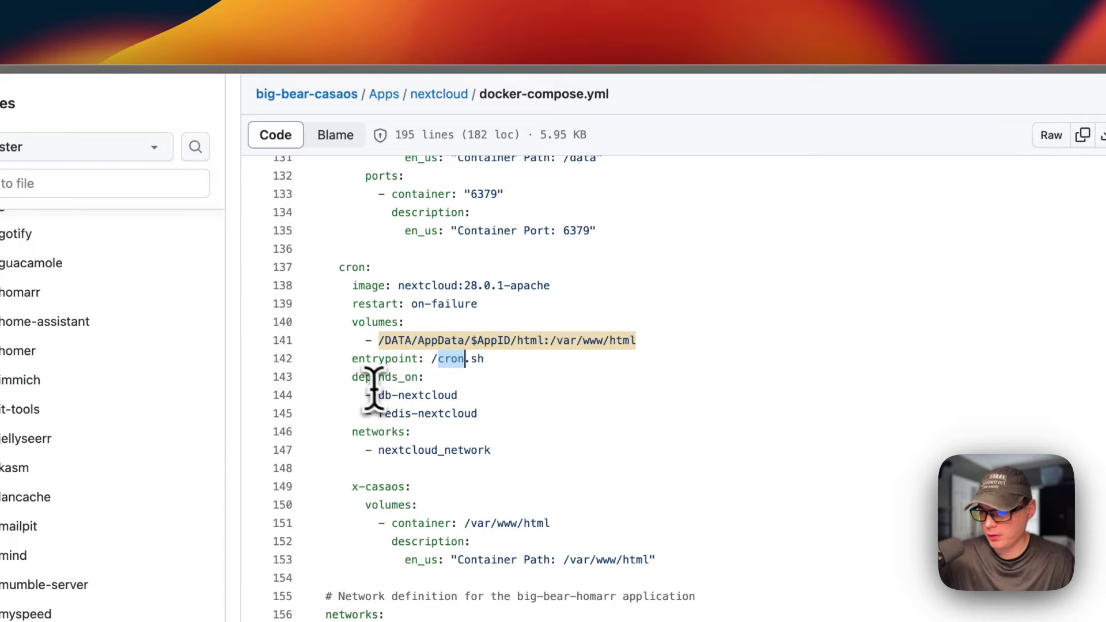
left_click_drag(351, 378, 478, 412)
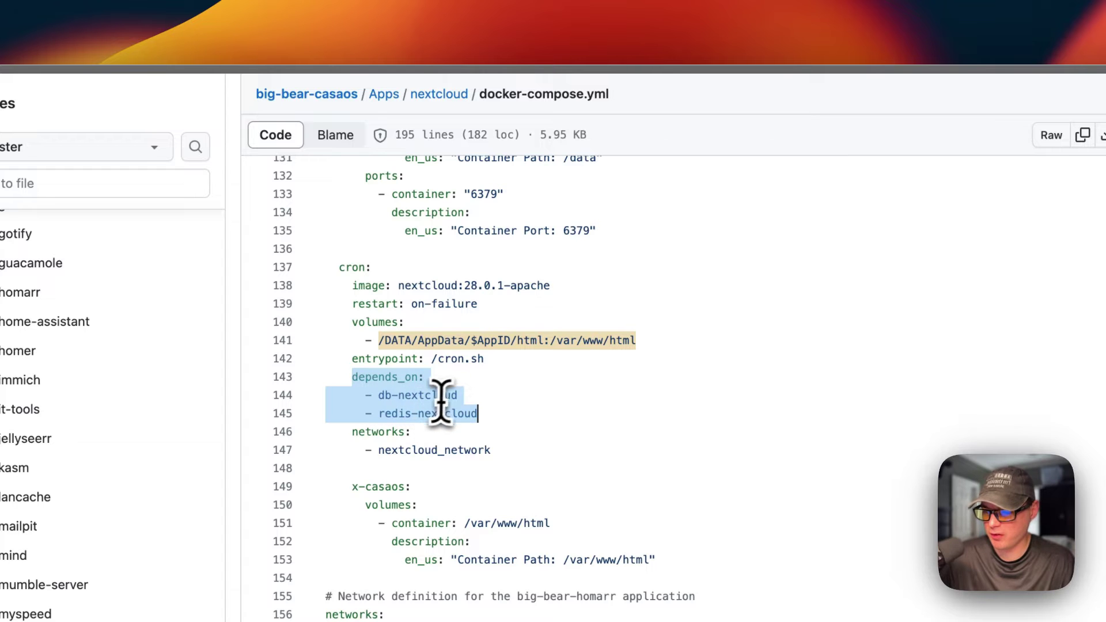
left_click_drag(352, 431, 534, 444)
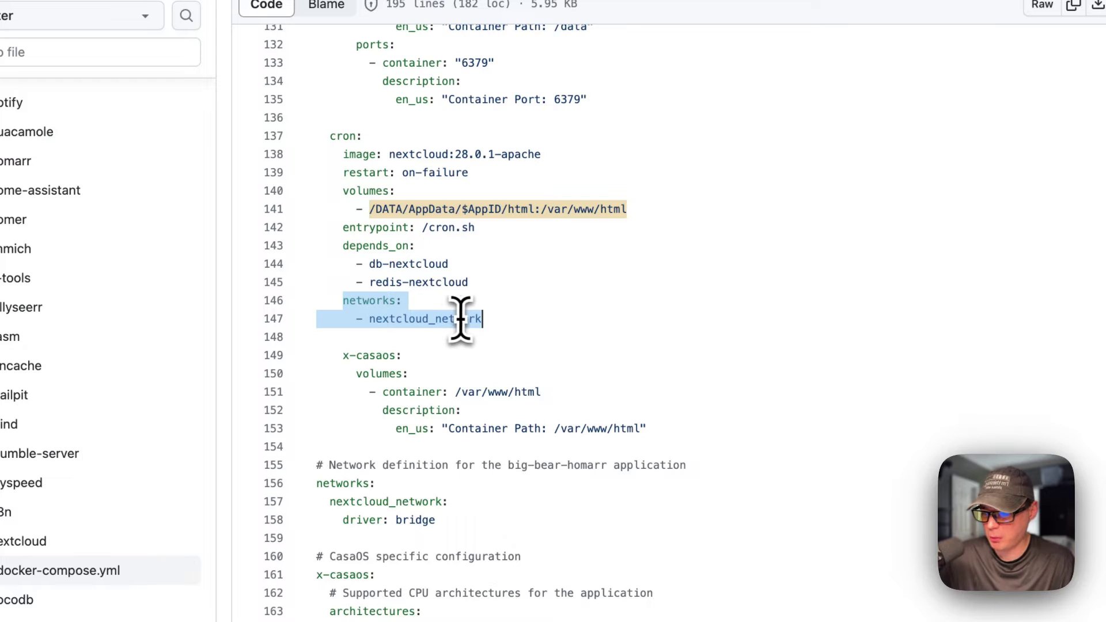
Highlight the cron service's x-casaos block and compare its /var/www/html container path with the service's volumes entry.
left_click_drag(344, 356, 668, 429)
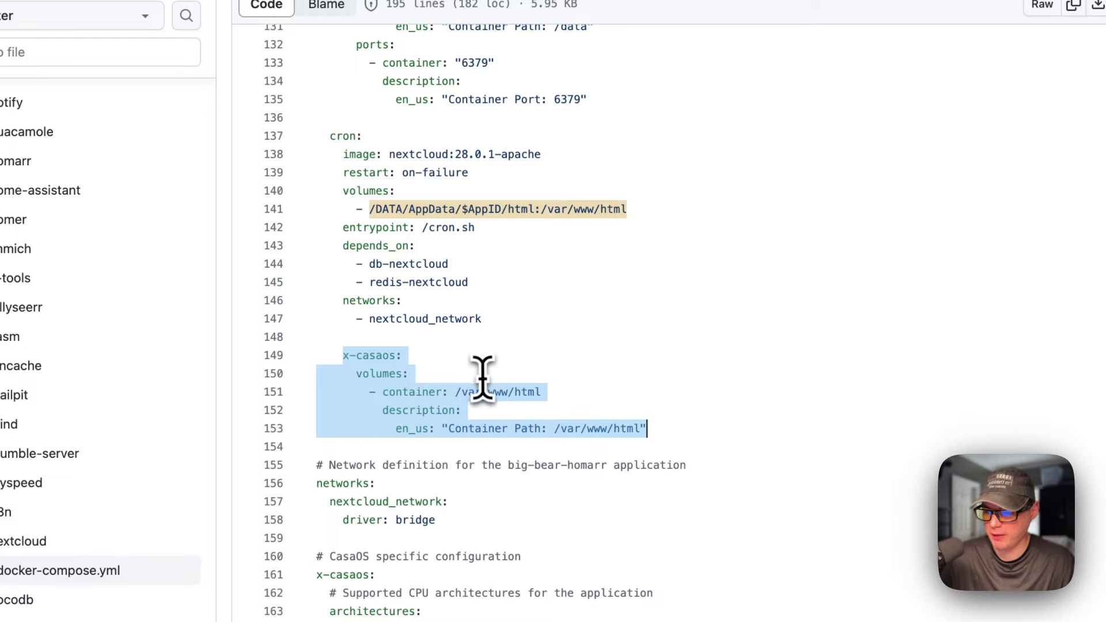
left_click(455, 393)
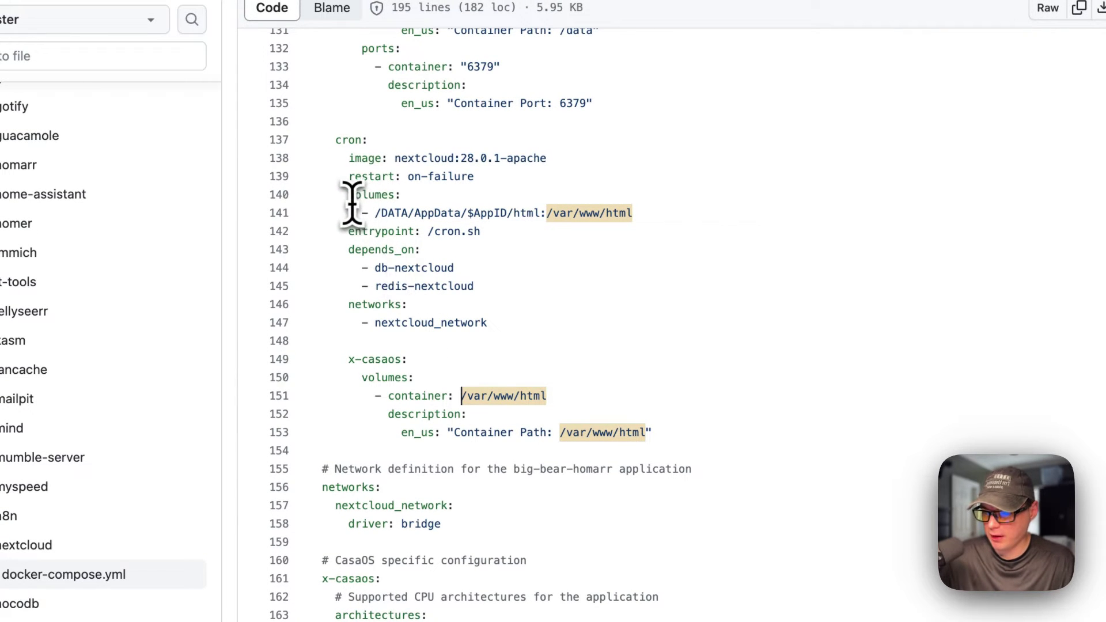
left_click_drag(351, 195, 627, 214)
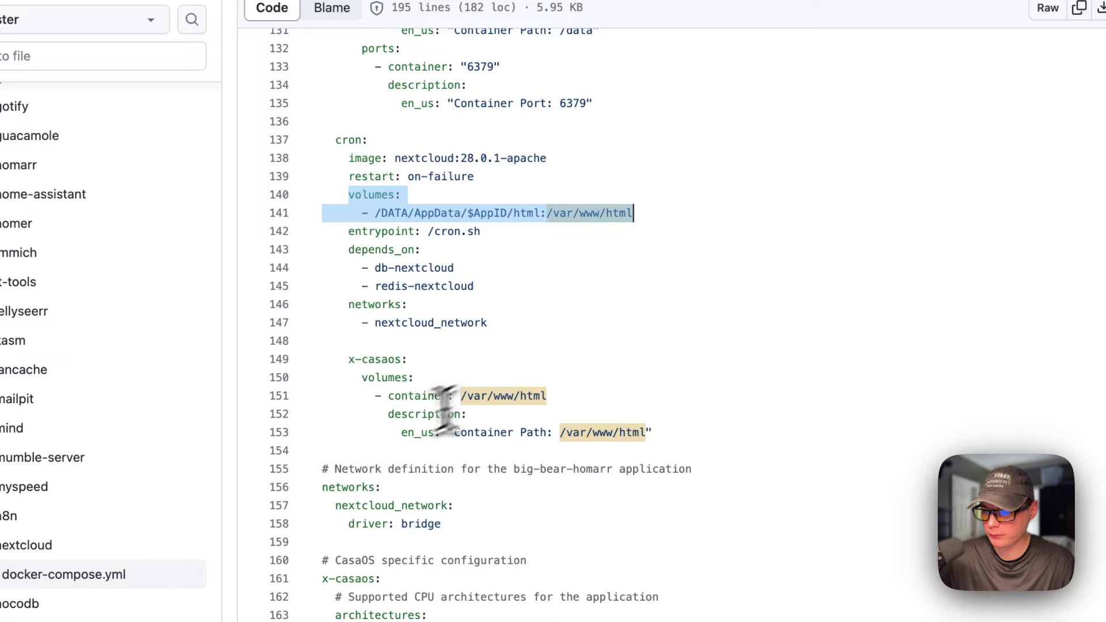
left_click_drag(325, 359, 657, 432)
Highlight the top-level networks definition for nextcloud_network, then its driver key.
scroll(658, 435, "down", 6)
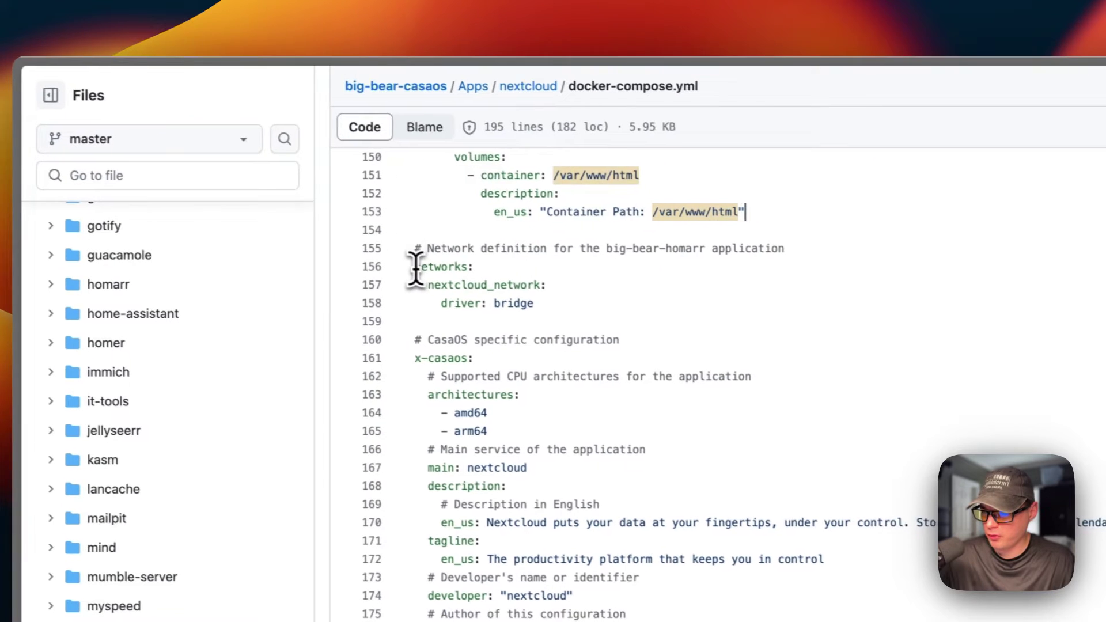
left_click_drag(452, 274, 634, 312)
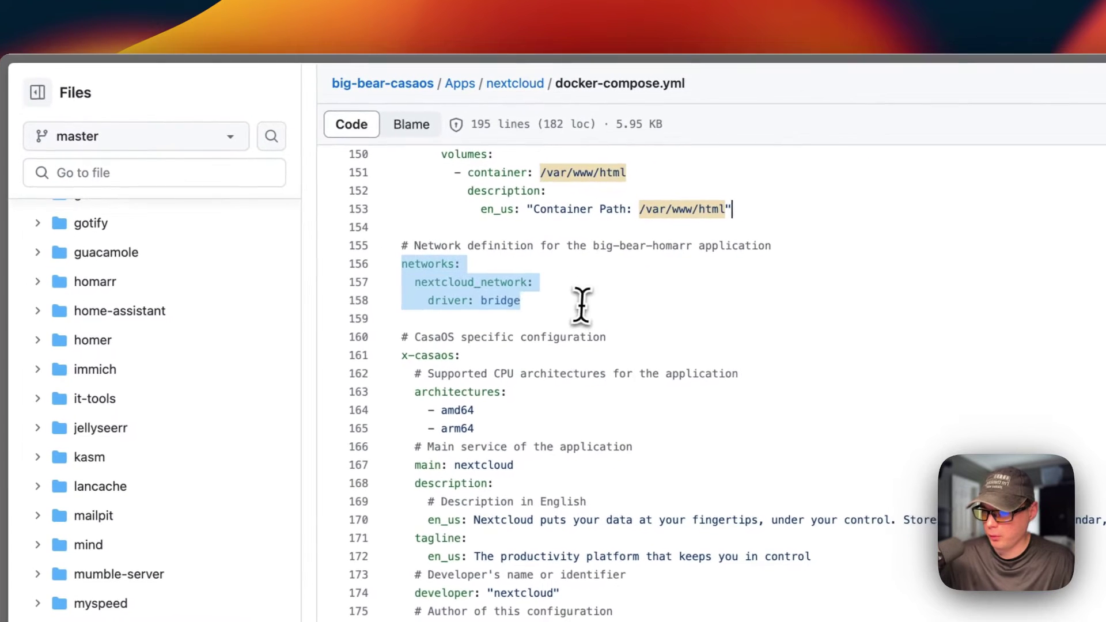
double_click(436, 300)
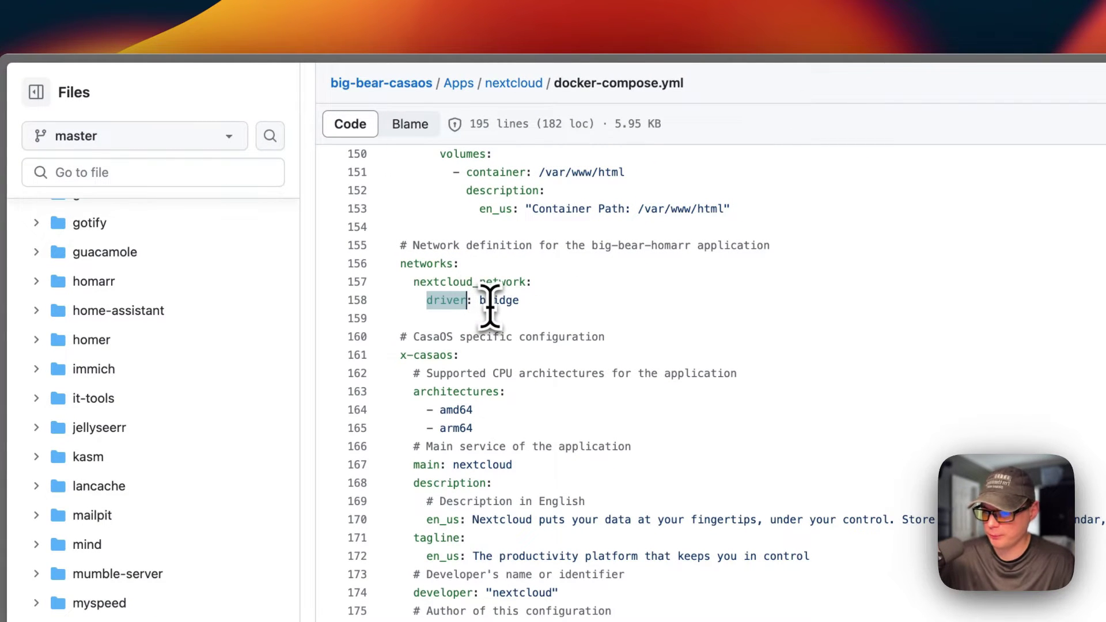
scroll(491, 311, "up", 1)
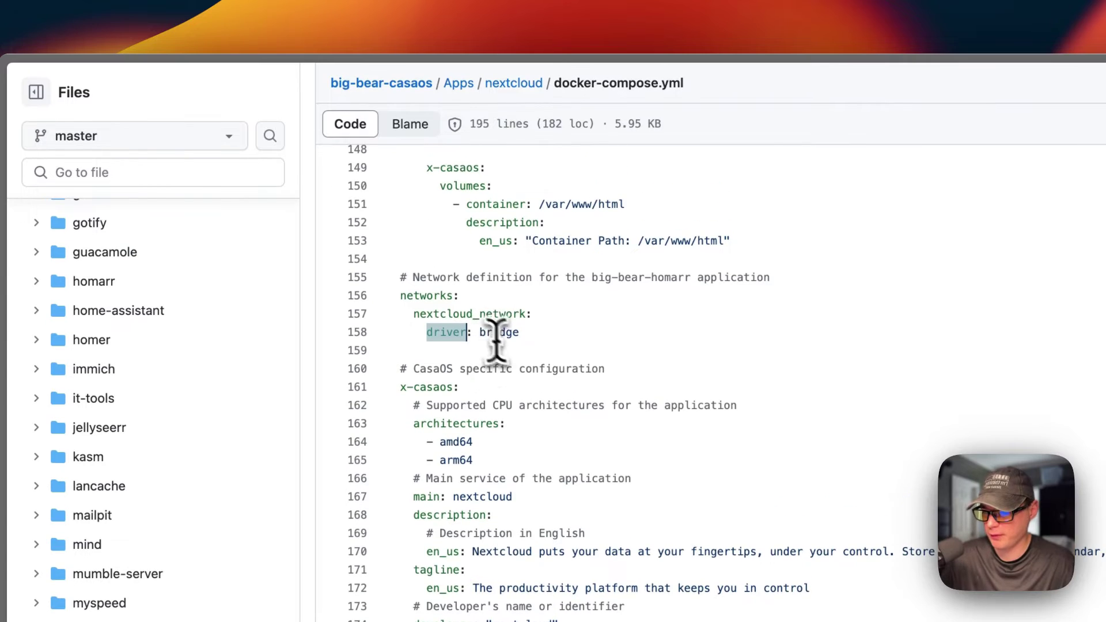
Highlight the supported architectures in the CasaOS configuration, then the image name nextcloud in the main service definition.
scroll(497, 336, "down", 2)
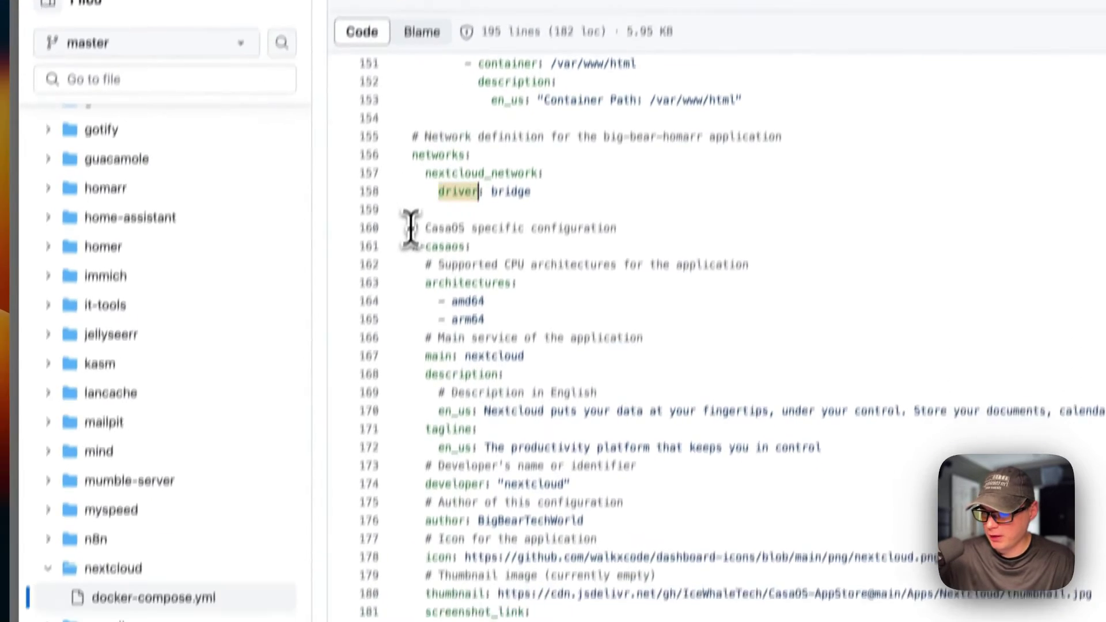
mouse_move(398, 320)
left_mouse_down()
mouse_move(507, 460)
mouse_move(506, 495)
mouse_move(506, 291)
mouse_move(376, 247)
mouse_move(393, 314)
left_mouse_up()
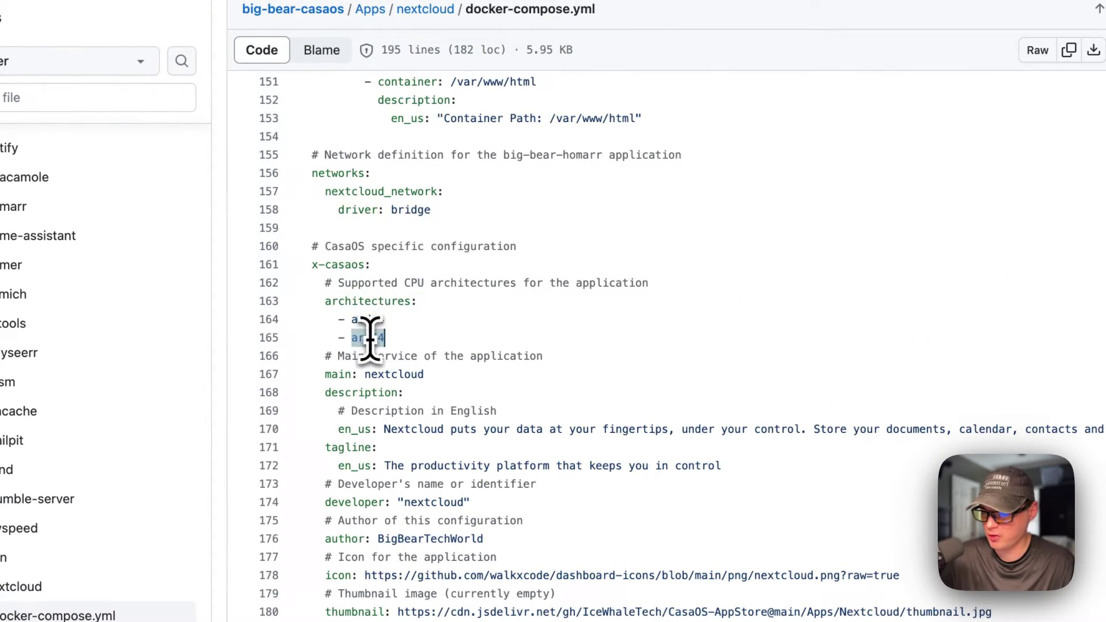
scroll(370, 337, "up", 20)
scroll(363, 386, "up", 4)
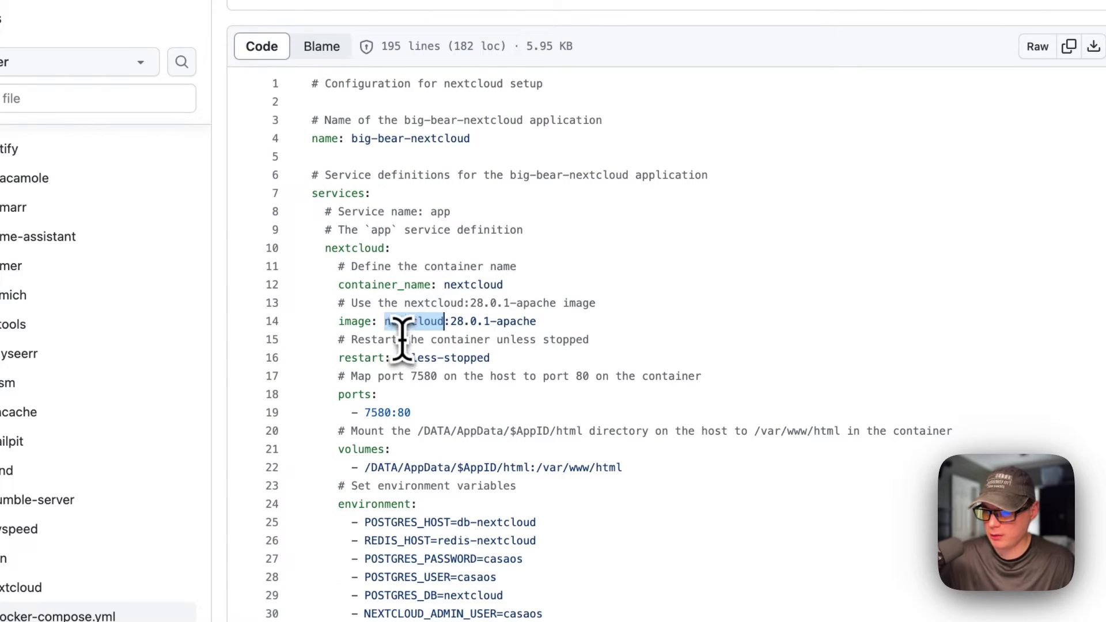
scroll(401, 340, "down", 20)
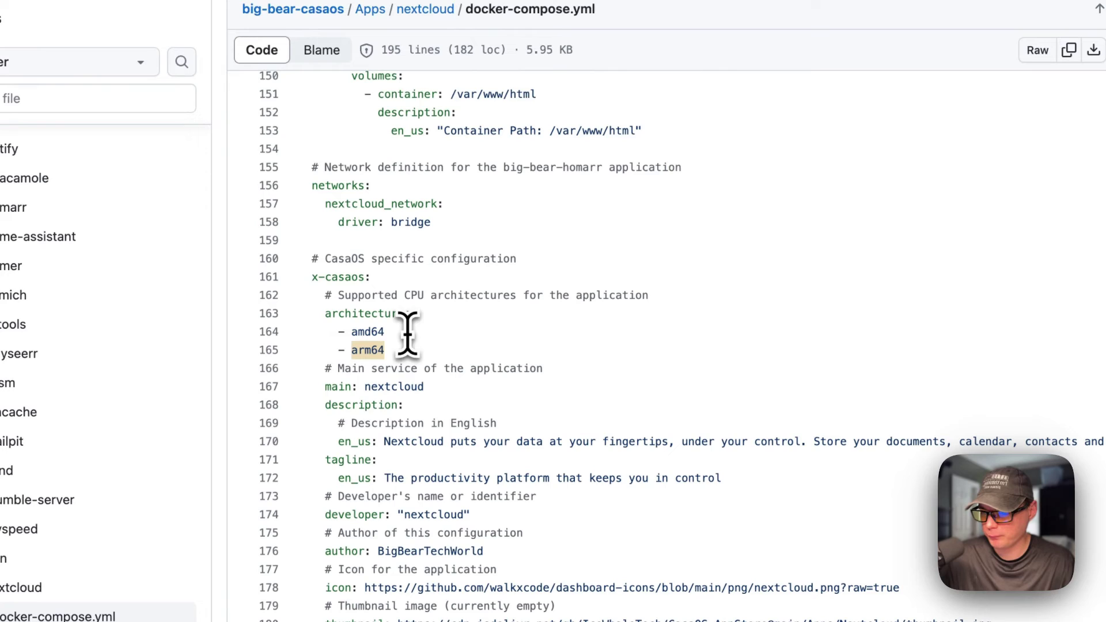
Highlight the main: nextcloud line and the matching nextcloud service name under services.
double_click(395, 386)
scroll(379, 369, "up", 20)
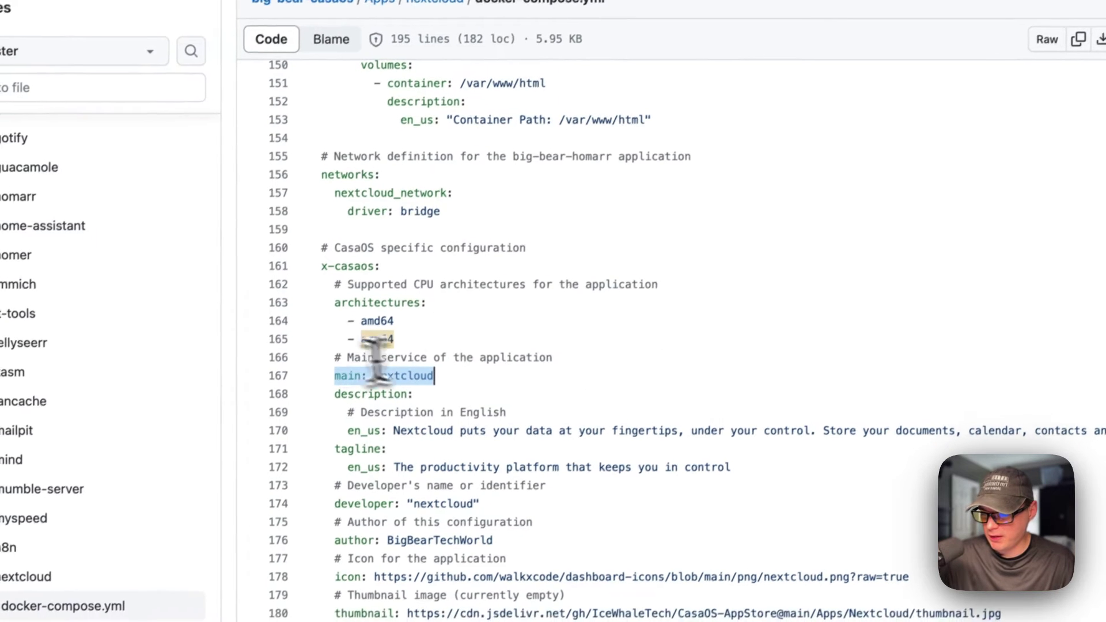
scroll(403, 354, "up", 8)
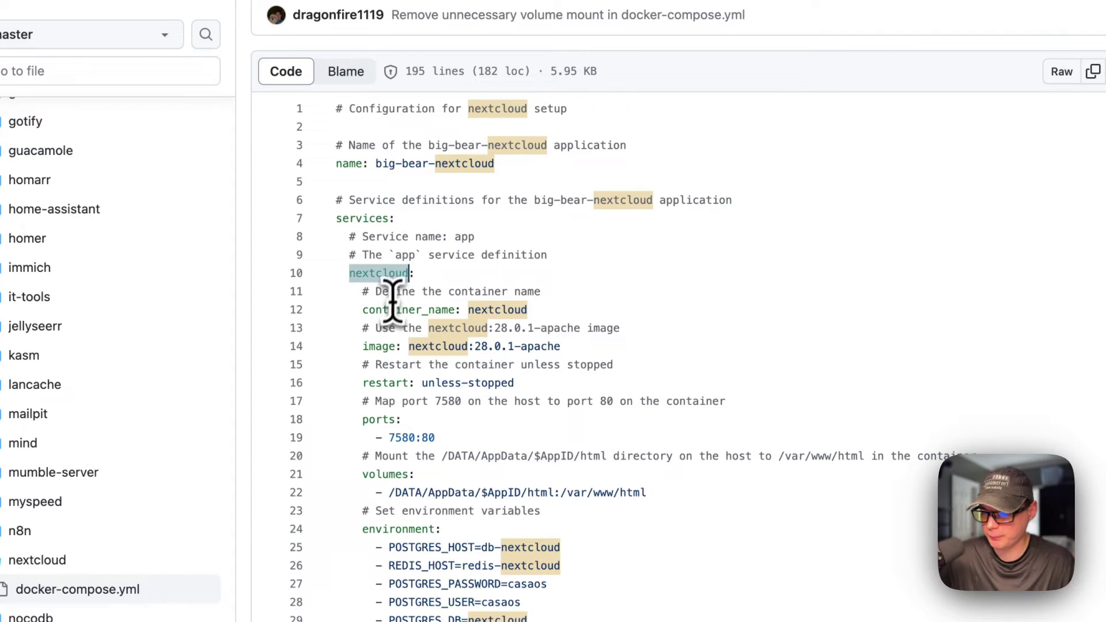
scroll(392, 301, "down", 20)
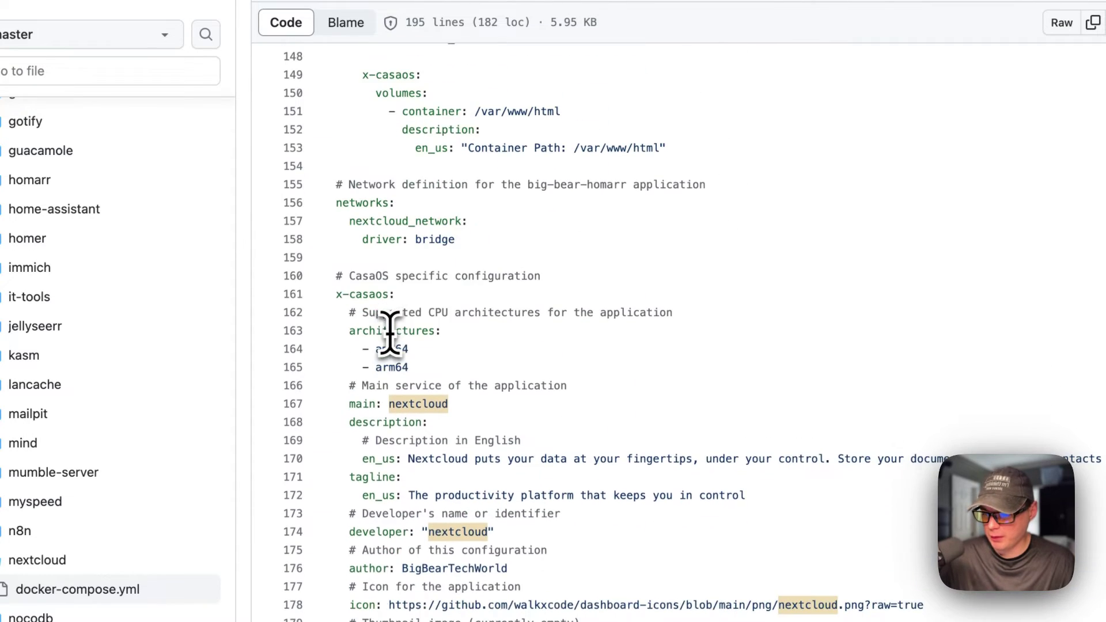
Highlight the description, tagline and author lines of the CasaOS configuration.
left_click_drag(351, 423, 846, 458)
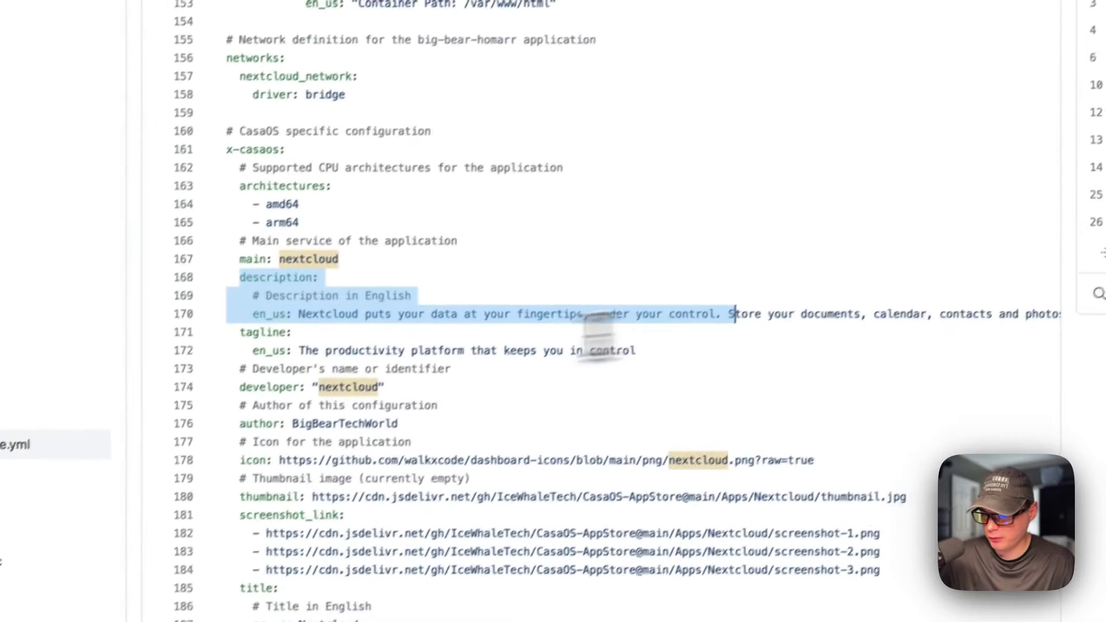
left_click_drag(516, 270, 588, 286)
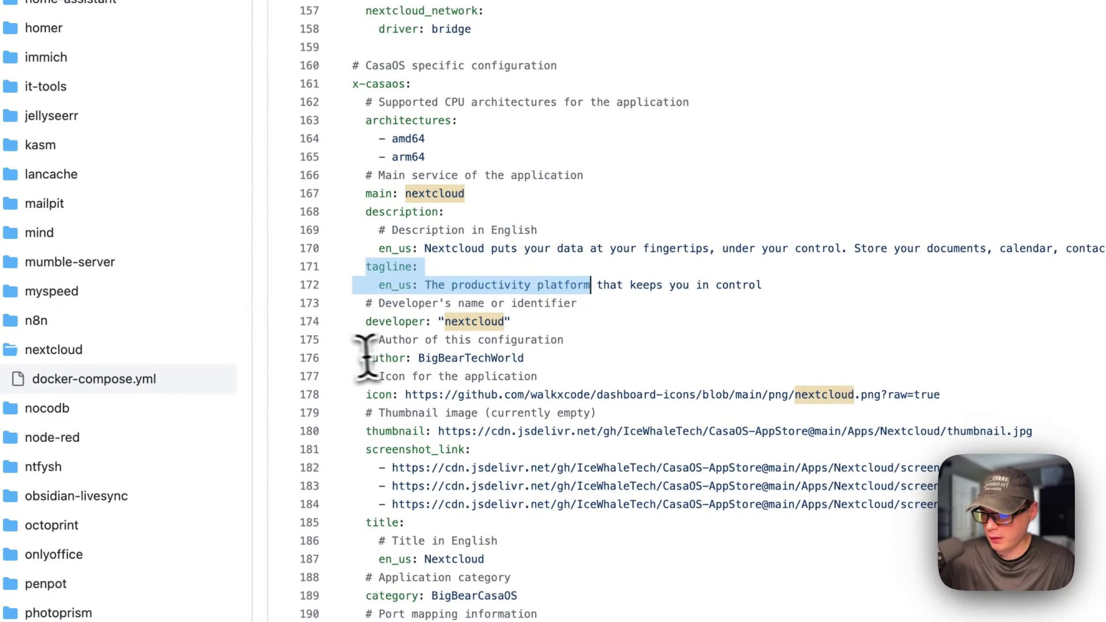
scroll(638, 324, "down", 1)
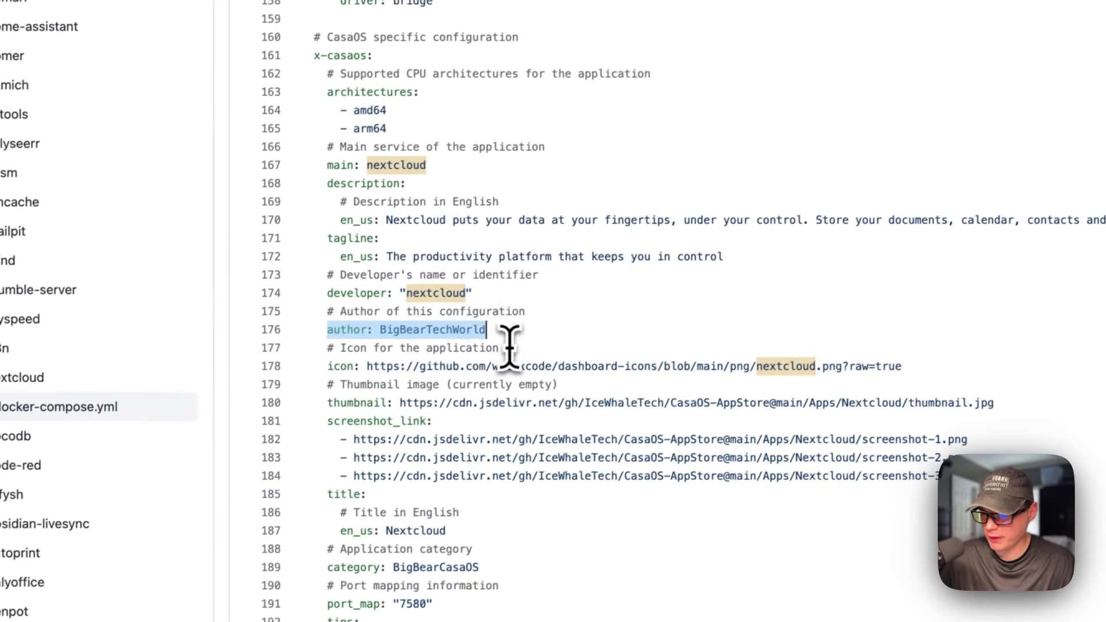
Highlight the icon, thumbnail, screenshot link and category entries of the CasaOS configuration.
triple_click(333, 371)
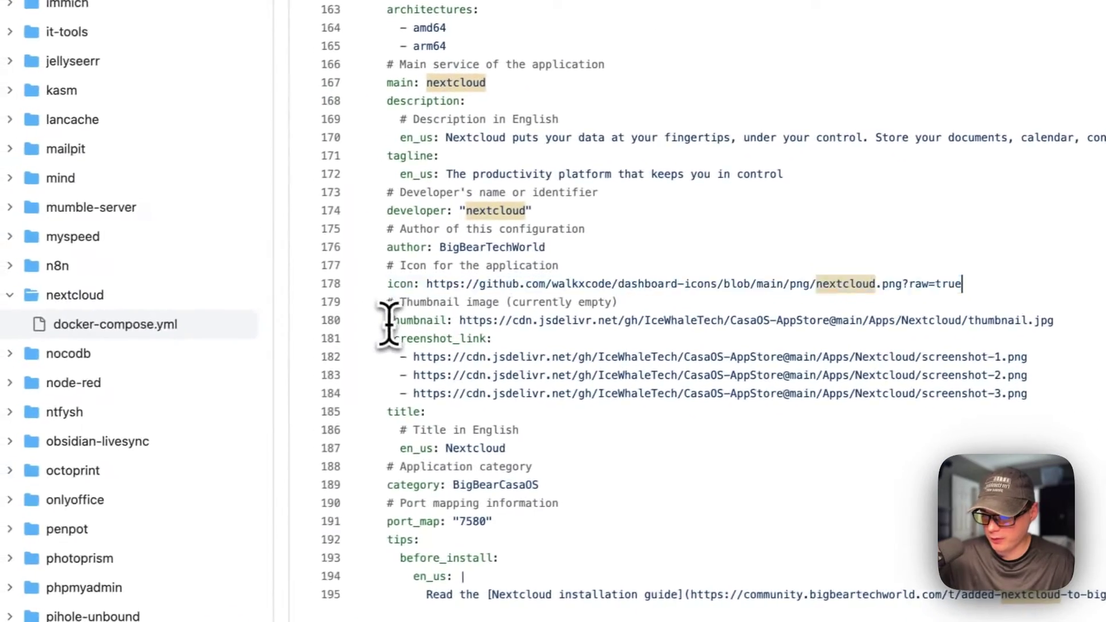
triple_click(387, 311)
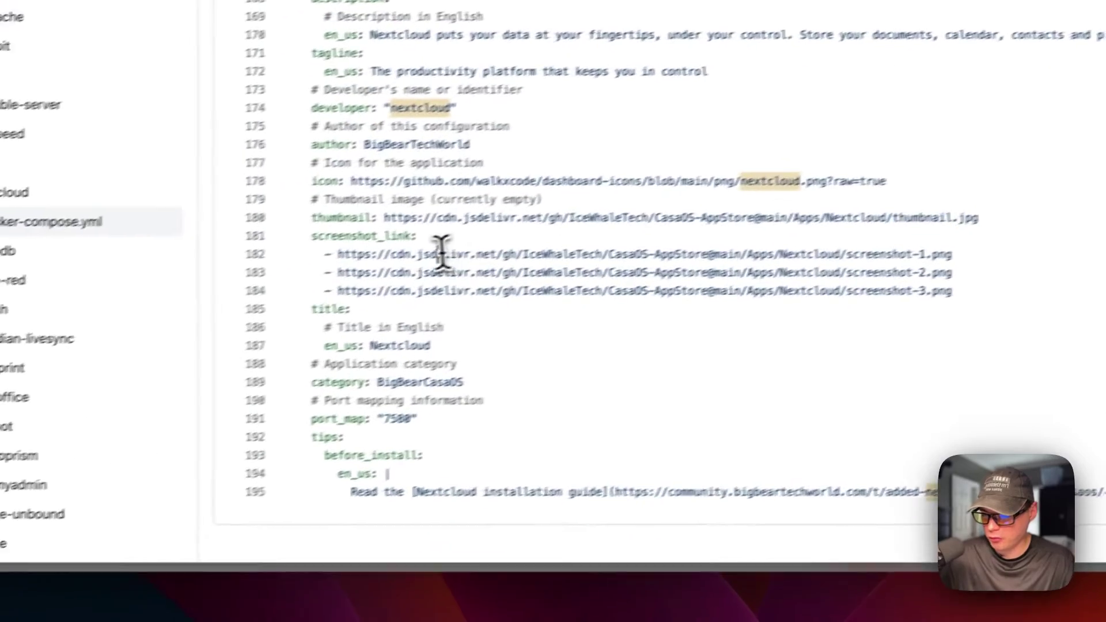
double_click(438, 254)
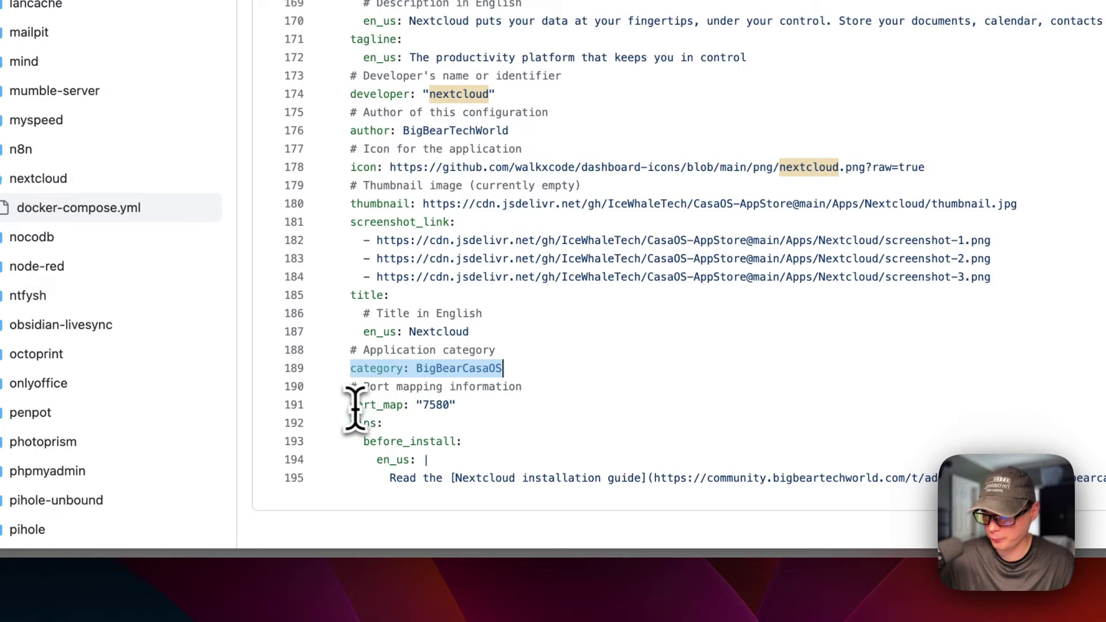
Highlight port_map "7580" and compare it with the nextcloud service's 7580:80 ports entry, covering the host port and container port.
left_click_drag(350, 404, 455, 404)
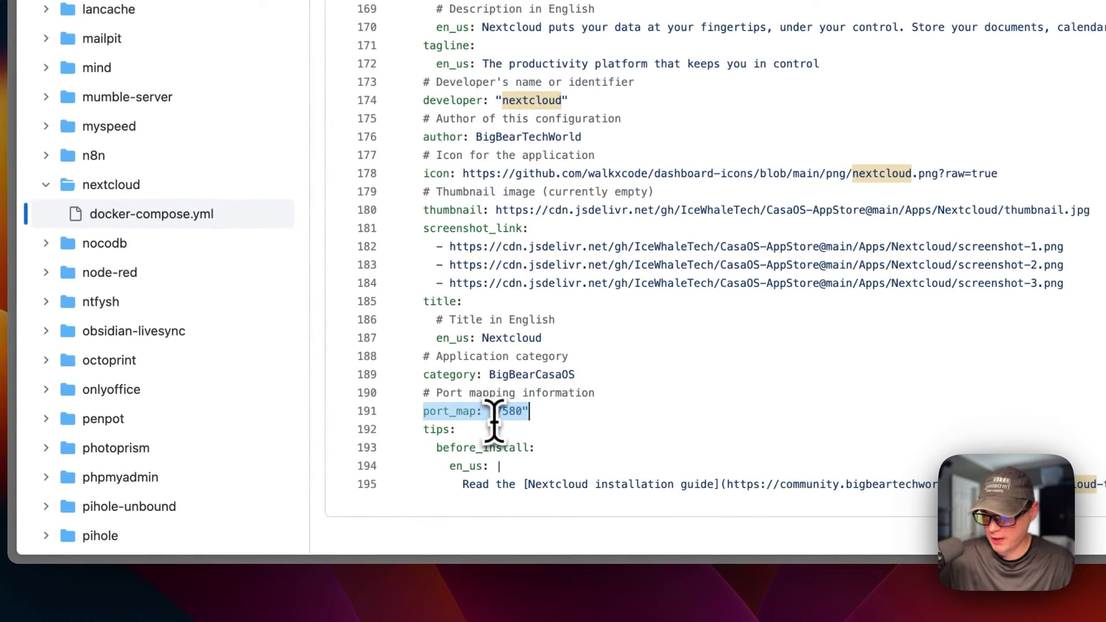
scroll(509, 421, "up", 20)
scroll(509, 420, "down", 5)
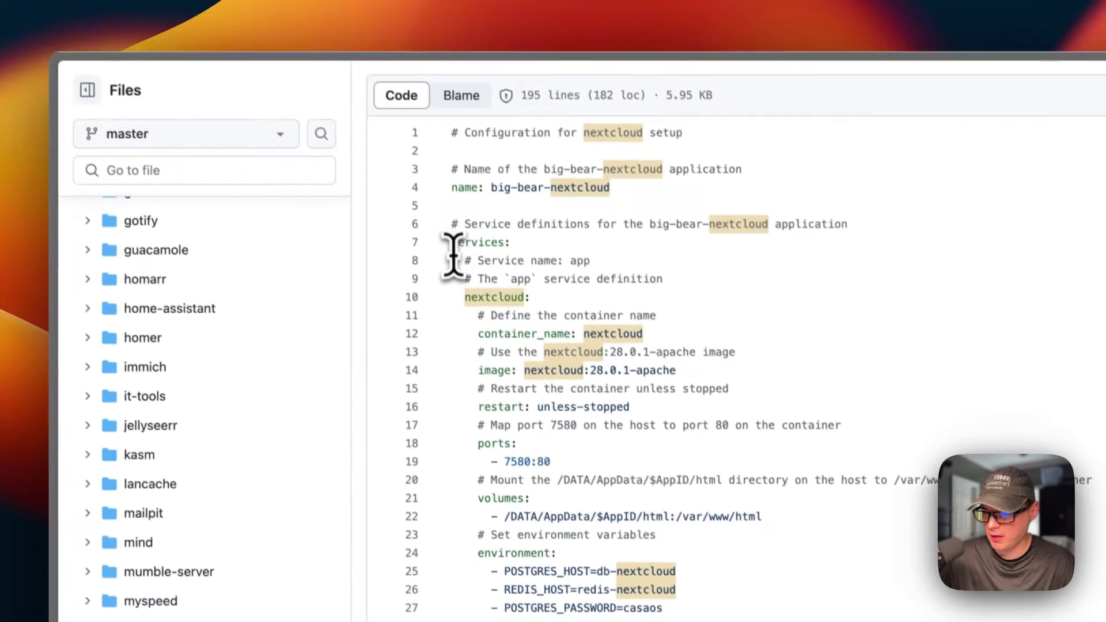
triple_click(345, 193)
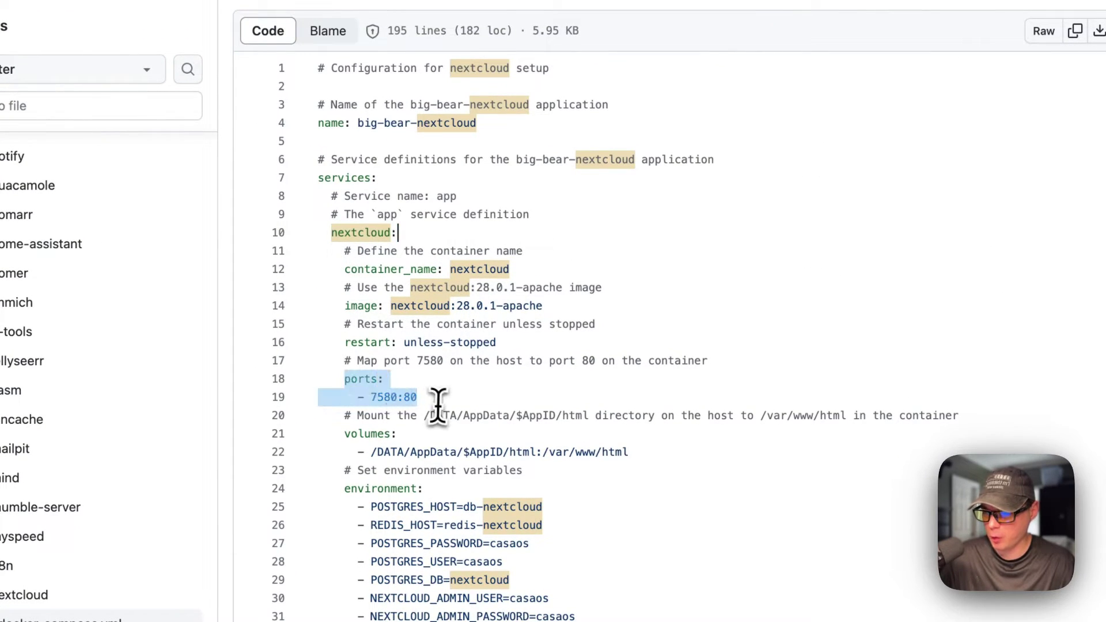
double_click(380, 398)
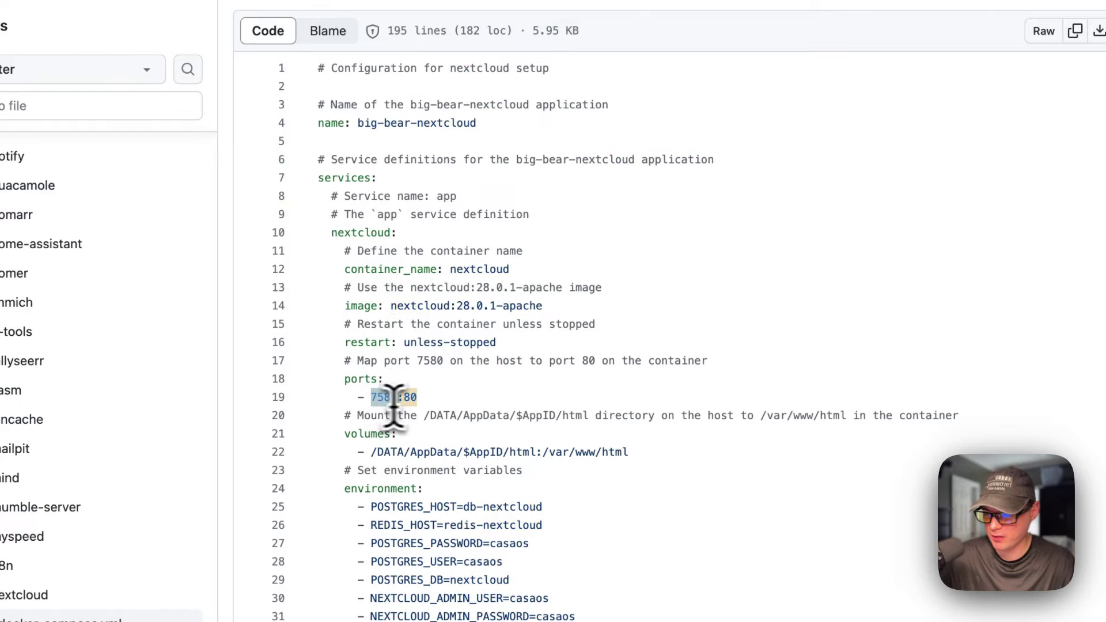
left_click_drag(397, 398, 455, 400)
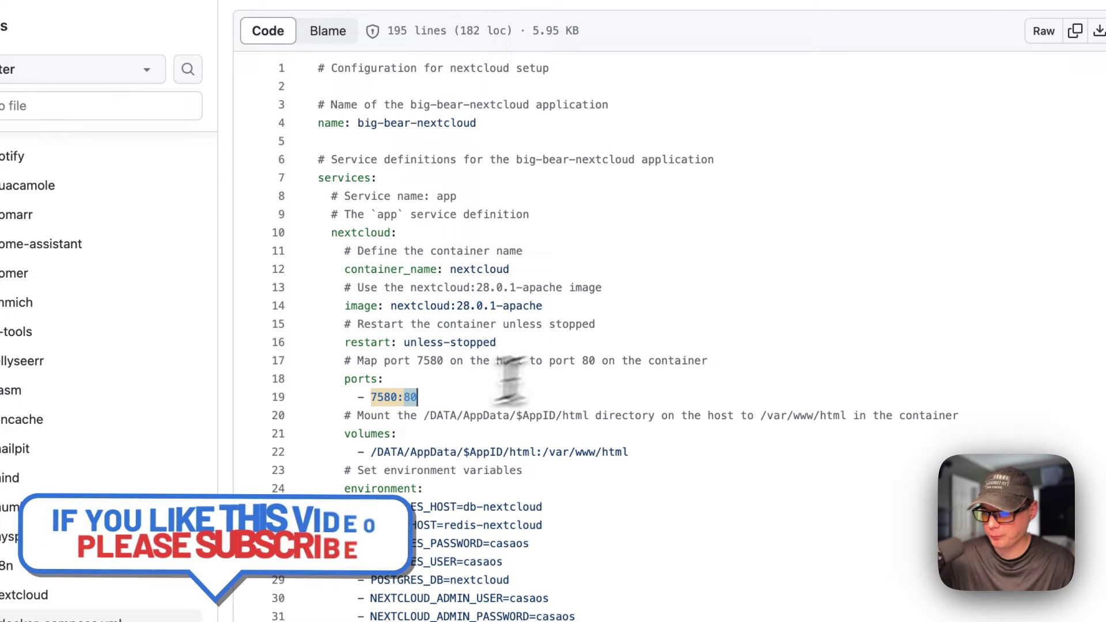
scroll(438, 414, "down", 1)
scroll(430, 413, "down", 20)
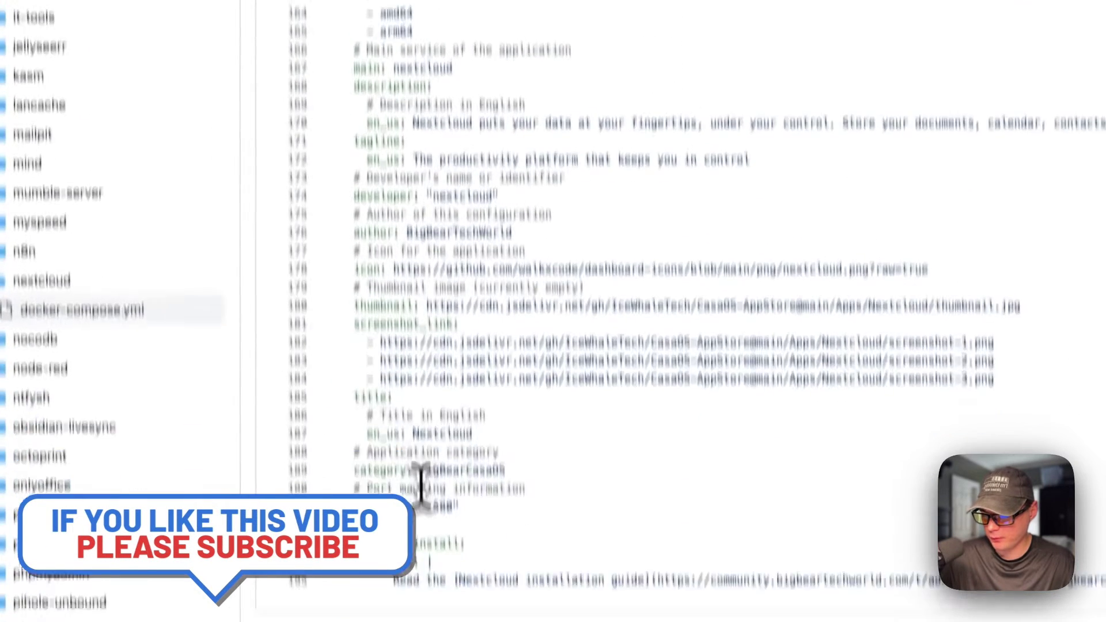
Highlight the port_map key and the tips before_install block, following its Nextcloud installation guide link to the end of the line.
double_click(388, 505)
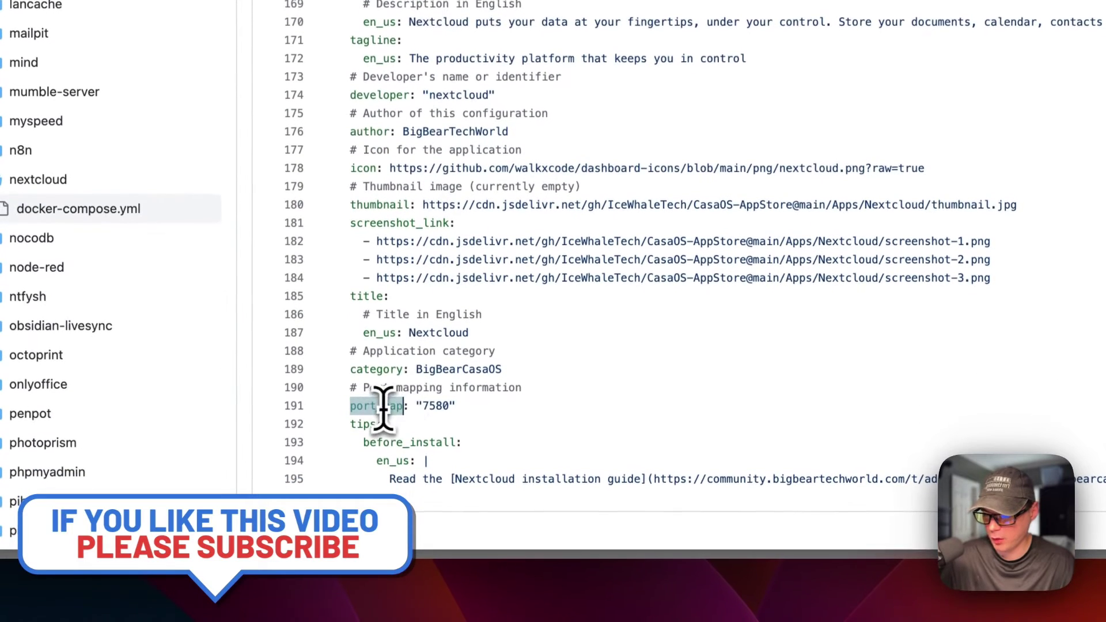
left_click_drag(351, 423, 657, 524)
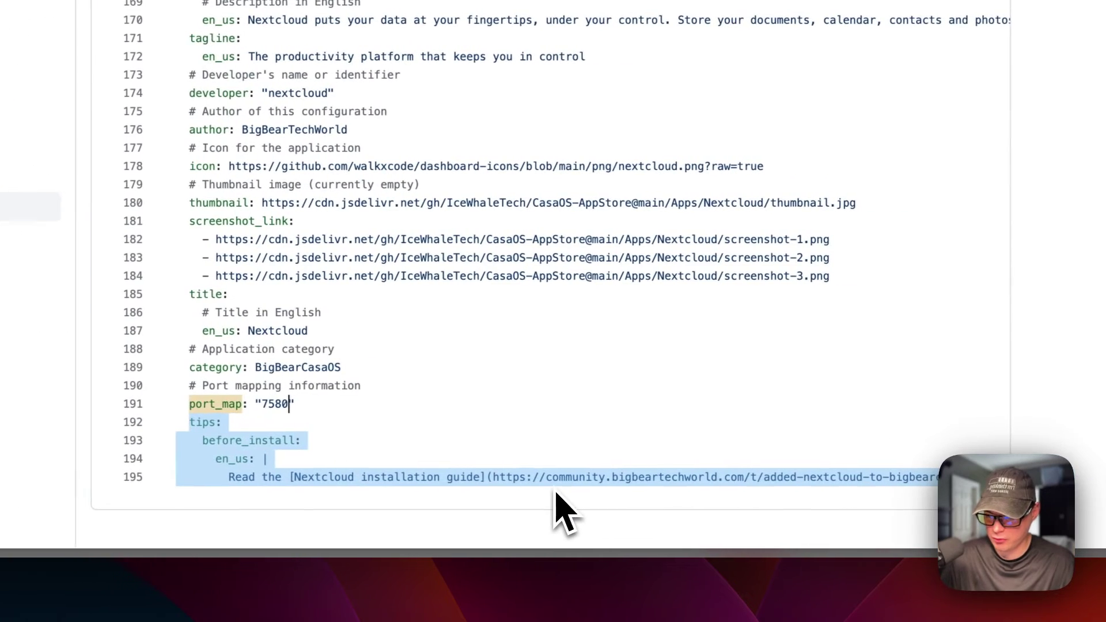
scroll(703, 470, "right", 10)
scroll(703, 469, "left", 10)
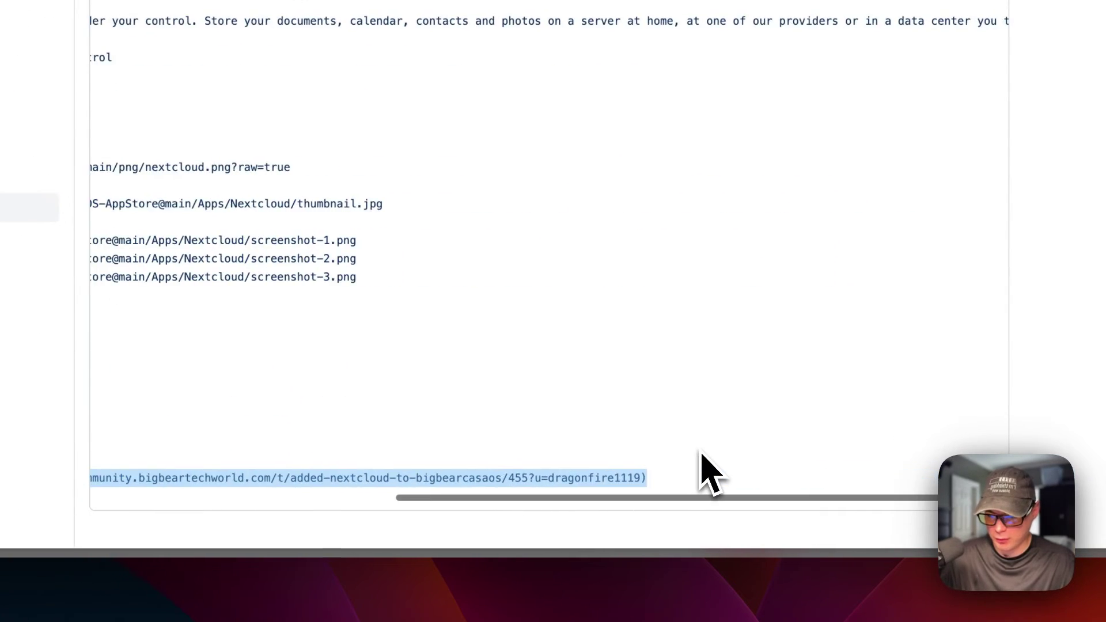
scroll(408, 305, "up", 20)
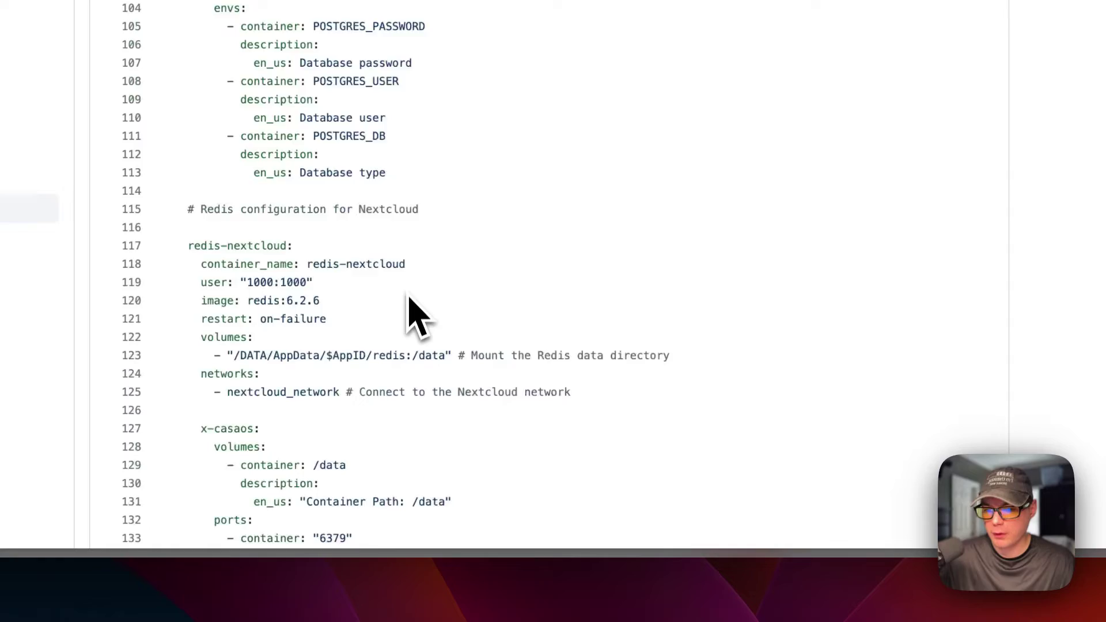
scroll(411, 315, "up", 20)
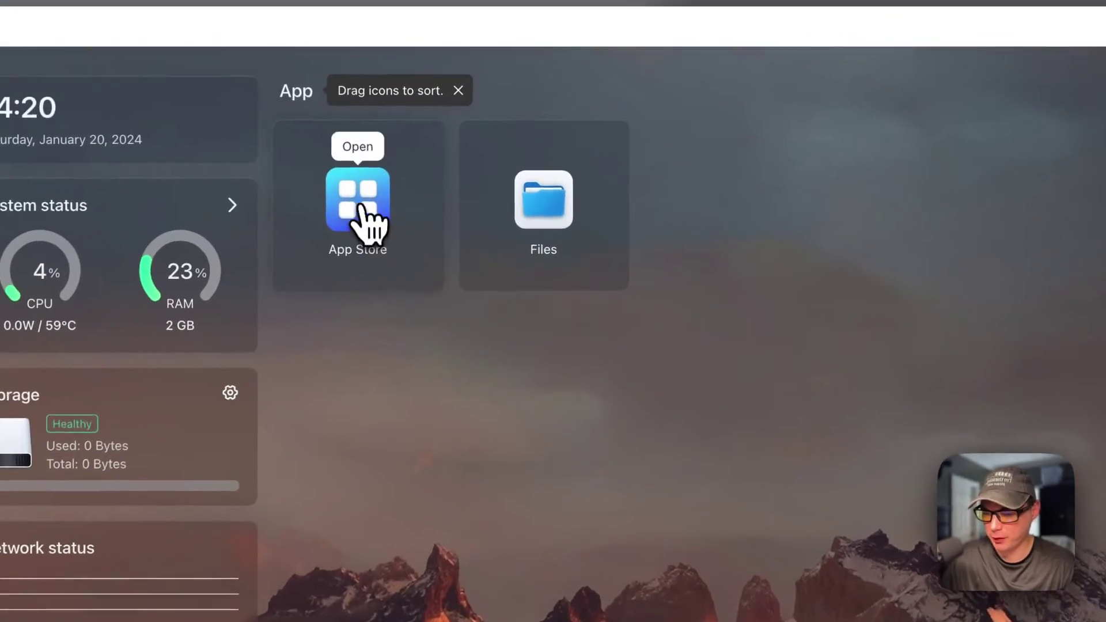
left_click(366, 213)
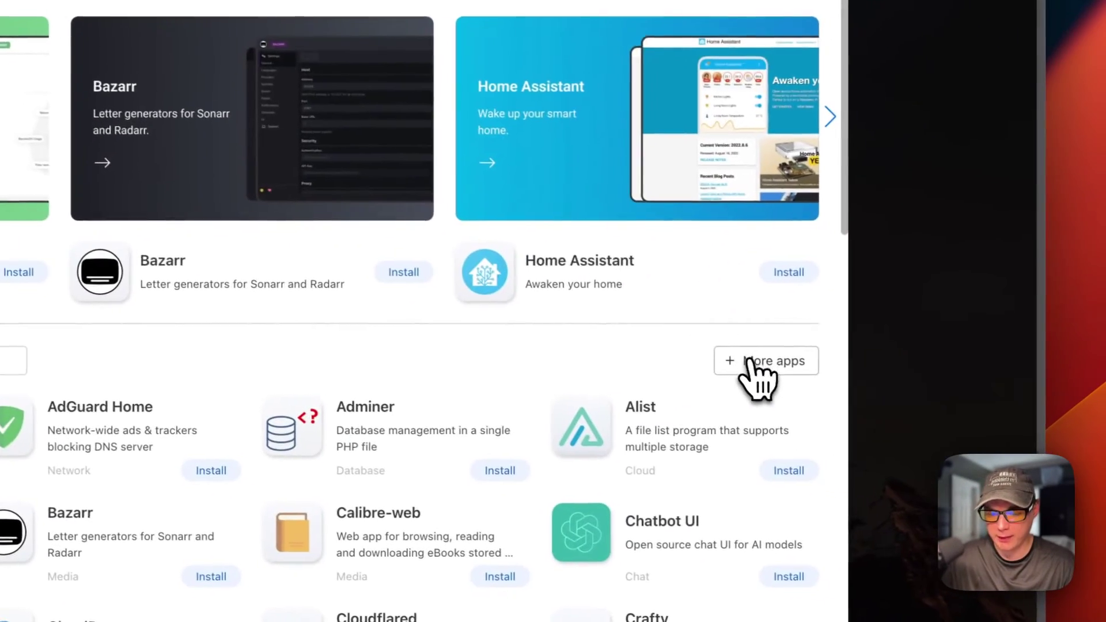
left_click(748, 362)
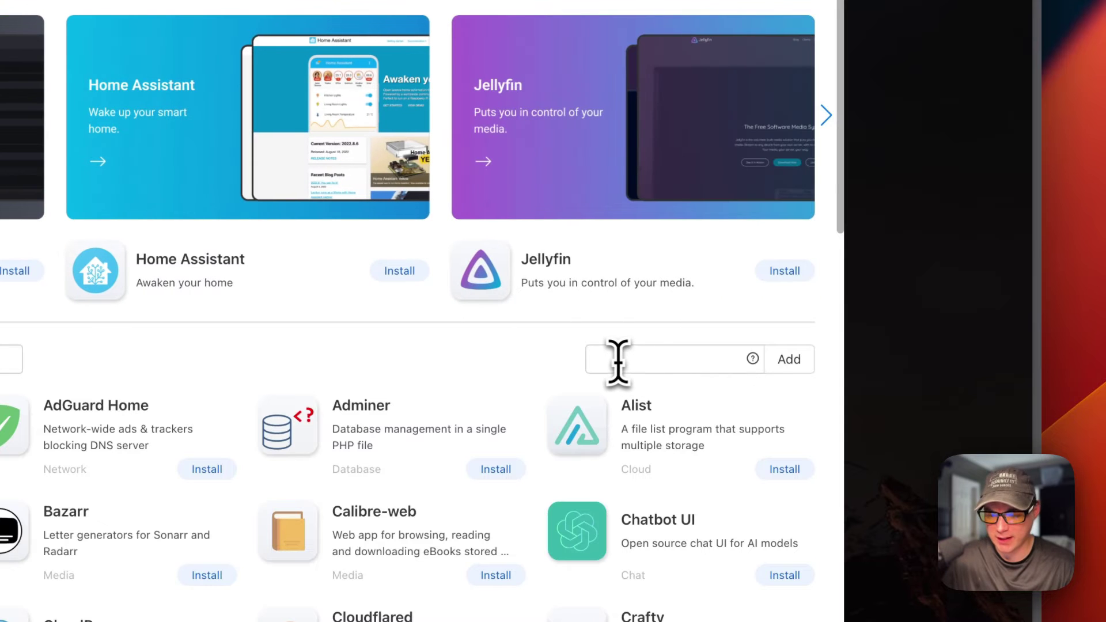
type("https://github.com/bigbeartechworld/big-bear-casaos/archive/refs/heads/master.zip")
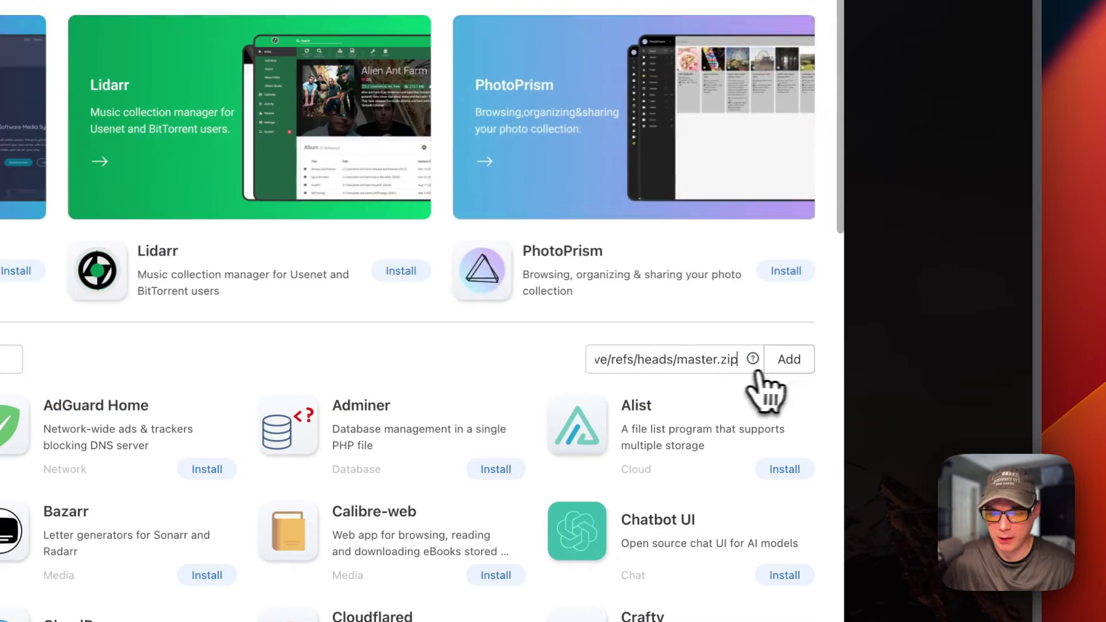
left_click(786, 362)
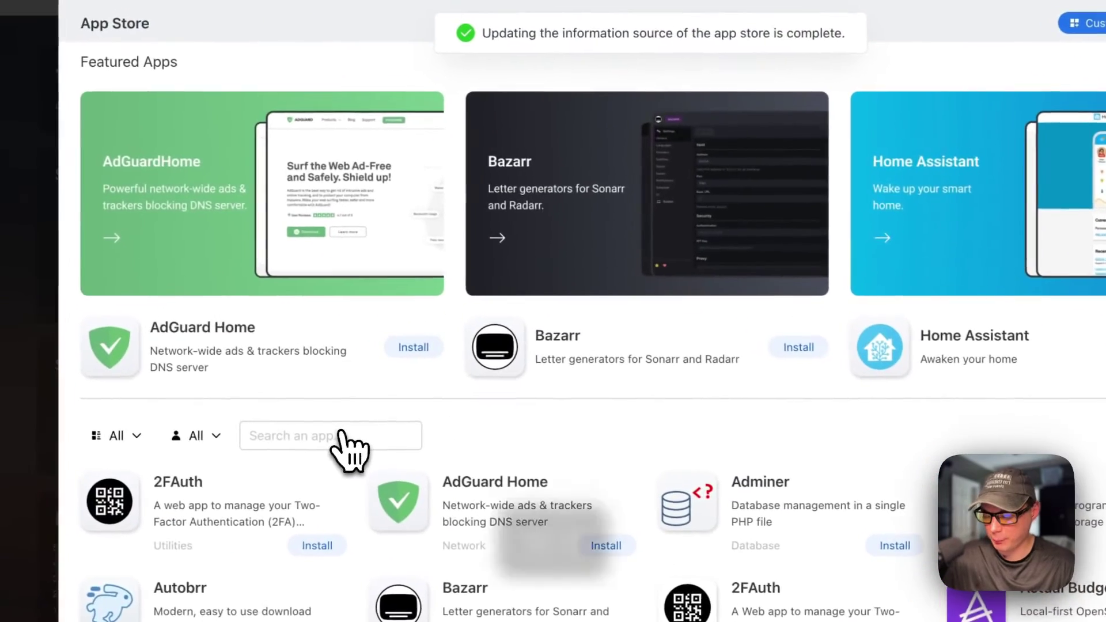
Reload the CasaOS dashboard, reopen the App Store and browse the apps in the BigBearCasaOS category.
key("super+r")
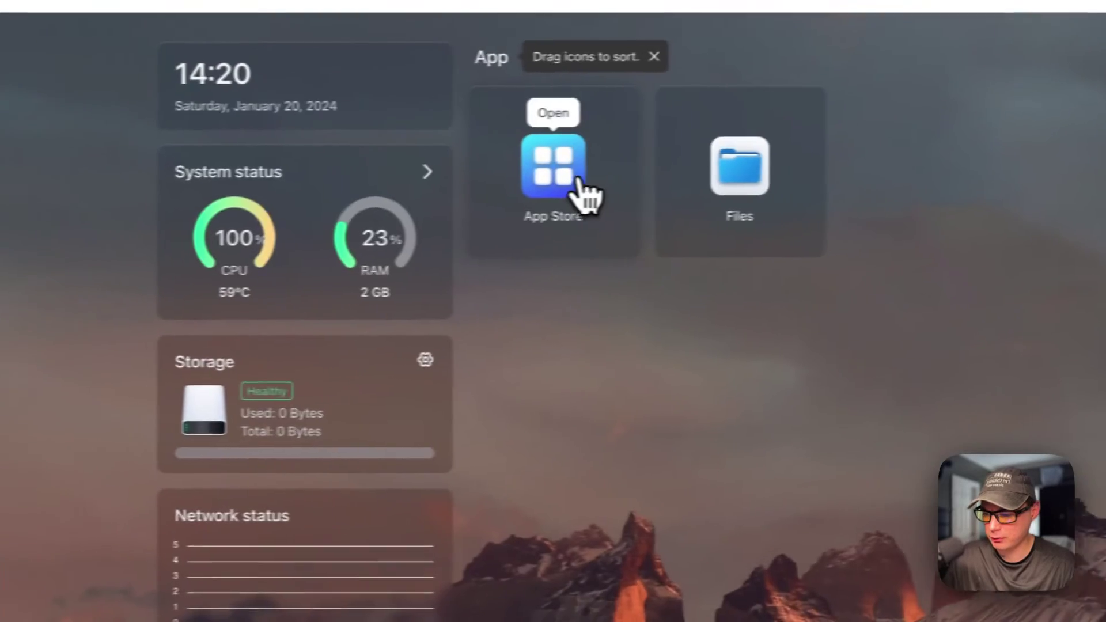
left_click(585, 192)
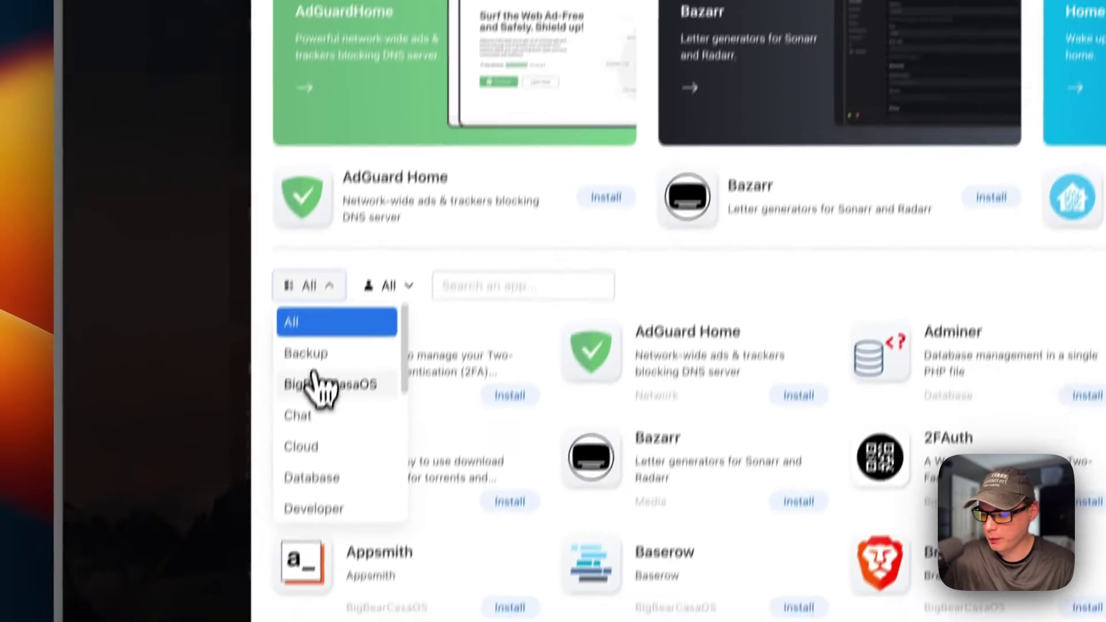
left_click(277, 530)
scroll(449, 380, "down", 3)
scroll(486, 391, "down", 6)
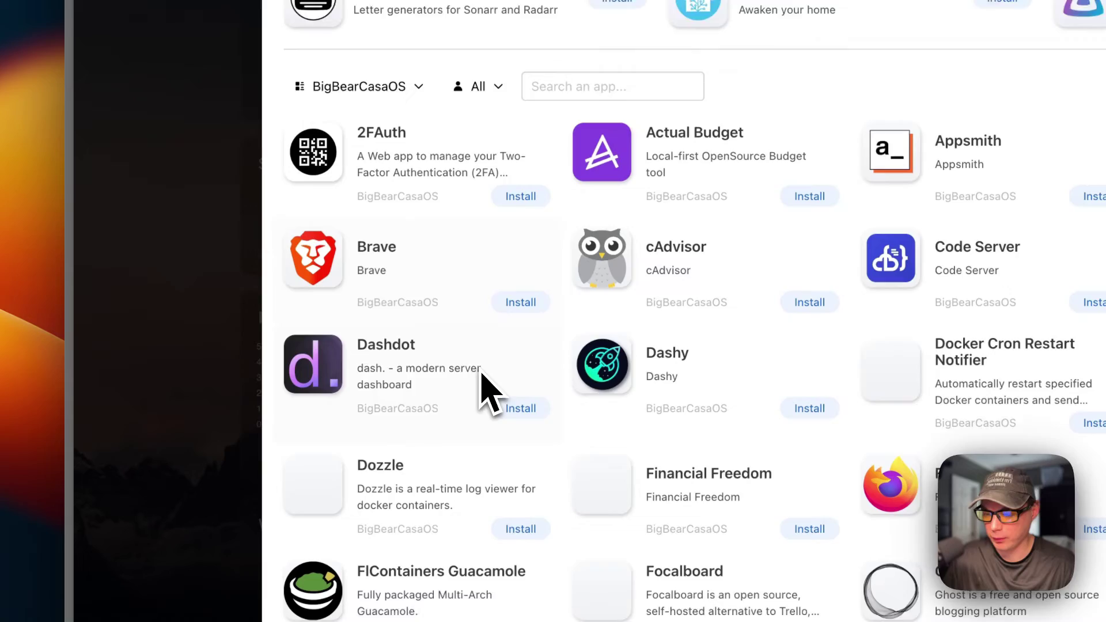
scroll(493, 386, "down", 18)
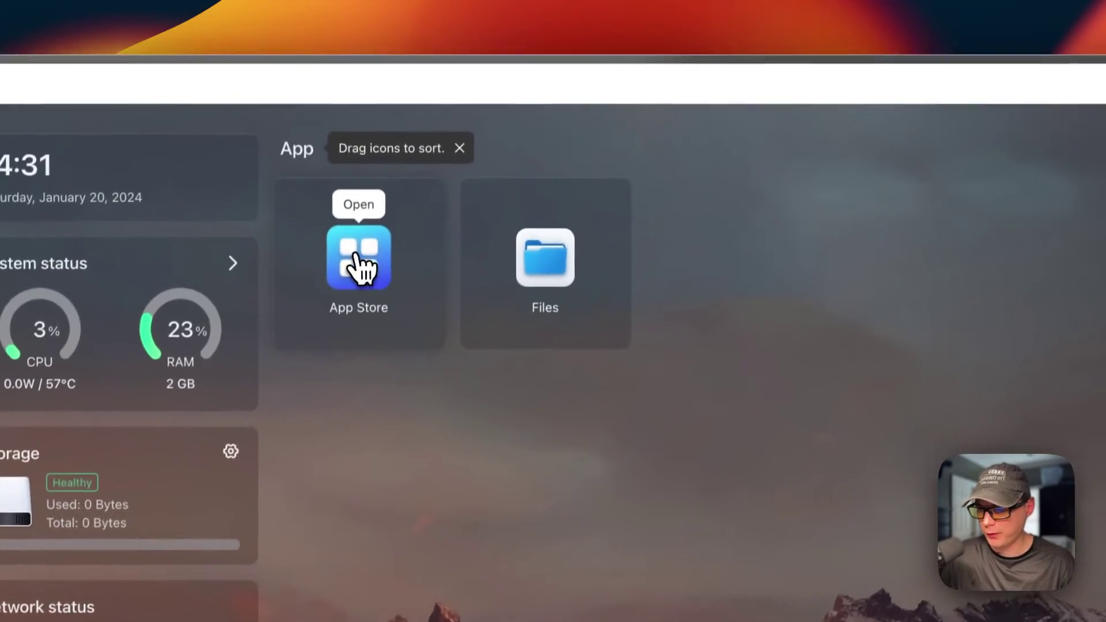
Search the App Store for "next" and highlight the BigBearCasaOS category label on the matching Nextcloud app.
left_click(397, 77)
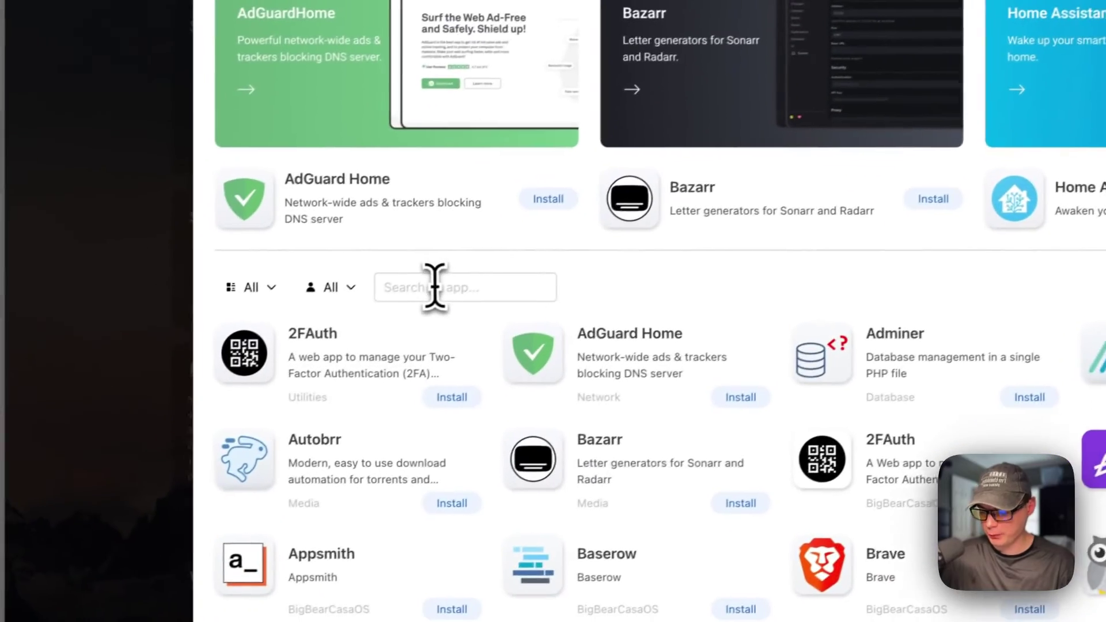
left_click(181, 457)
type("next")
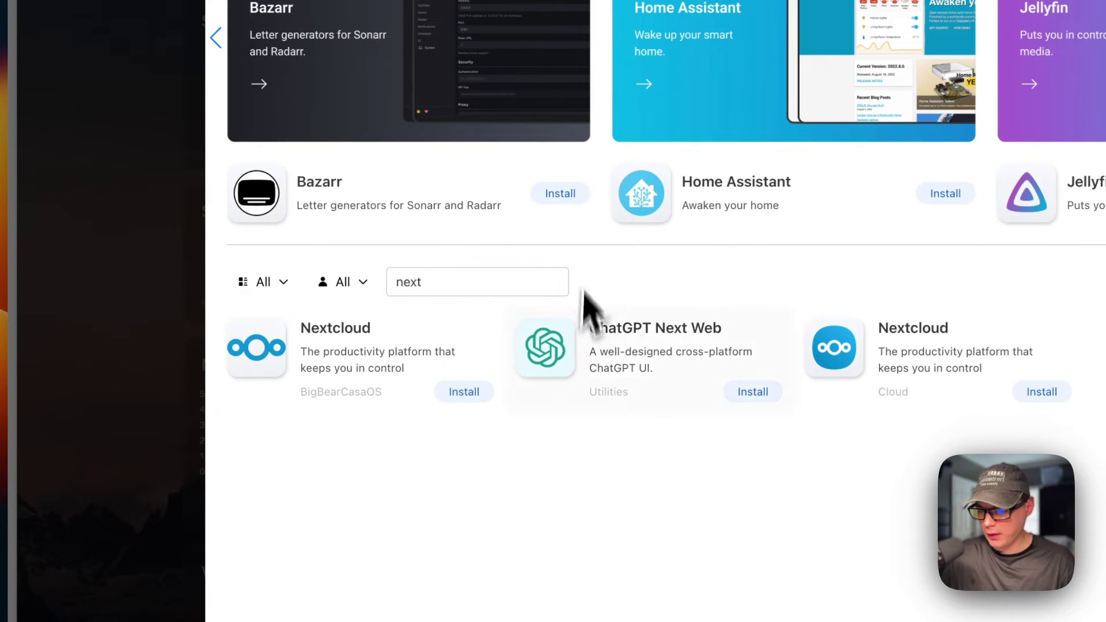
double_click(302, 393)
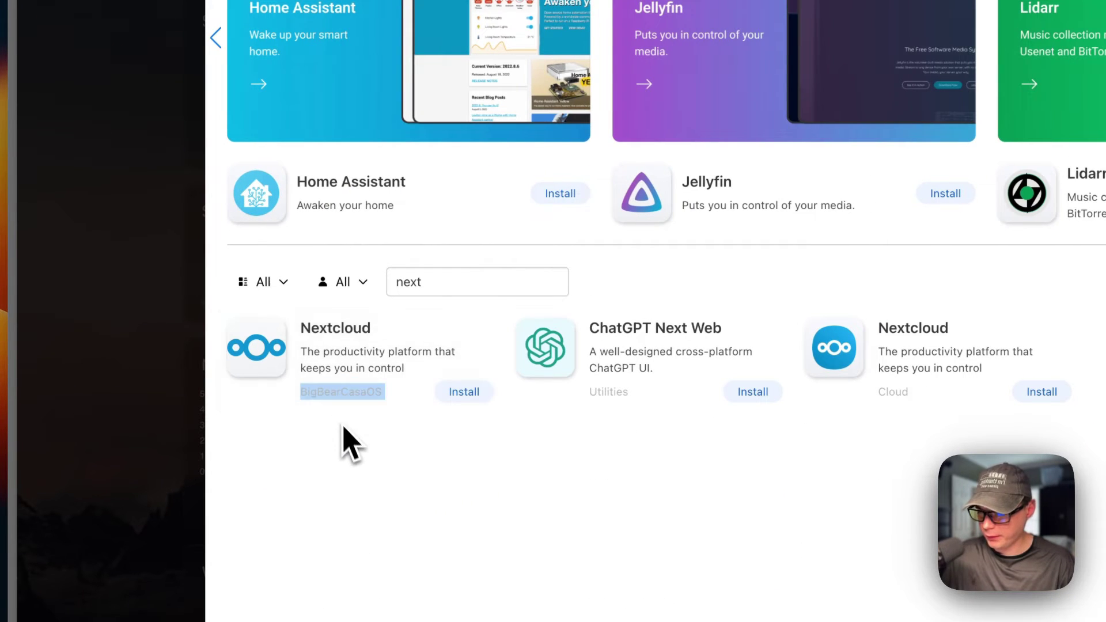
Install the BigBearCasaOS version of Nextcloud, proceeding past the installation tips and letting the installation continue in the background.
left_click(346, 363)
left_click(435, 170)
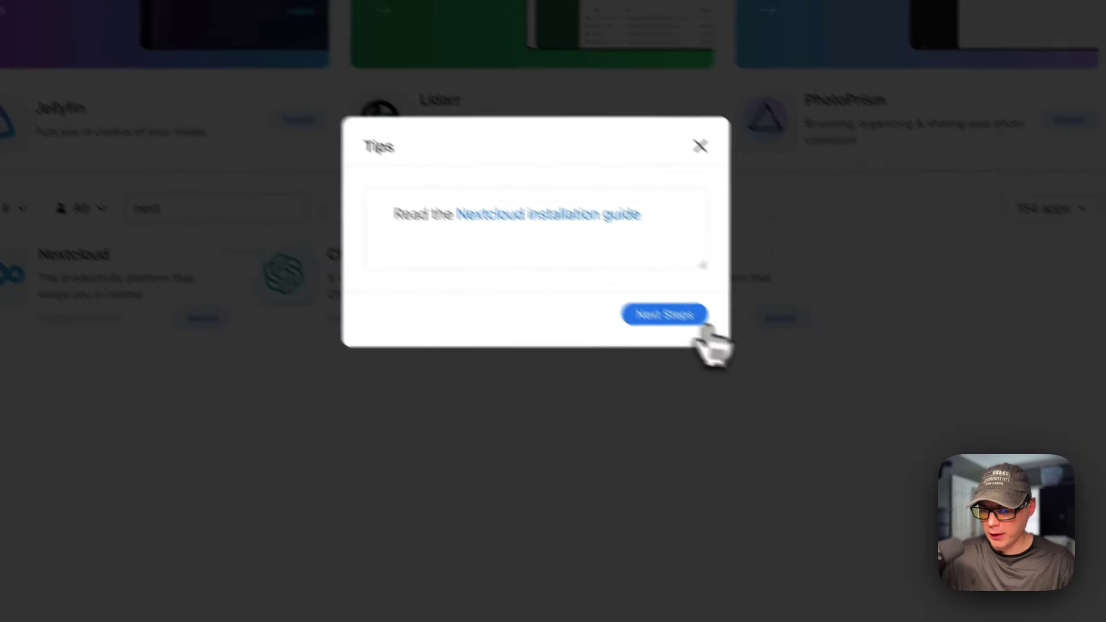
left_click(913, 563)
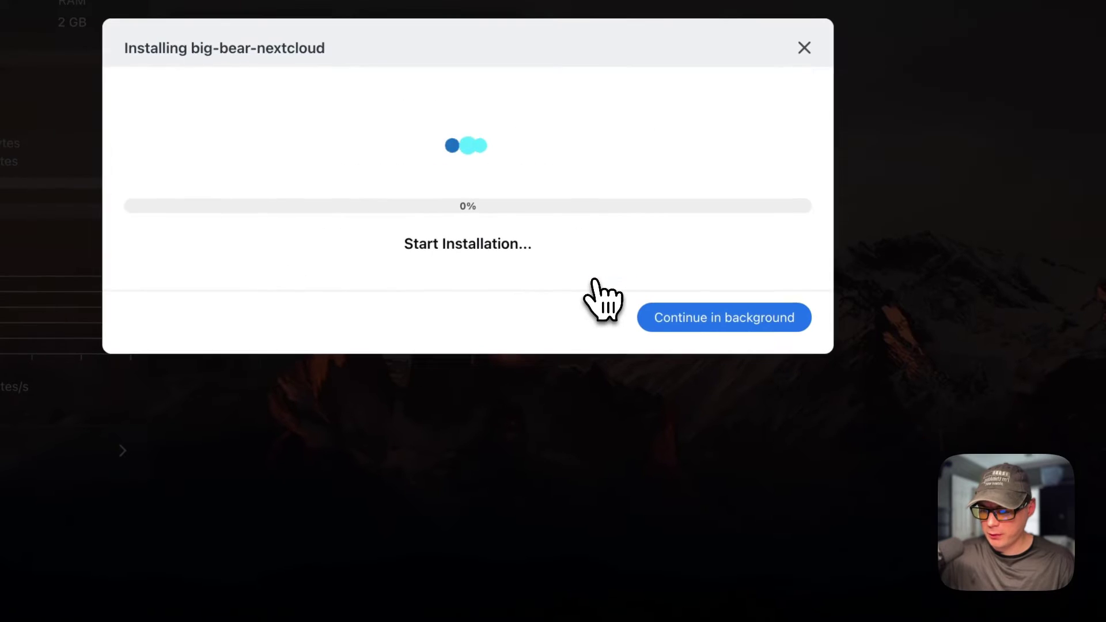
left_click(668, 325)
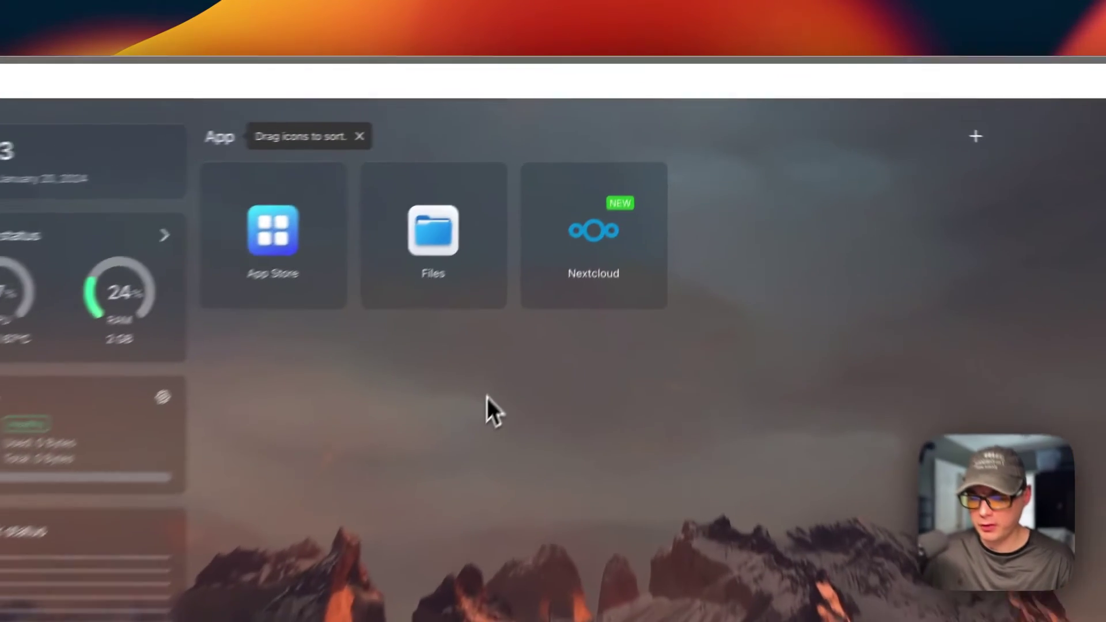
Add the line "Testing" below the installation guide link in Nextcloud's tips, save the note and close it.
mouse_move(668, 141)
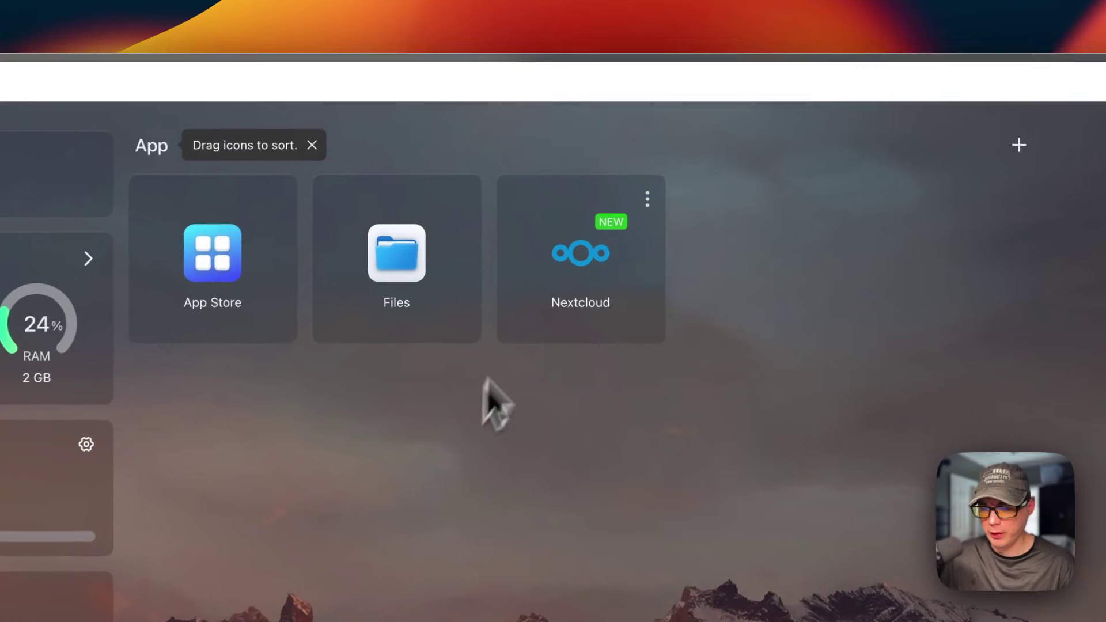
left_click(646, 198)
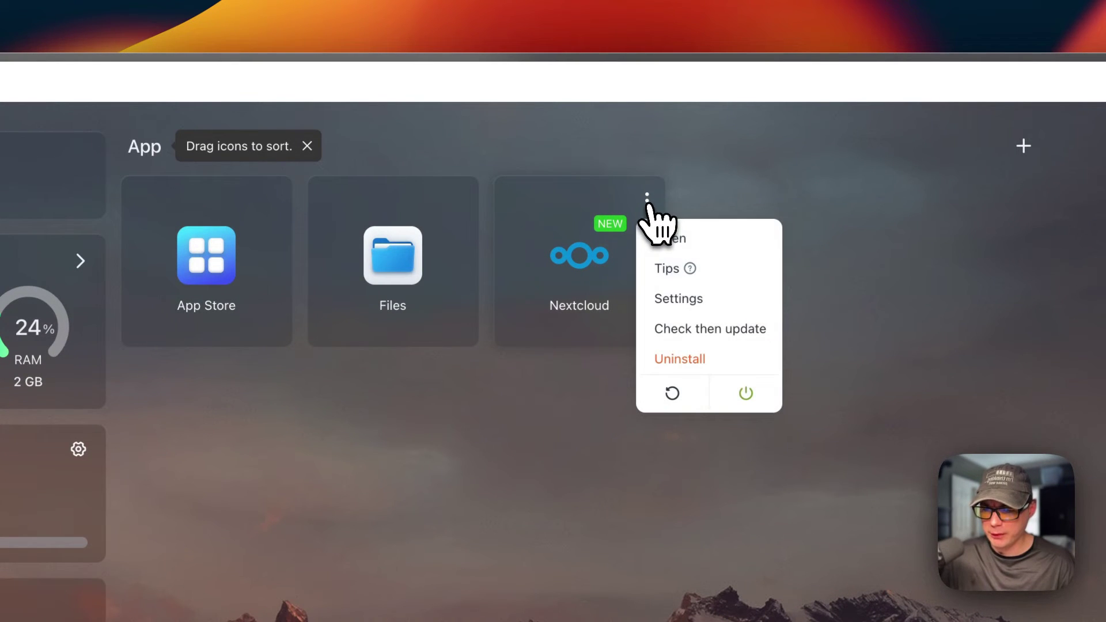
left_click(668, 267)
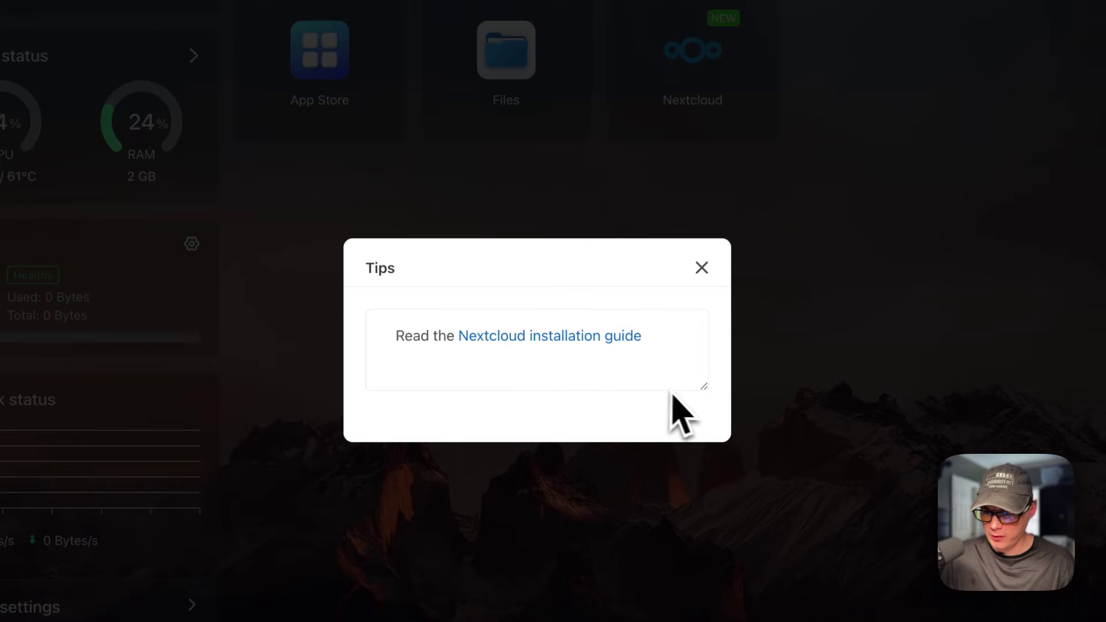
left_click(699, 403)
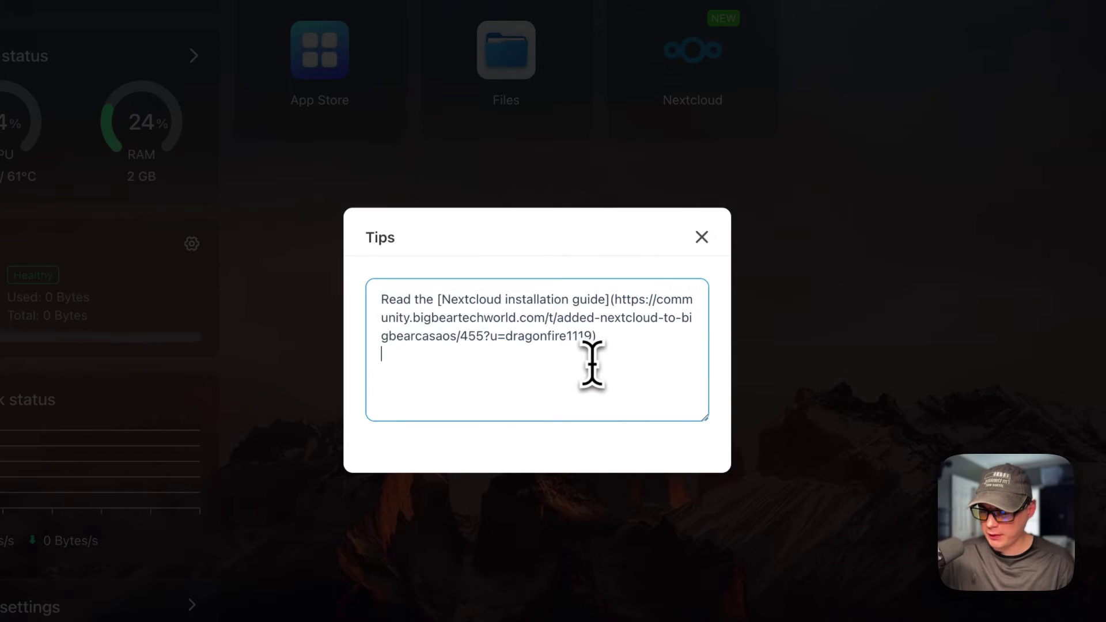
key("Return")
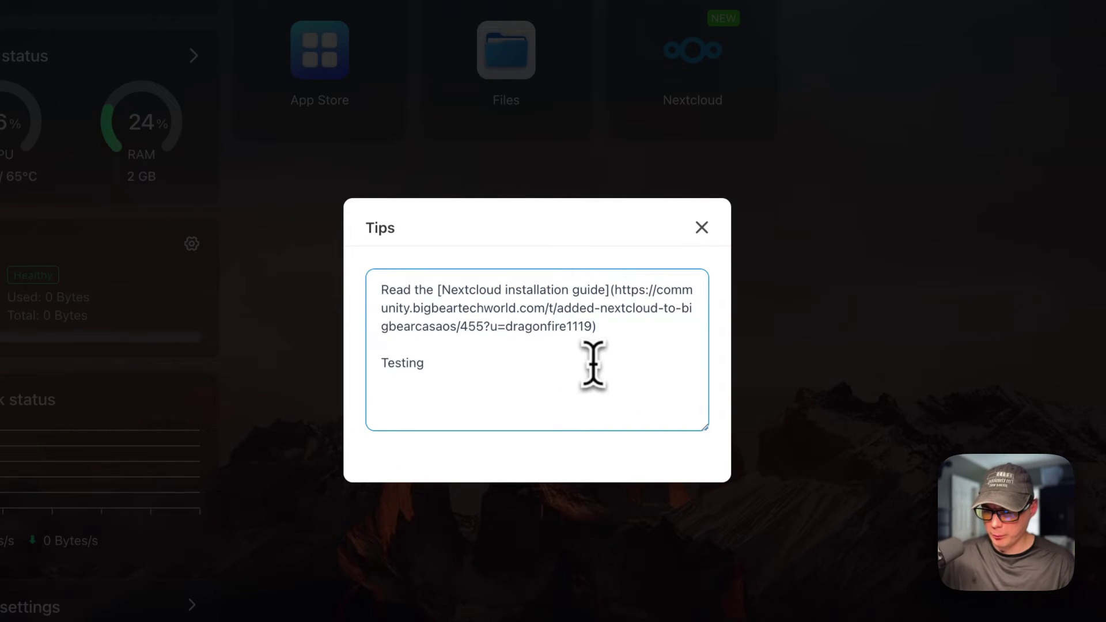
left_click(699, 451)
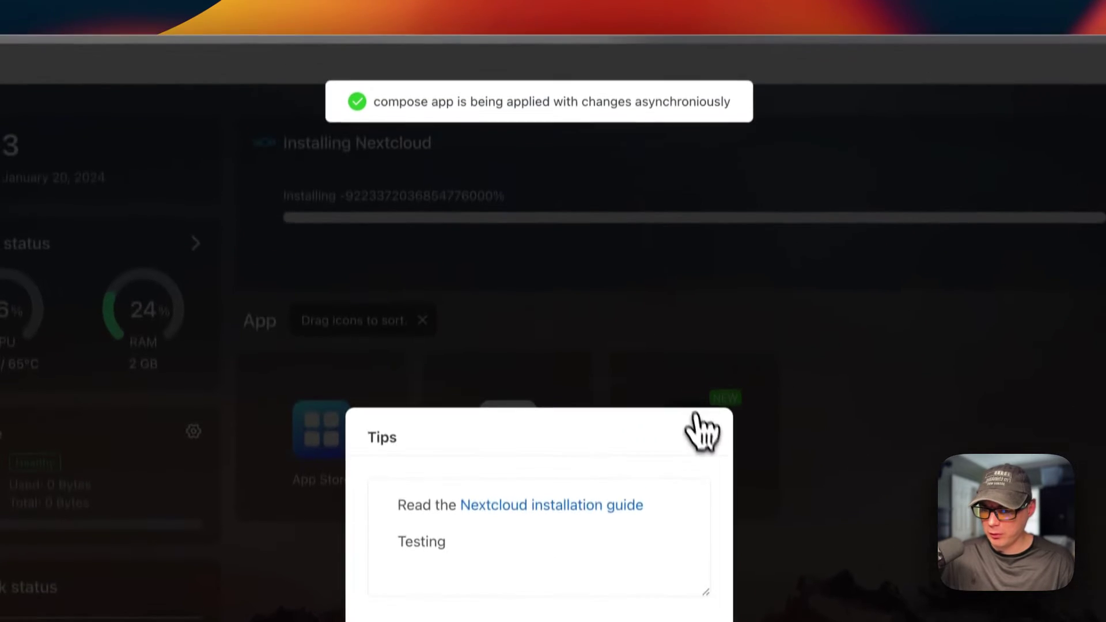
left_click(699, 431)
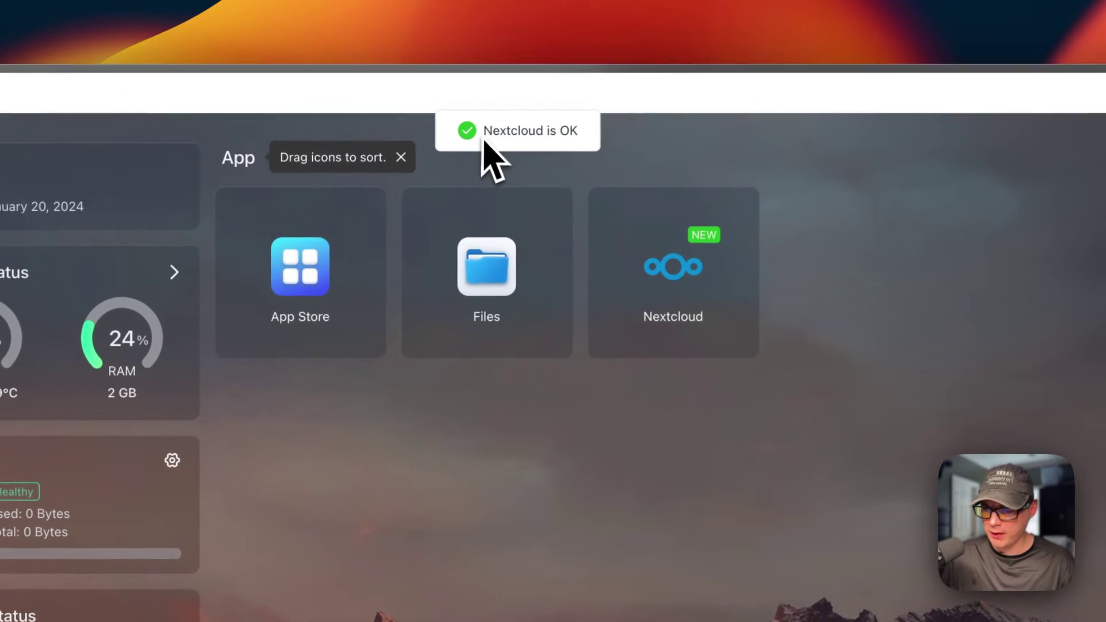
Open Nextcloud's settings and examine the cron, db-nextcloud, nextcloud and redis-nextcloud service configurations, ending back on cron.
left_click(741, 207)
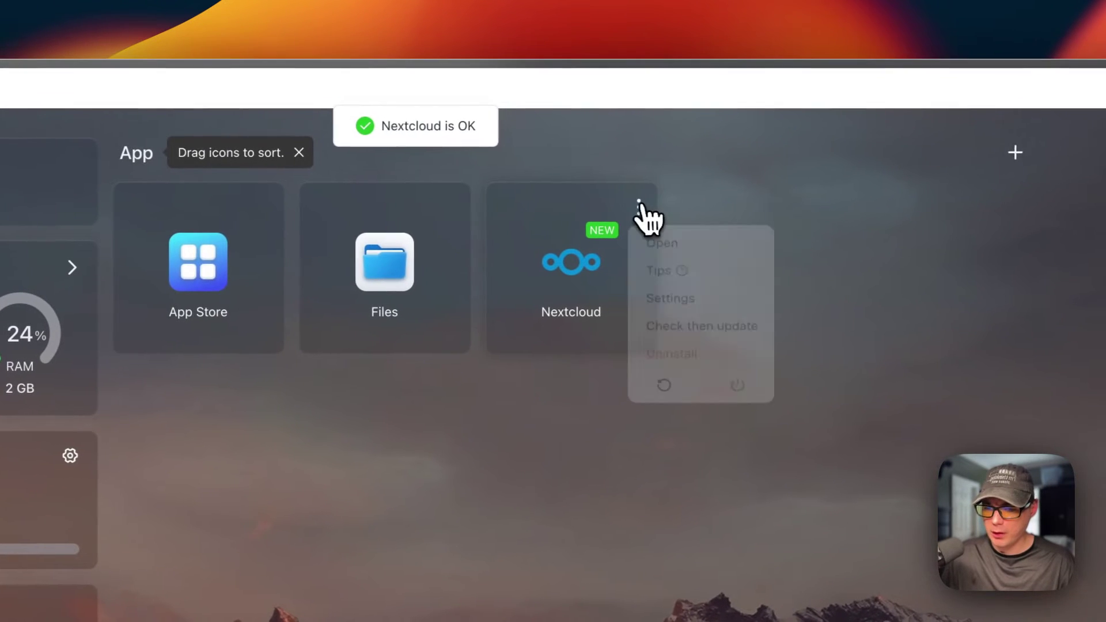
left_click(662, 300)
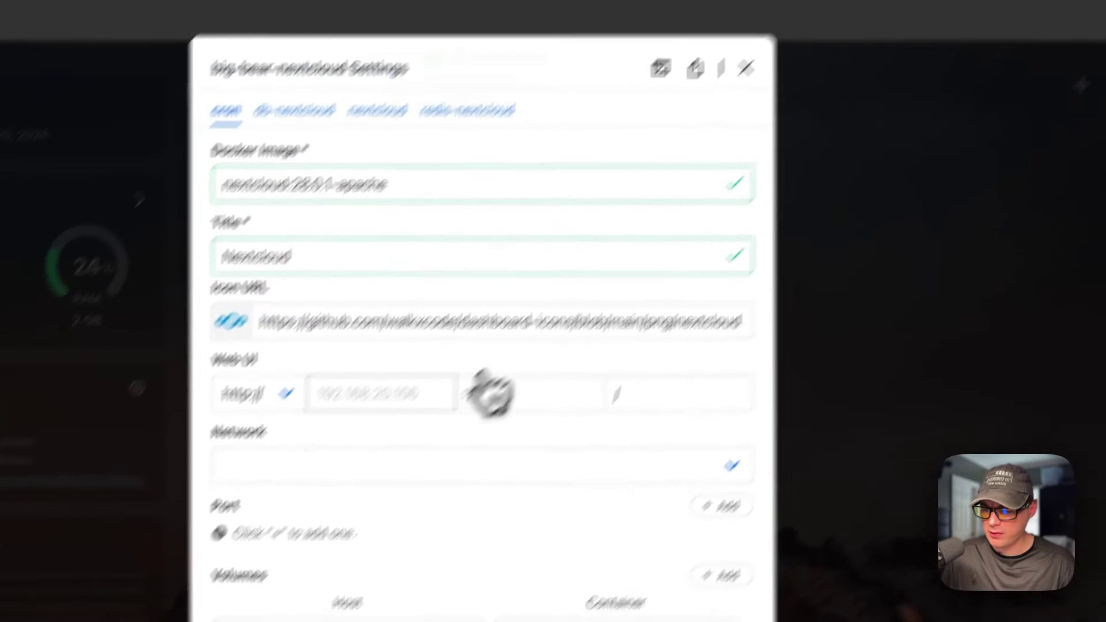
scroll(490, 392, "down", 5)
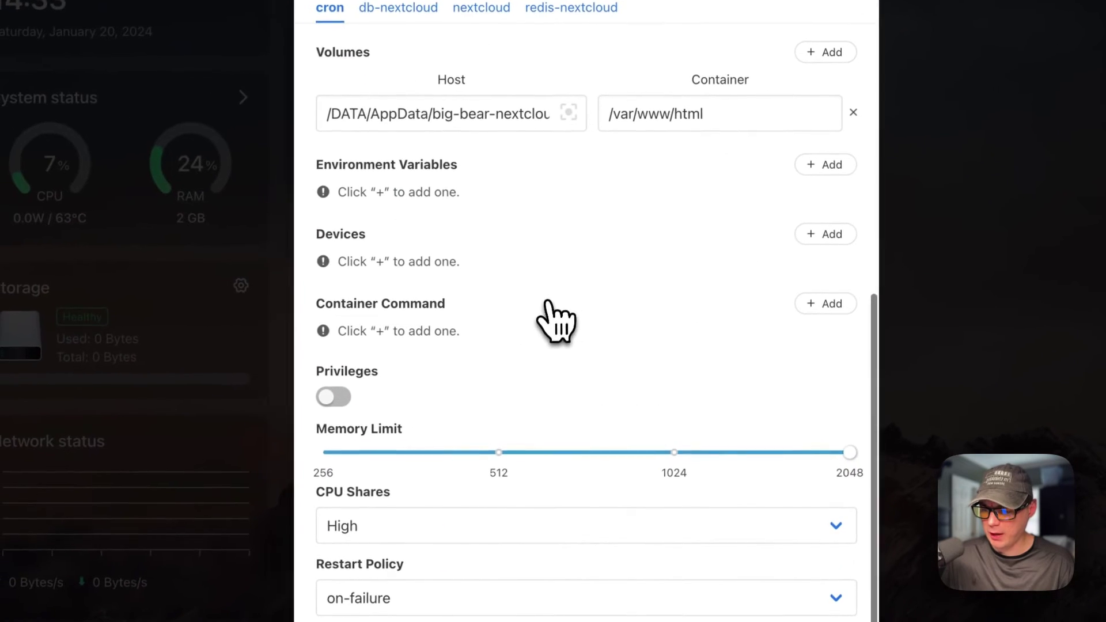
scroll(576, 397, "up", 10)
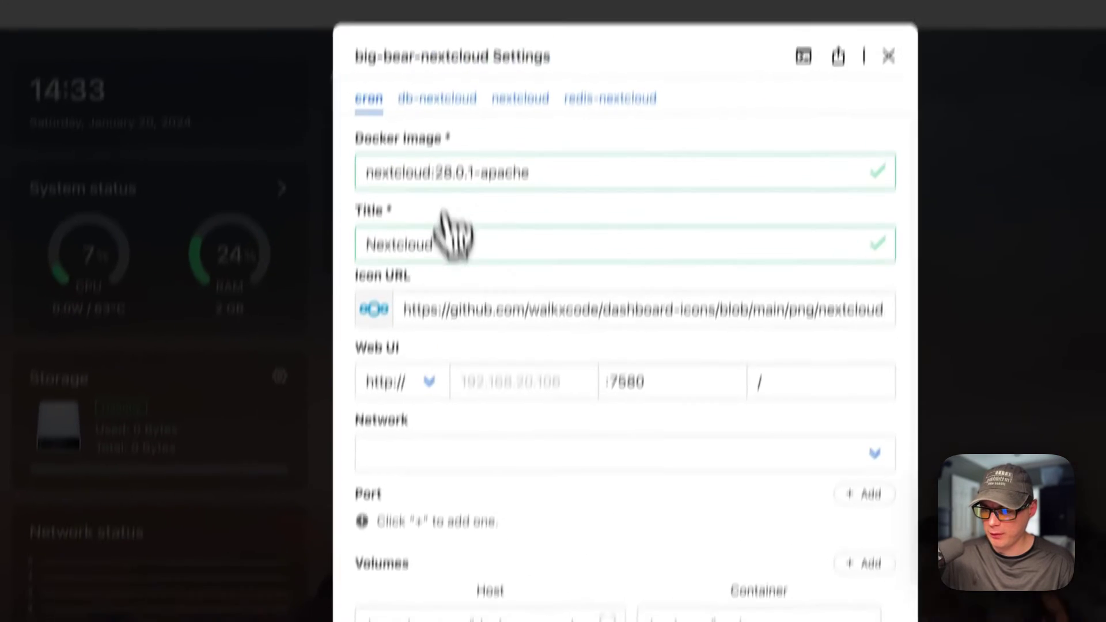
left_click(426, 185)
left_click(519, 183)
left_click(587, 184)
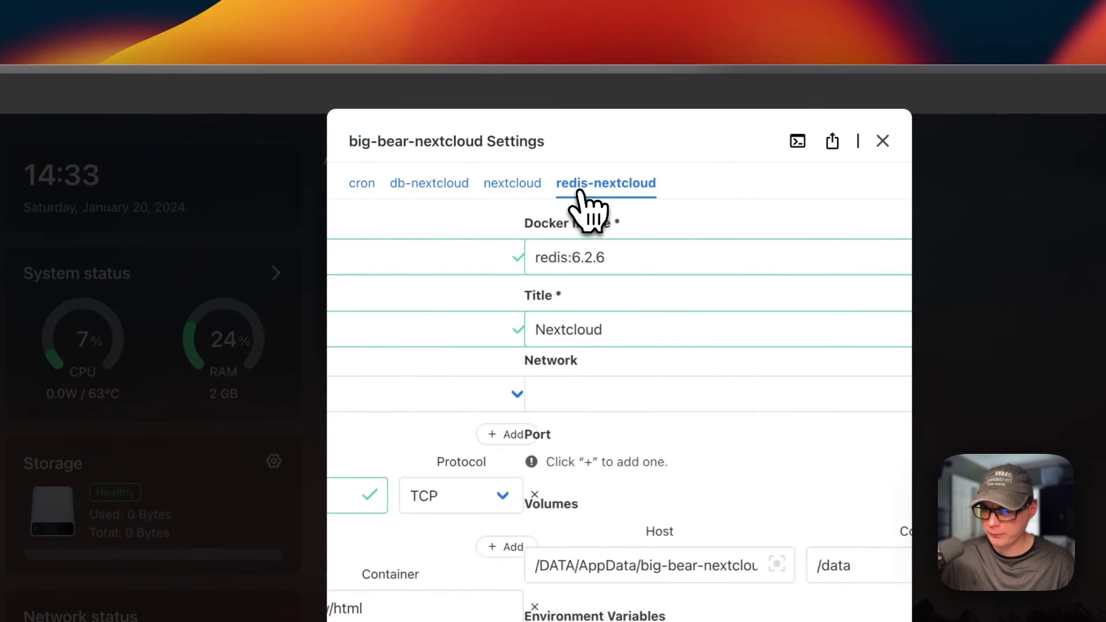
left_click(354, 185)
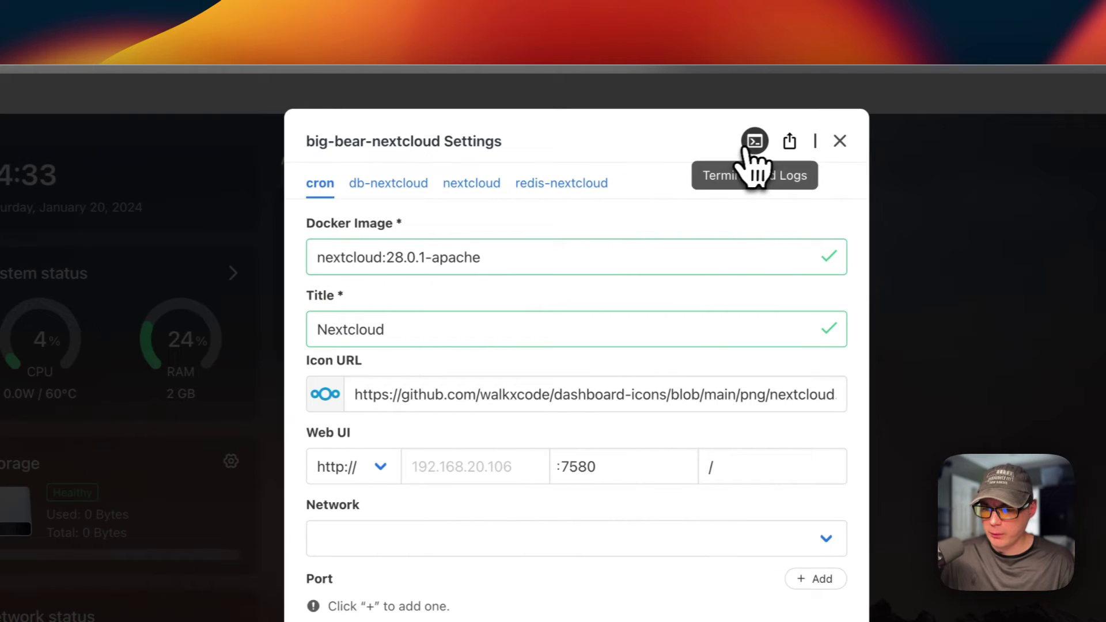
Open the cron container's terminal, list its files with ls, and view the container logs.
left_click(748, 141)
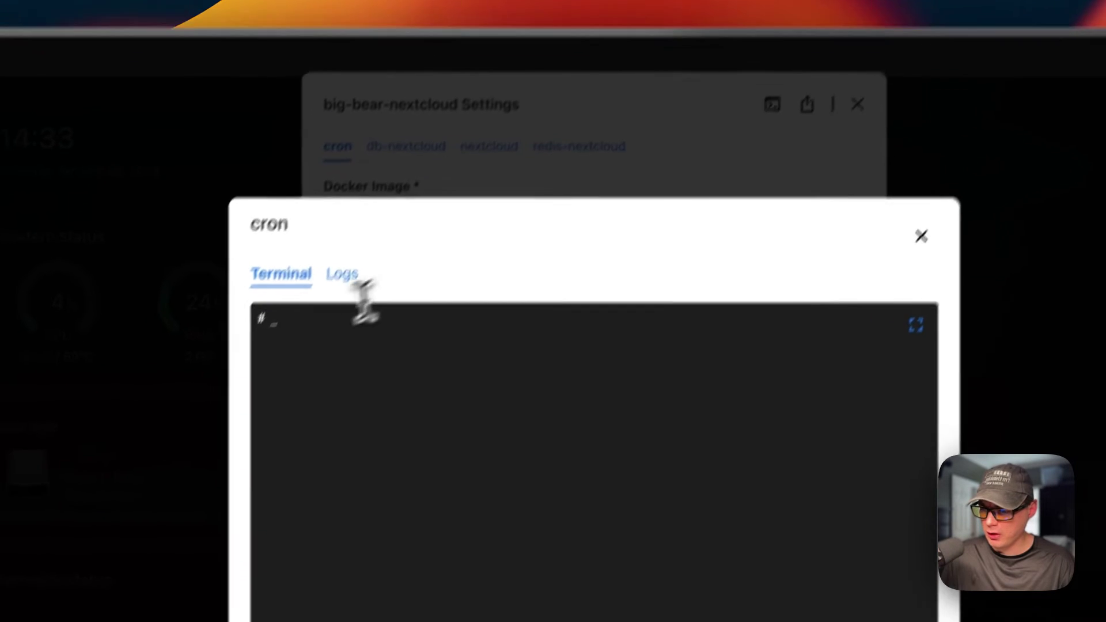
type("ls")
key("Return")
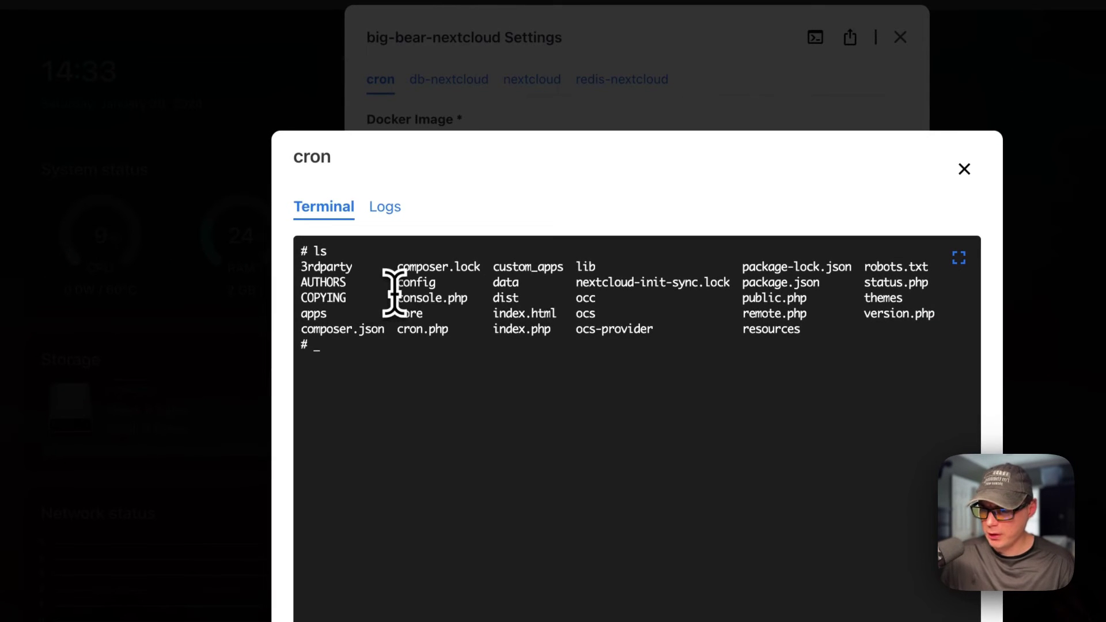
left_click(375, 207)
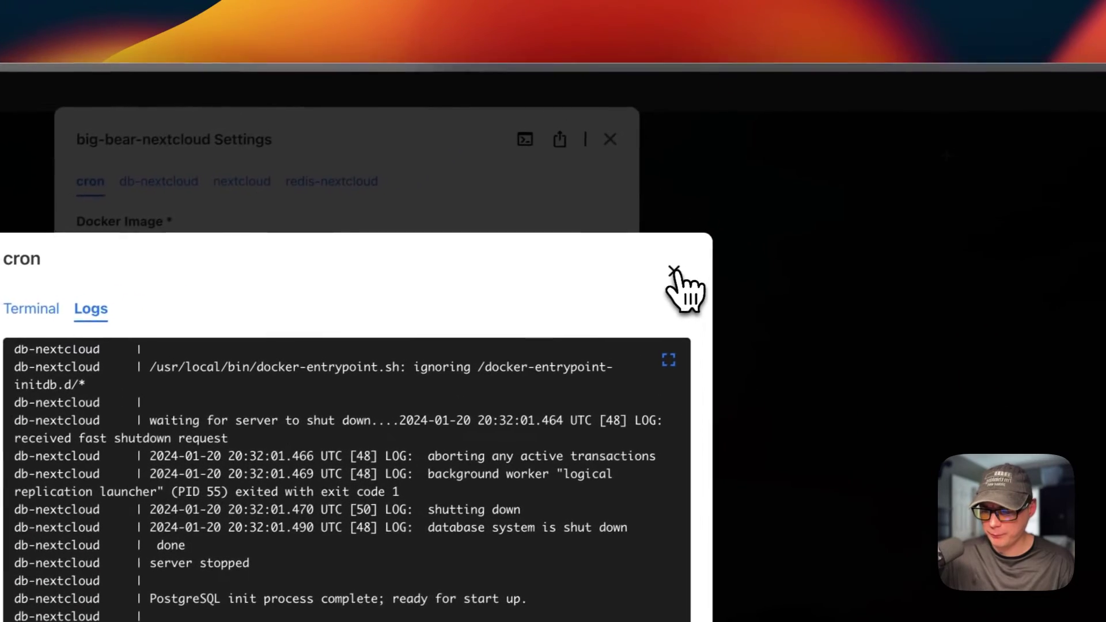
Close the cron logs and Nextcloud settings, and run a check-then-update on the Nextcloud app.
left_click(669, 273)
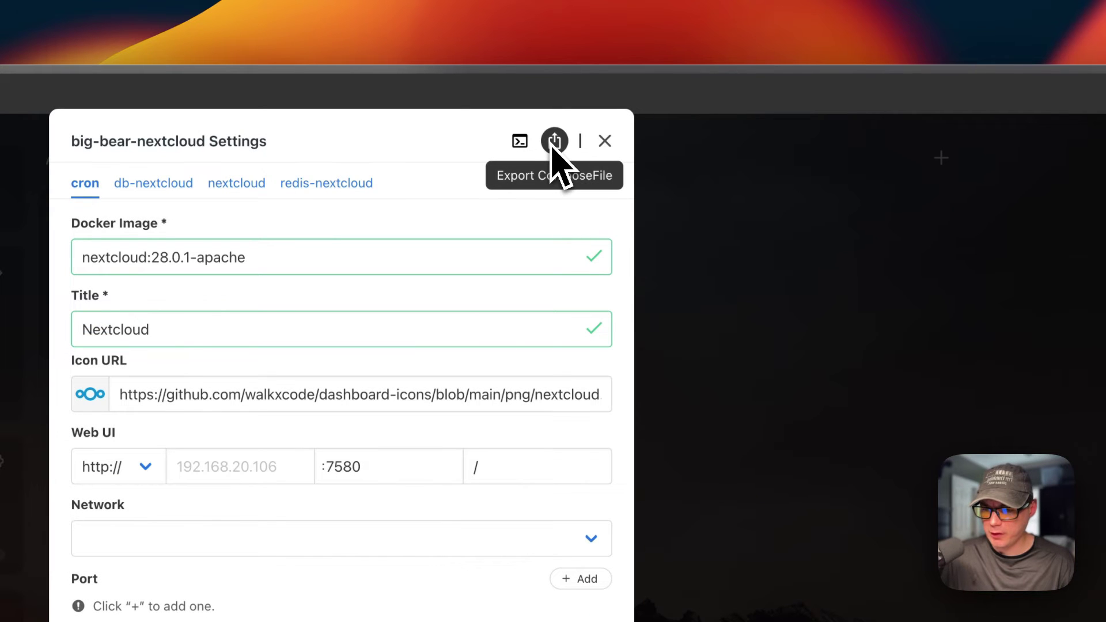
left_click(605, 142)
left_click(576, 211)
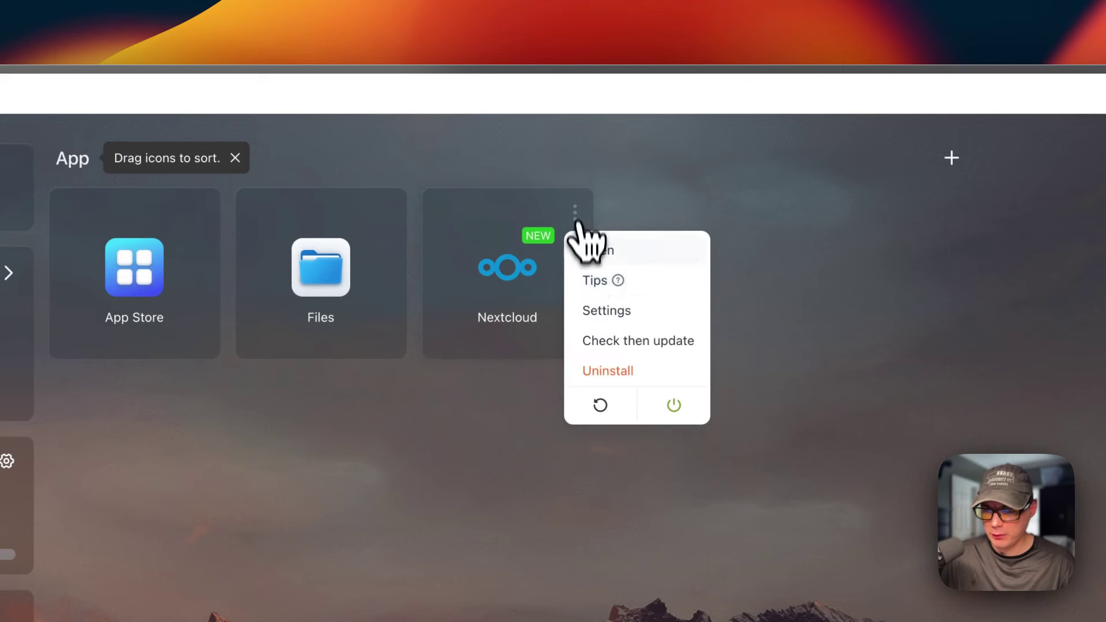
left_click(591, 344)
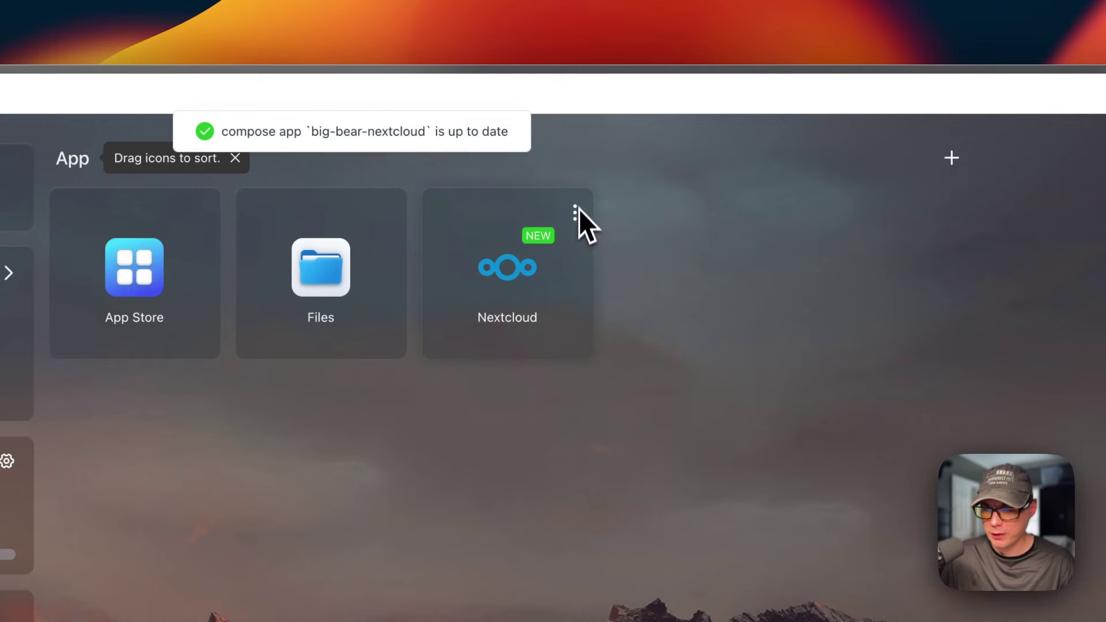
left_click(577, 211)
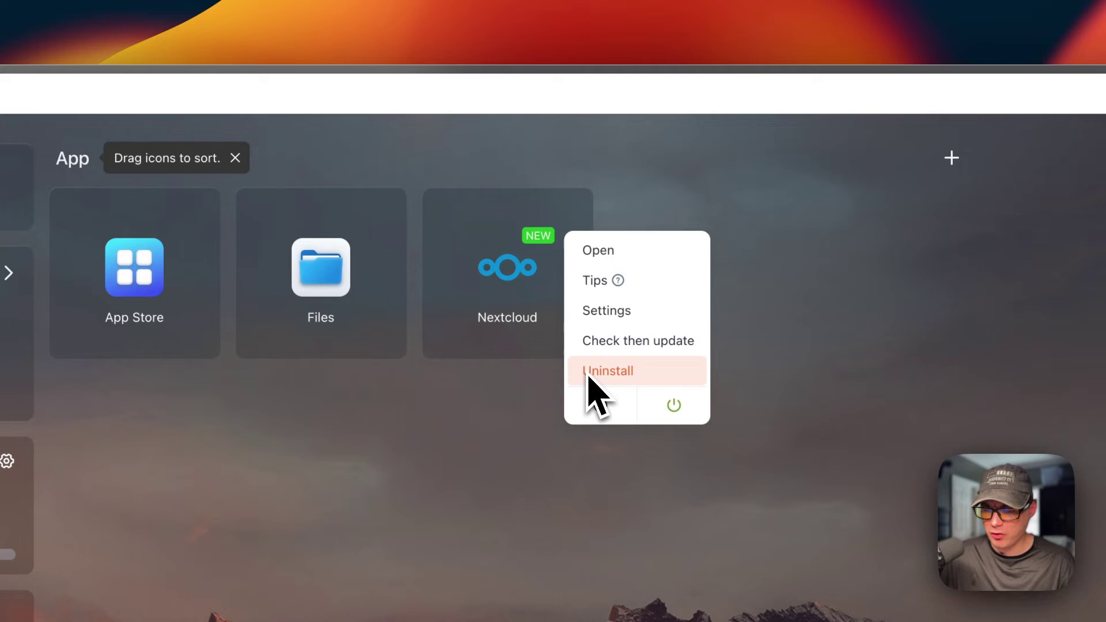
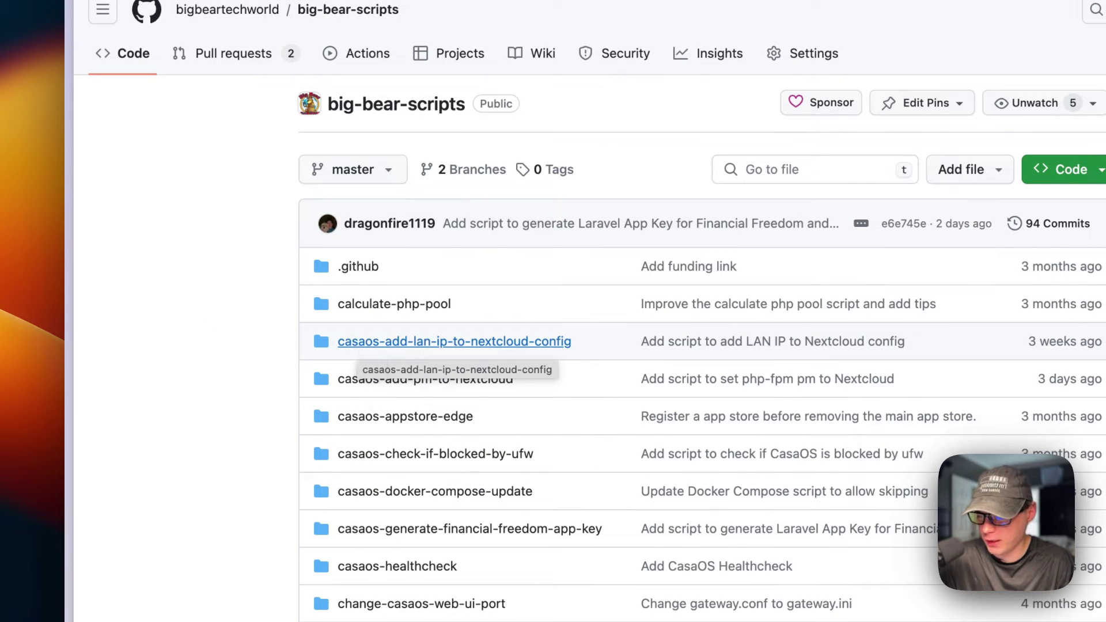
Examine run.sh in the big-bear-scripts casaos-add-lan-ip-to-nextcloud-config folder, from the LAN IP lookup and config.php backup to the casaos-cli apply command.
left_click(360, 343)
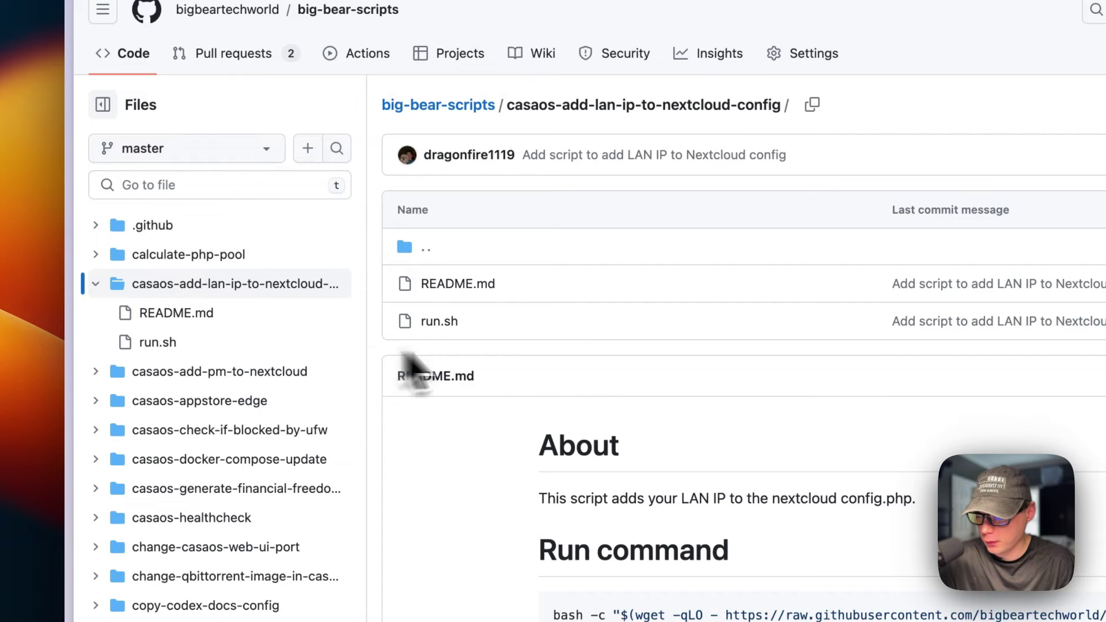
left_click(439, 322)
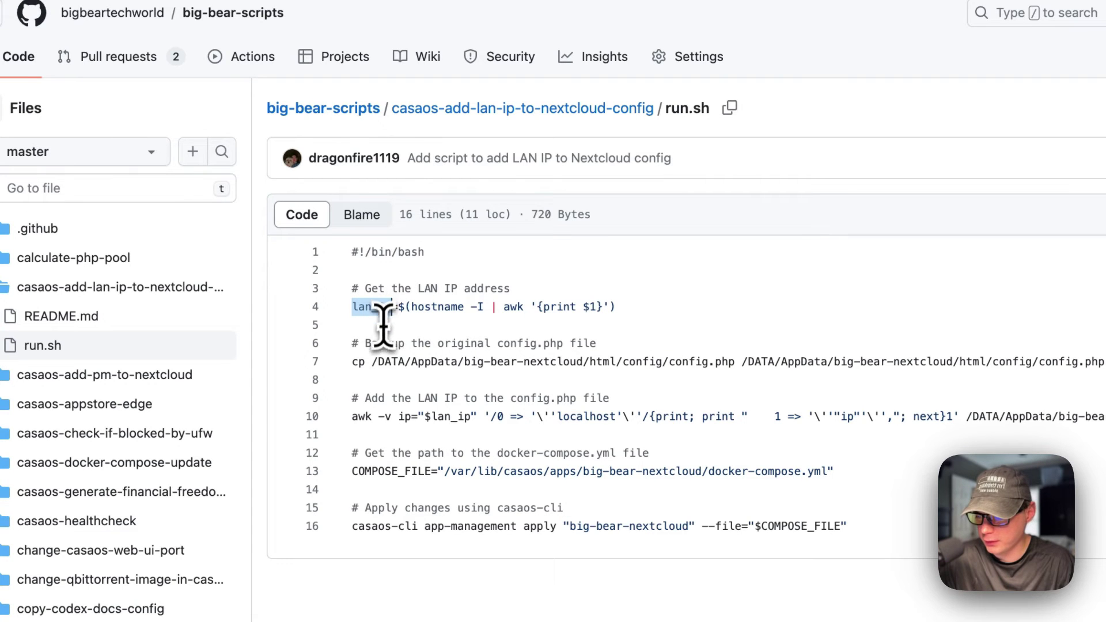
triple_click(356, 361)
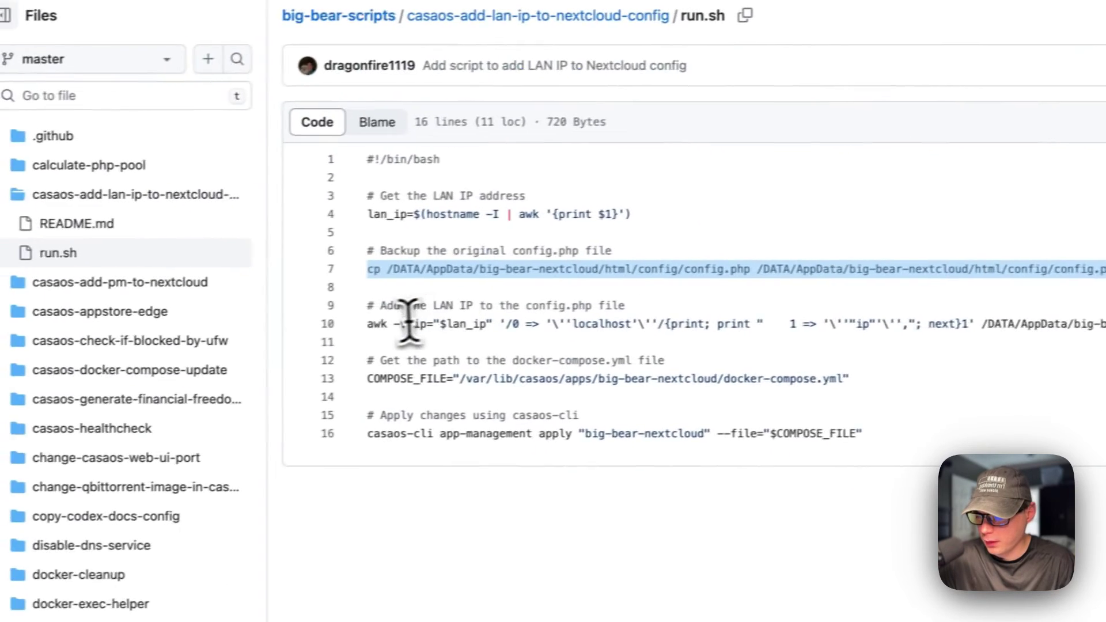
left_click_drag(366, 323, 781, 326)
left_click_drag(660, 317, 860, 325)
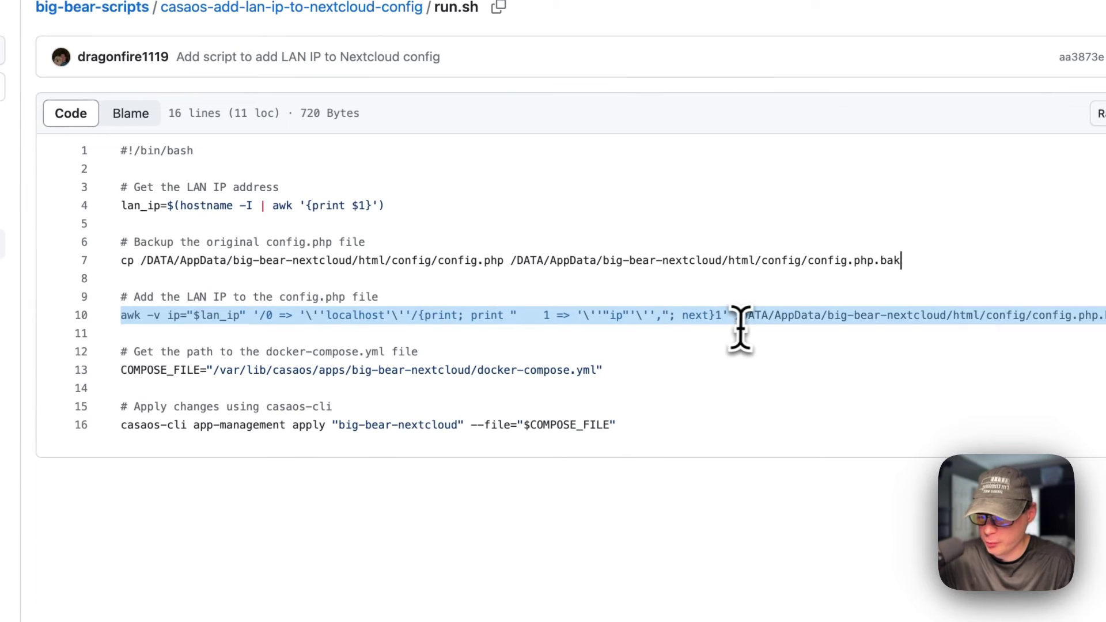
double_click(124, 205)
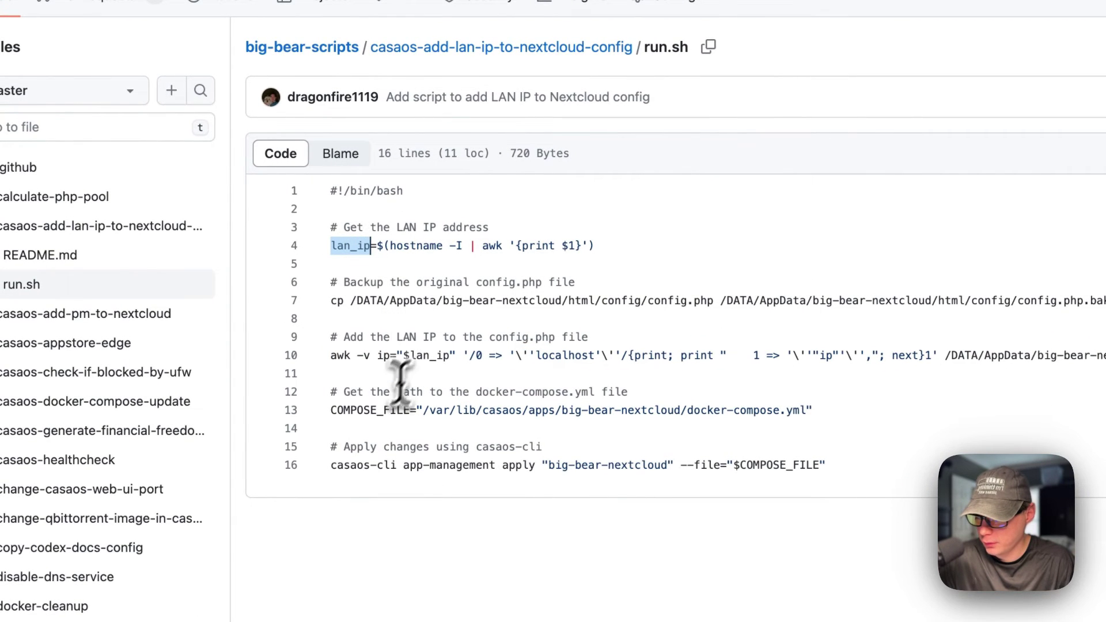
left_click_drag(337, 410, 815, 410)
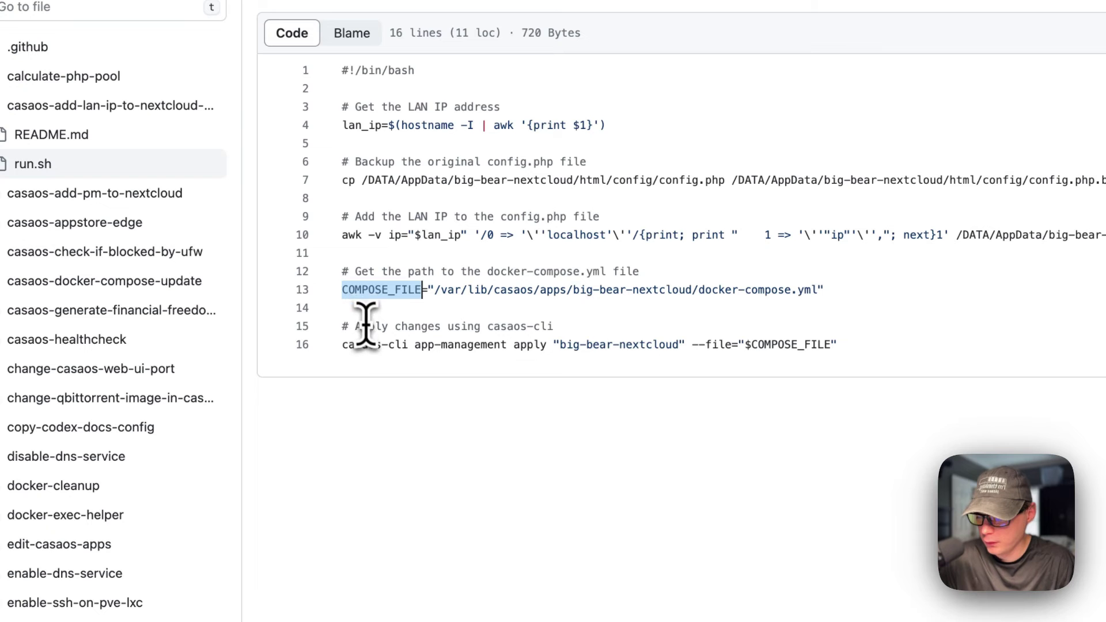
left_click_drag(344, 345, 841, 346)
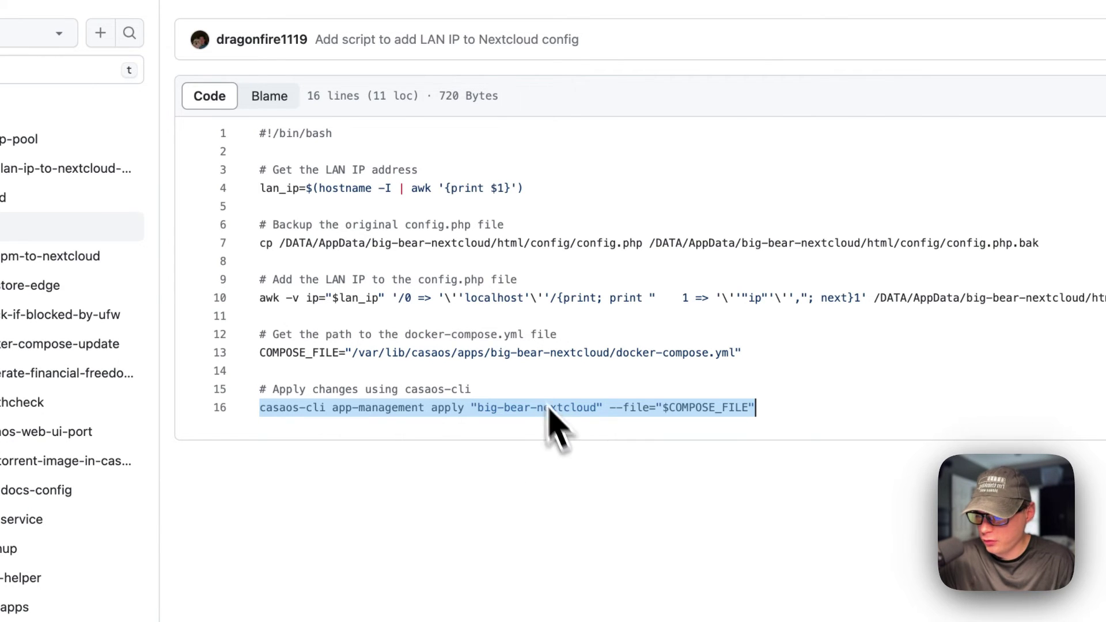
Copy the run command from the casaos-add-lan-ip-to-nextcloud-config README and execute it in the CasaOS server's root terminal.
left_click(435, 198)
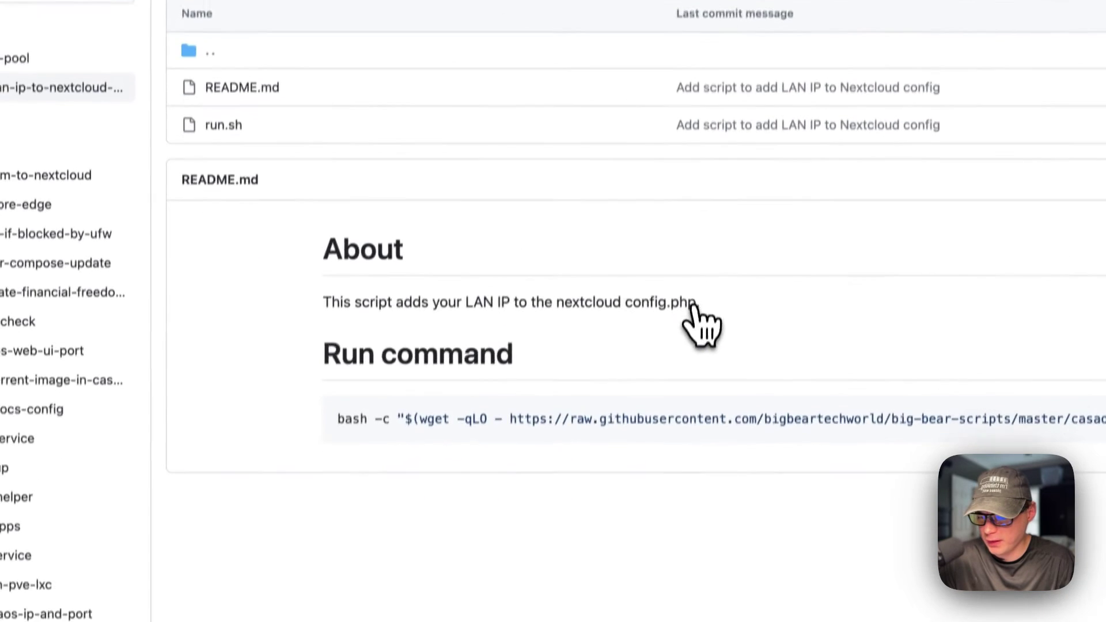
left_click(988, 340)
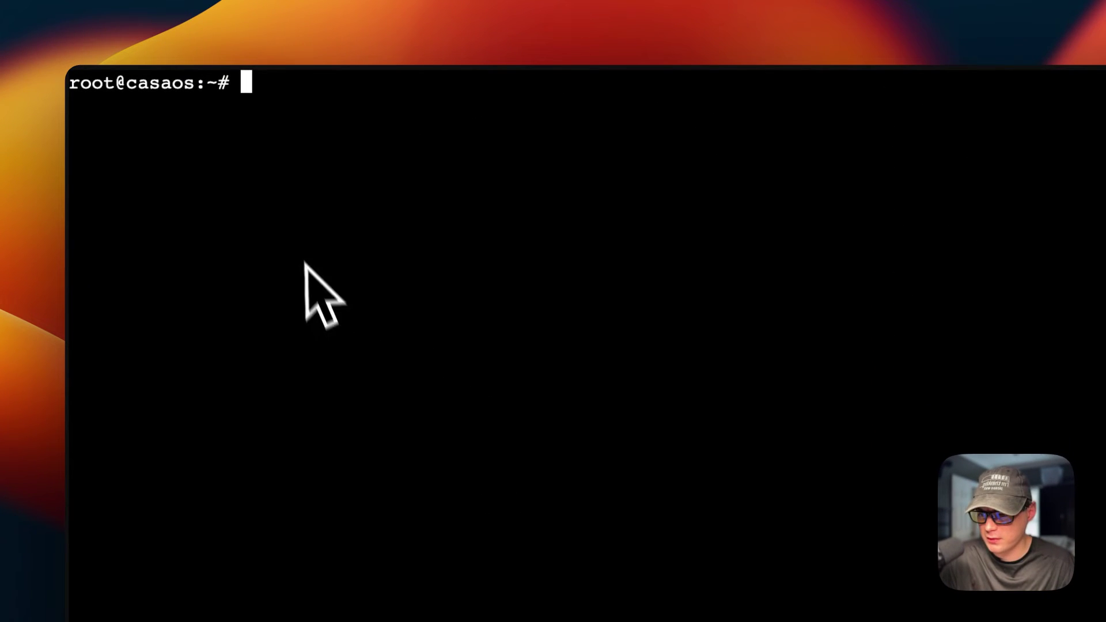
key("super+v")
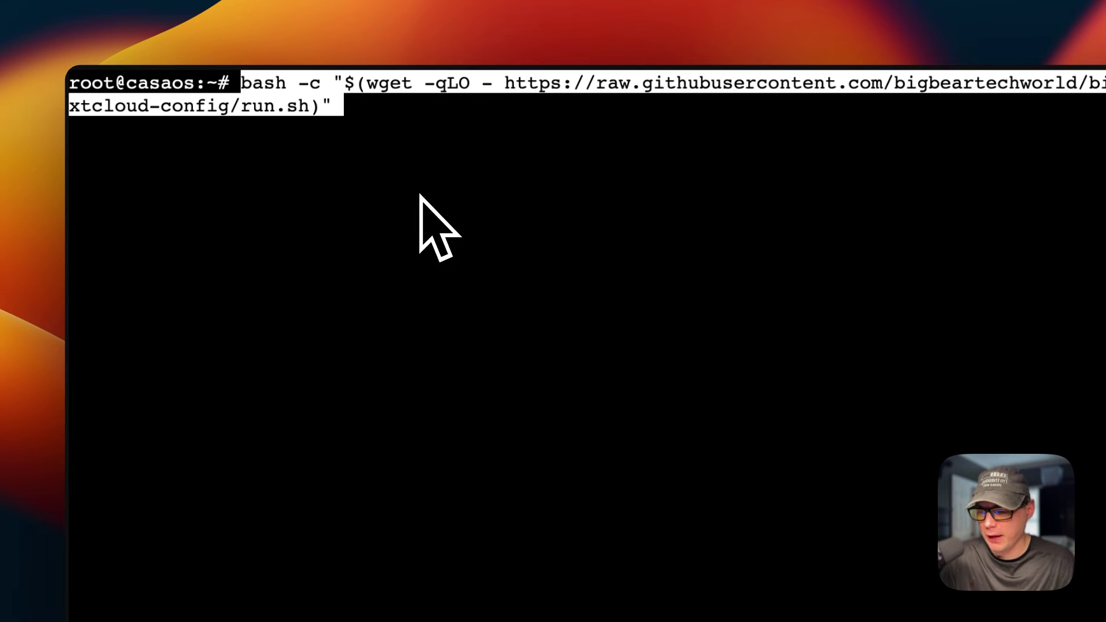
key("Return")
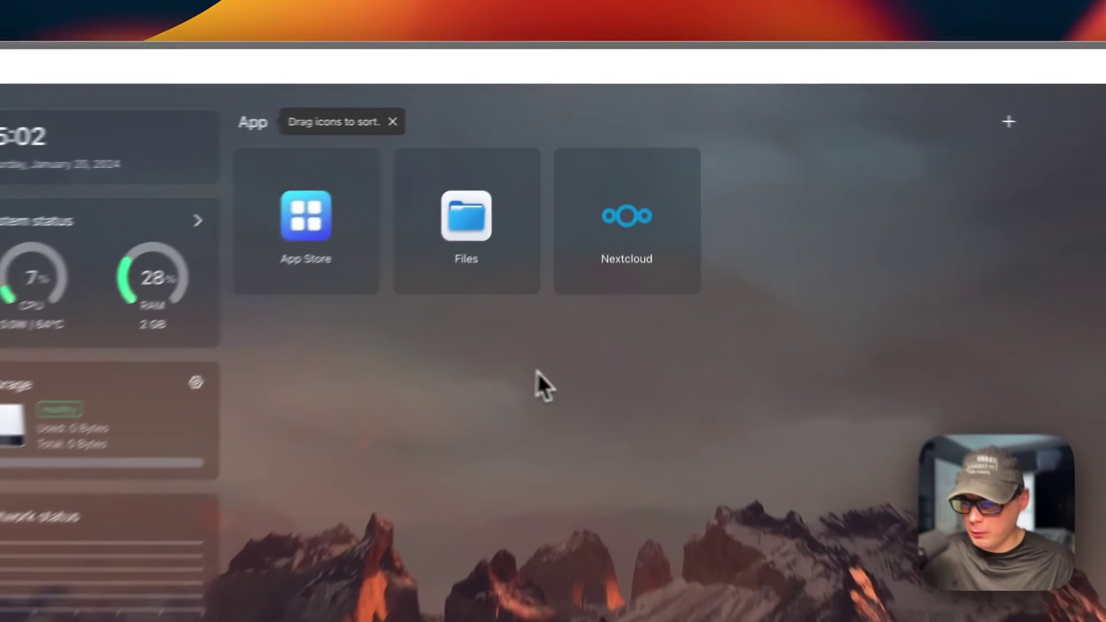
Look up the NEXTCLOUD_ADMIN_PASSWORD and NEXTCLOUD_ADMIN_USER variables of the nextcloud service in the app's settings, and close the settings.
mouse_move(619, 209)
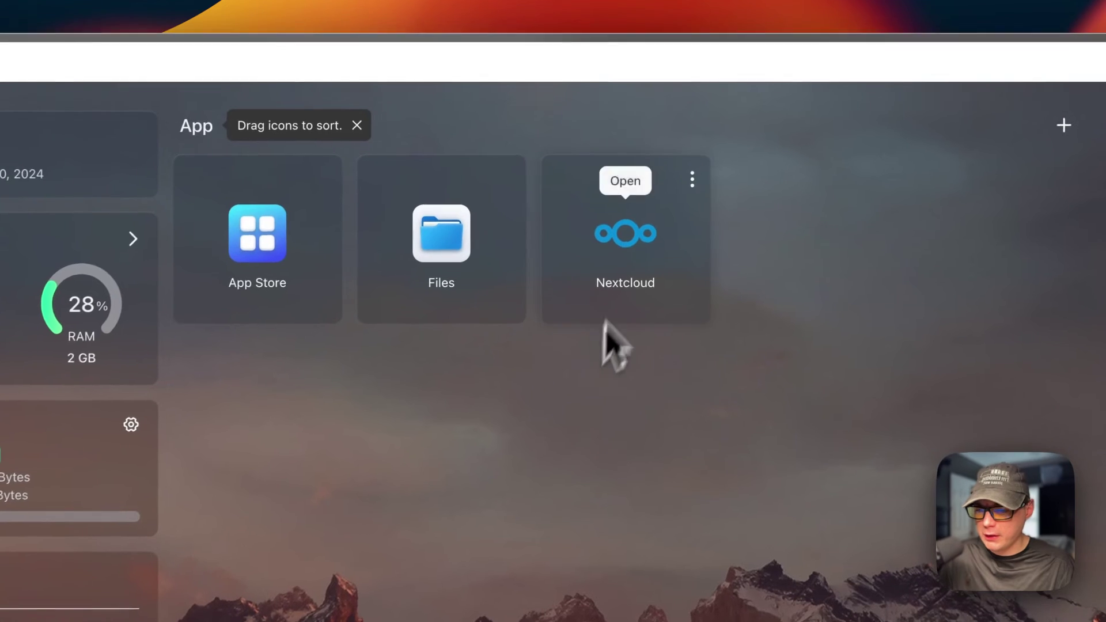
left_click(693, 179)
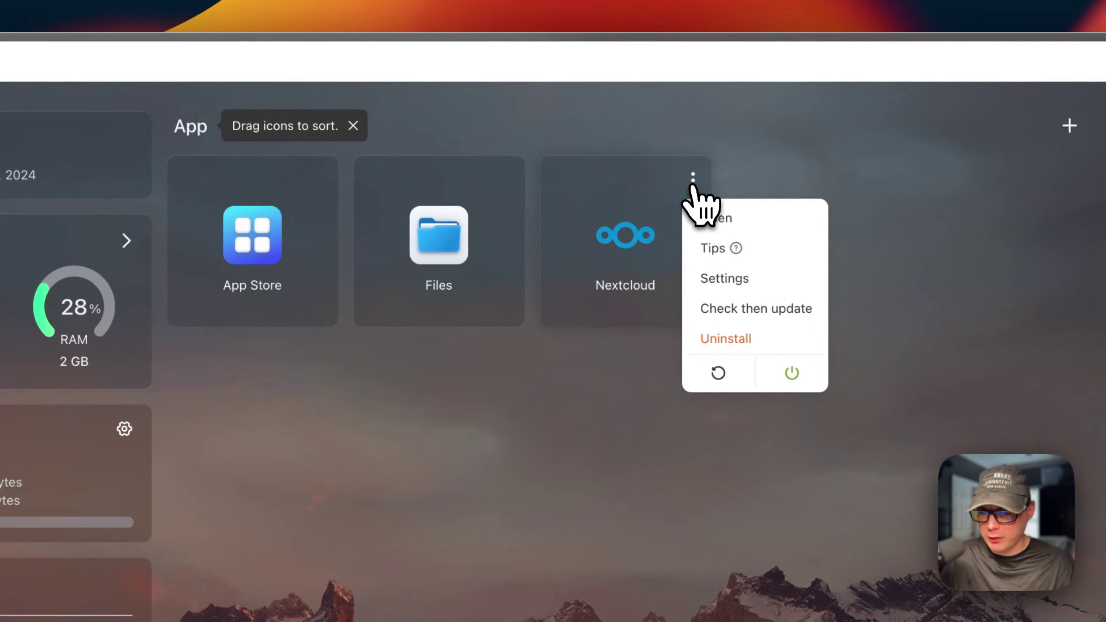
left_click(716, 276)
scroll(541, 472, "down", 5)
scroll(547, 470, "up", 5)
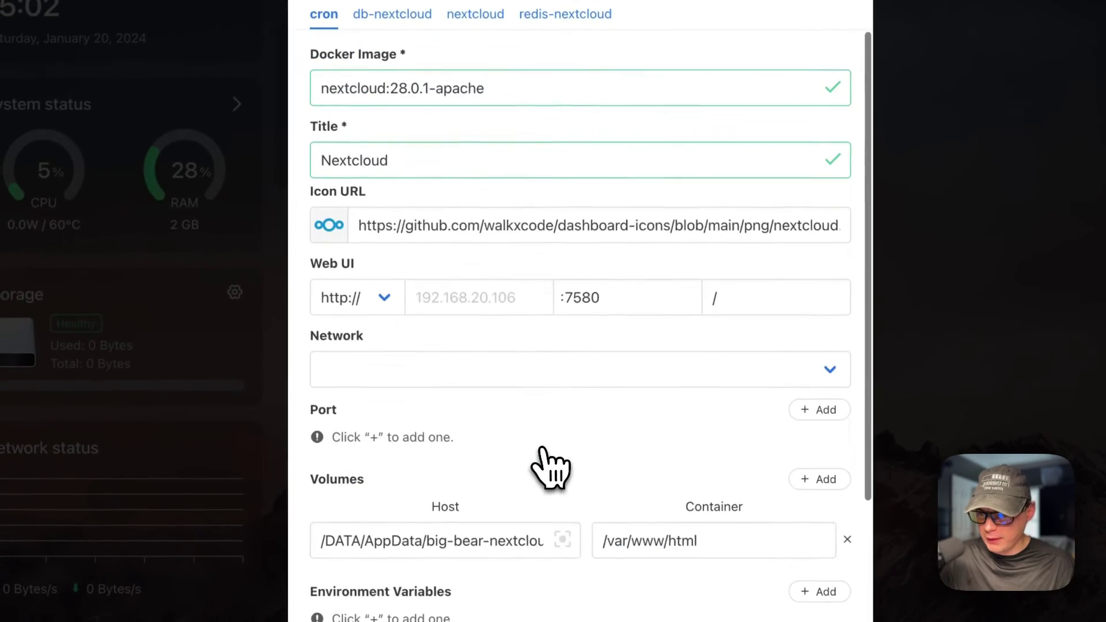
left_click(475, 14)
scroll(489, 300, "down", 5)
scroll(583, 446, "down", 1)
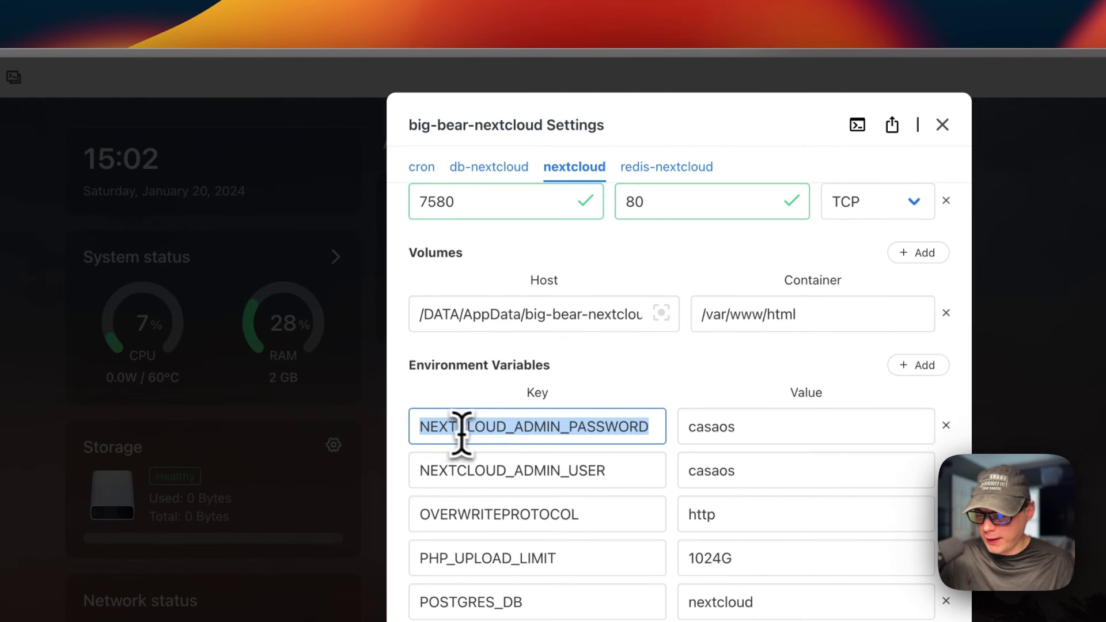
double_click(477, 470)
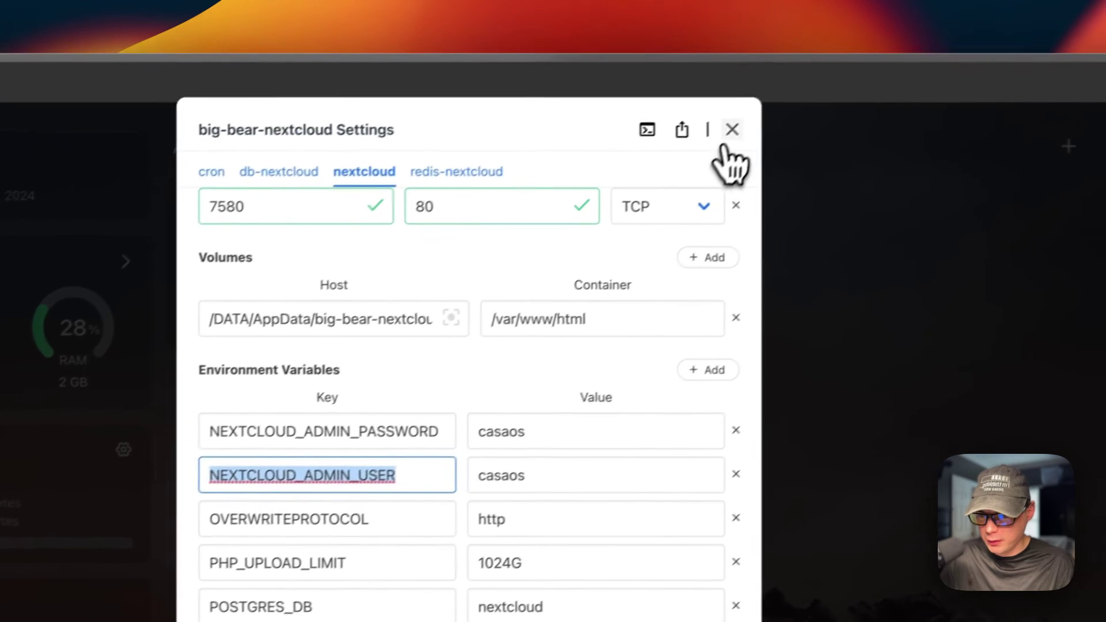
left_click(829, 81)
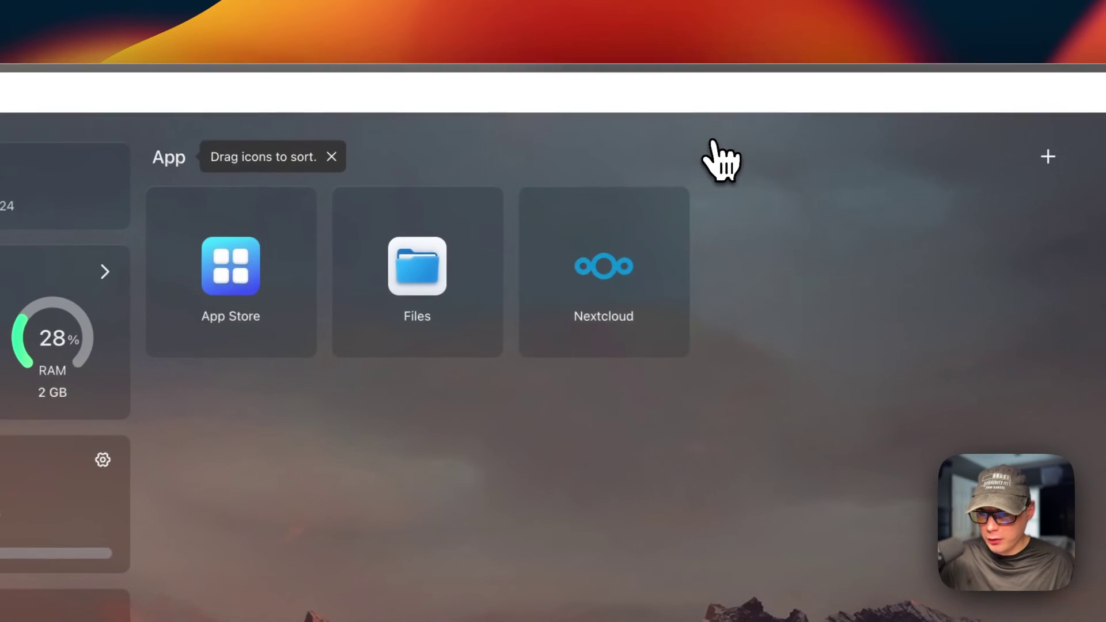
Open Nextcloud from CasaOS, log in with the admin account name and password, save the login, and dismiss the welcome introduction.
left_click(602, 275)
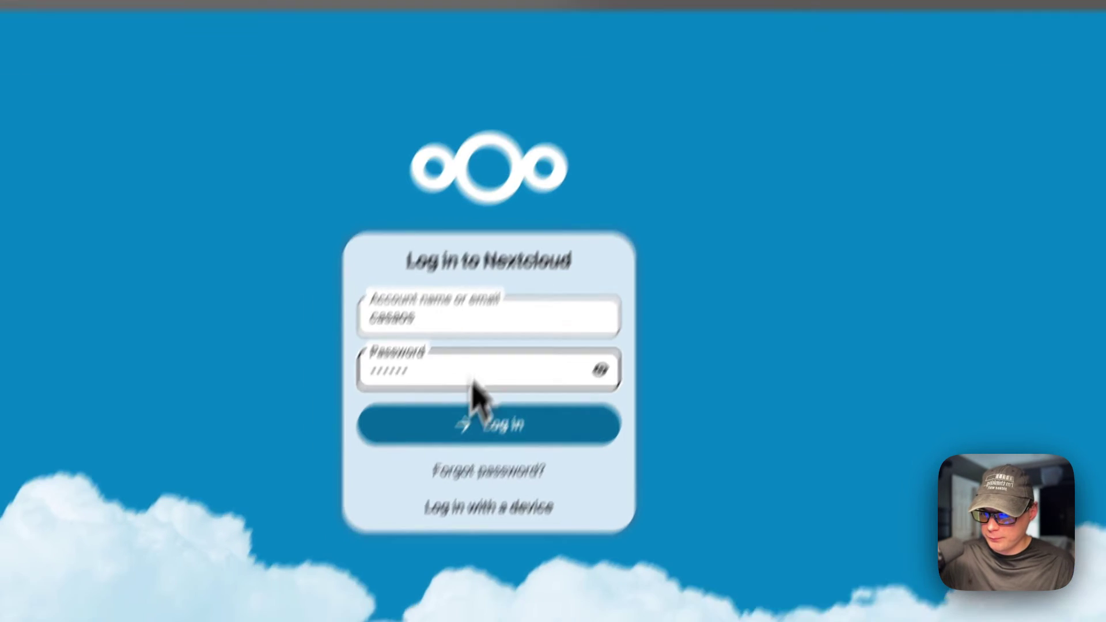
left_click(429, 487)
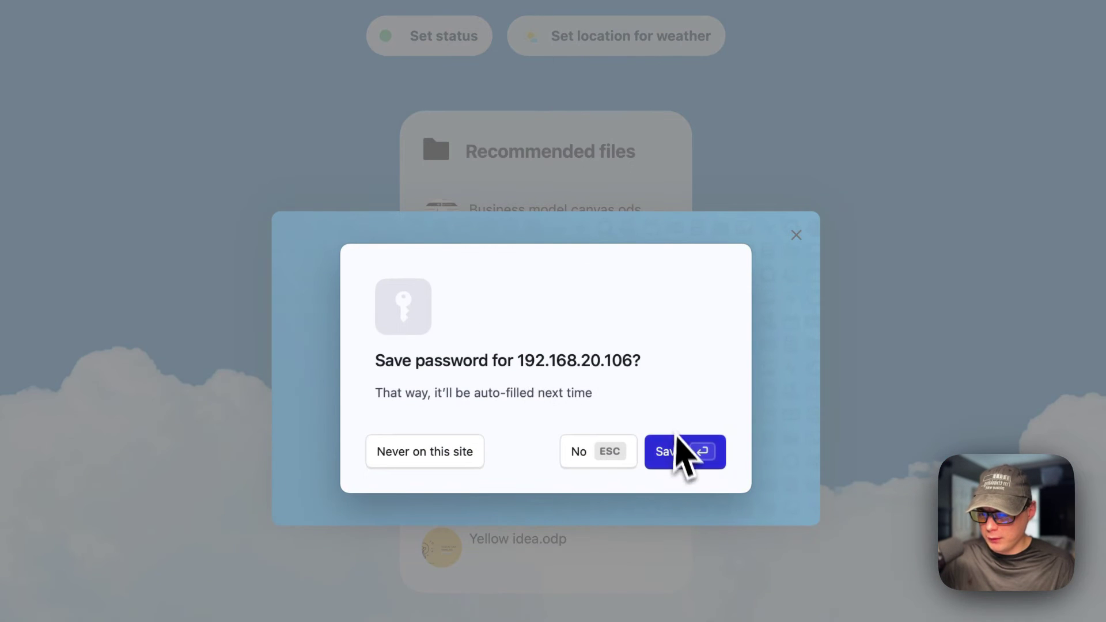
left_click(683, 455)
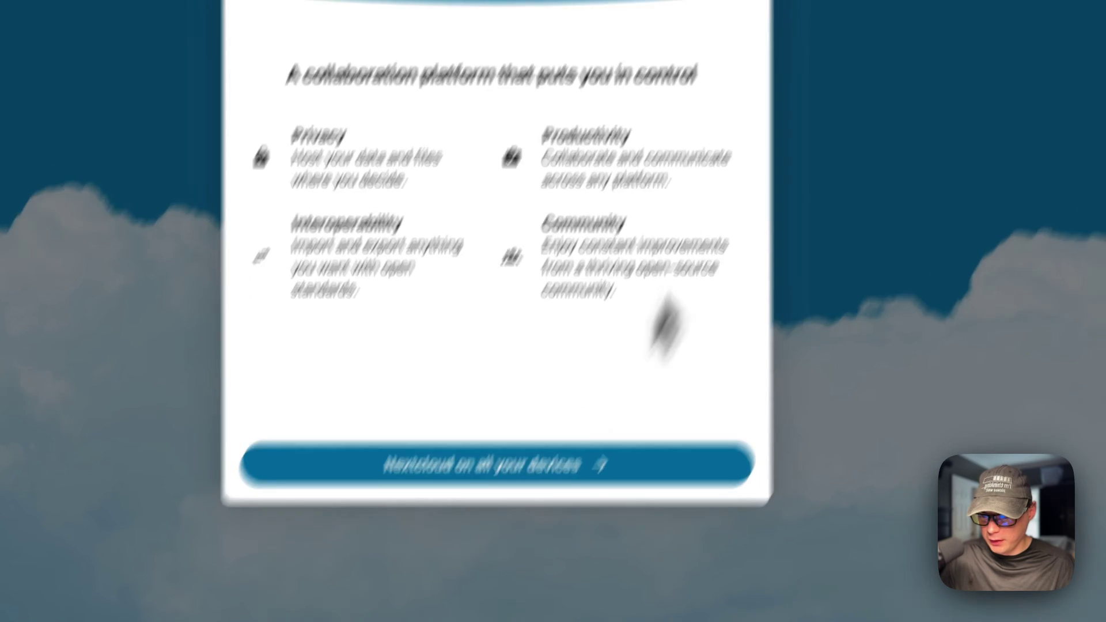
left_click(648, 163)
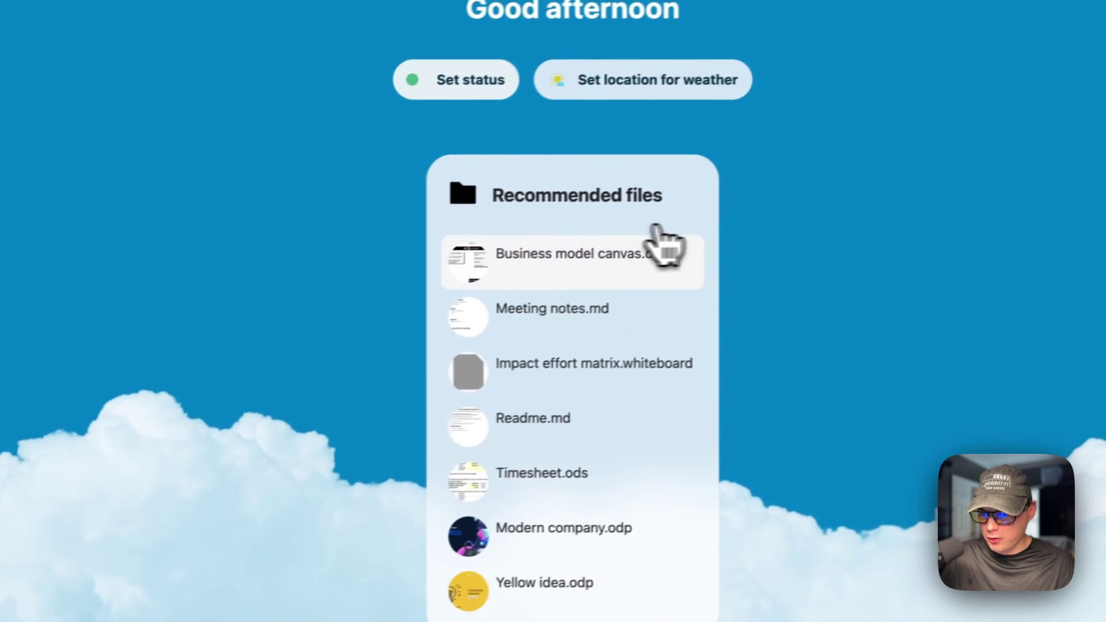
Open Business model canvas.ods from the recommended files, browse the Templates folder, and close the file's details.
left_click(404, 306)
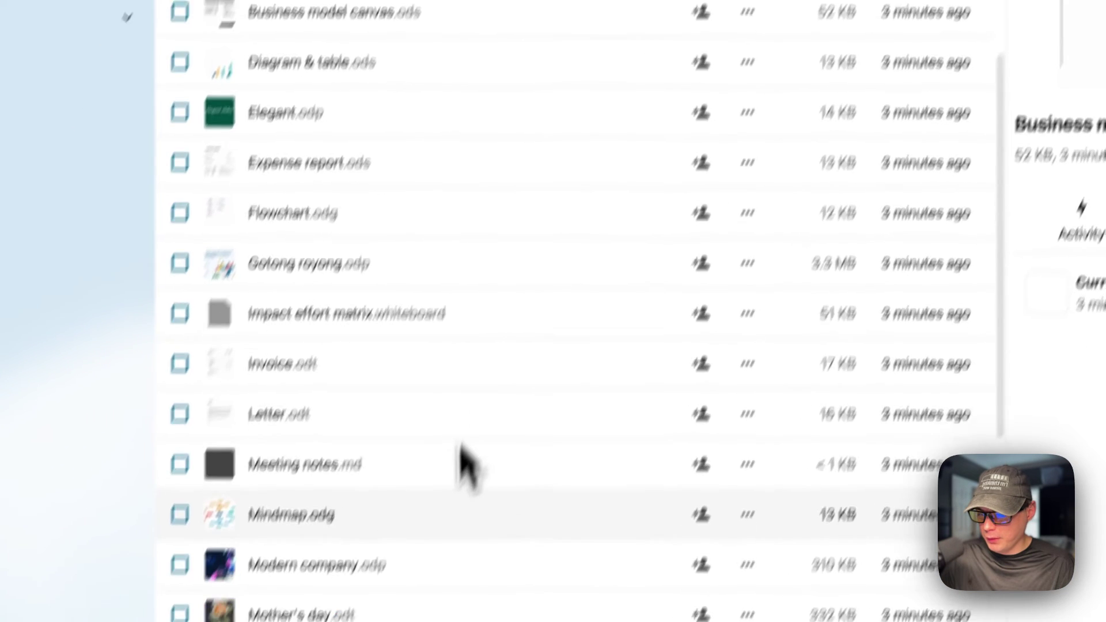
scroll(507, 276, "up", 5)
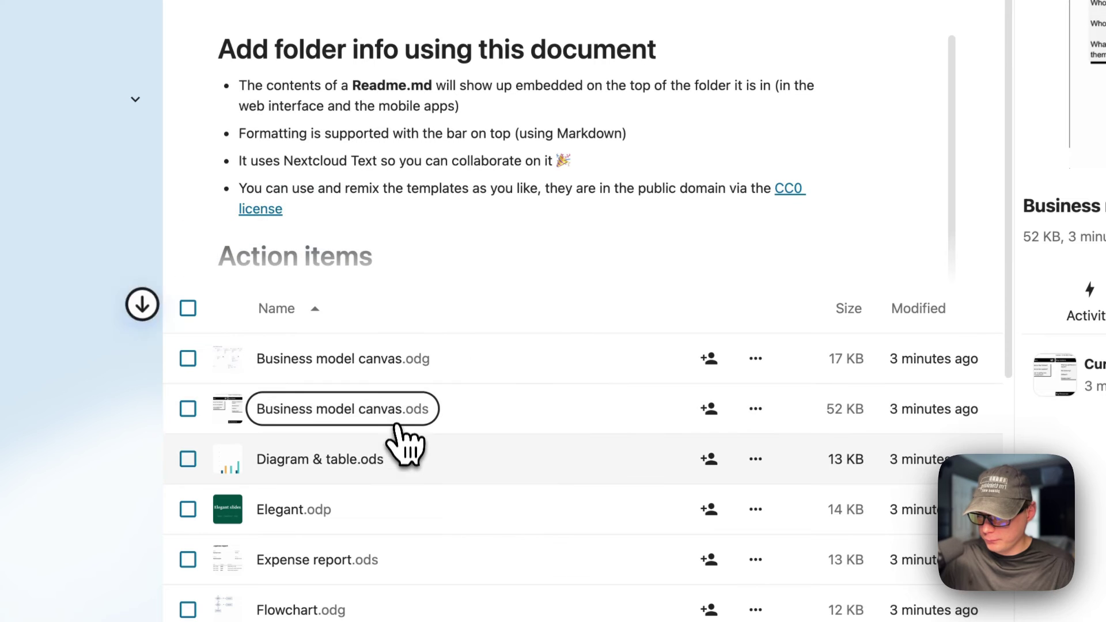
scroll(403, 449, "down", 5)
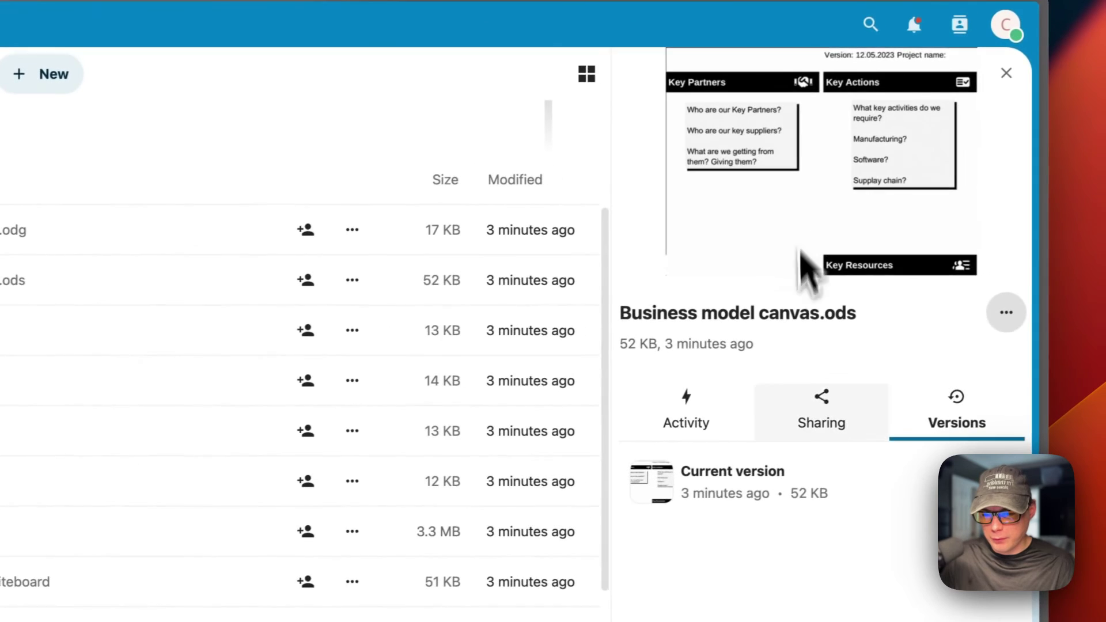
left_click(1000, 126)
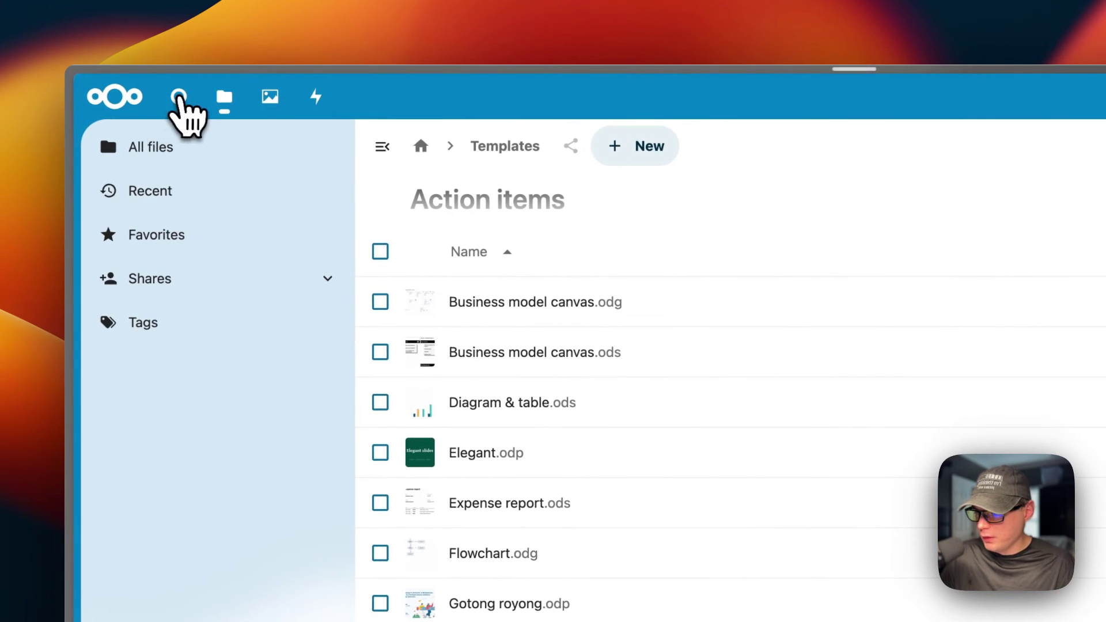
Tour the Nextcloud dashboard, Files and Photos apps, previewing Nextcloud.png along the way.
left_click(179, 96)
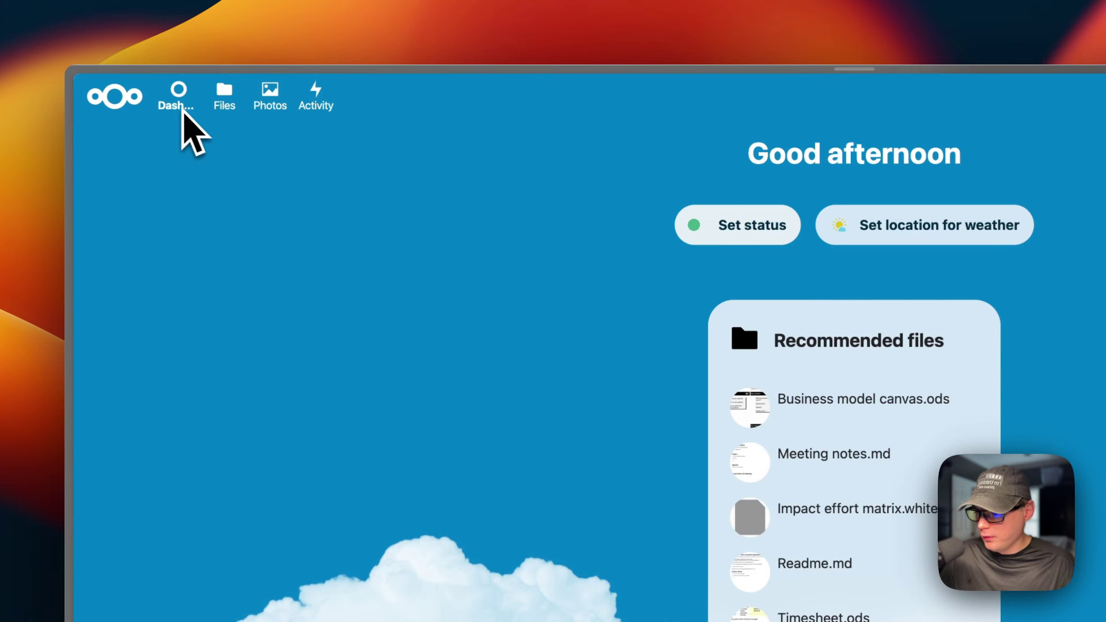
left_click(242, 97)
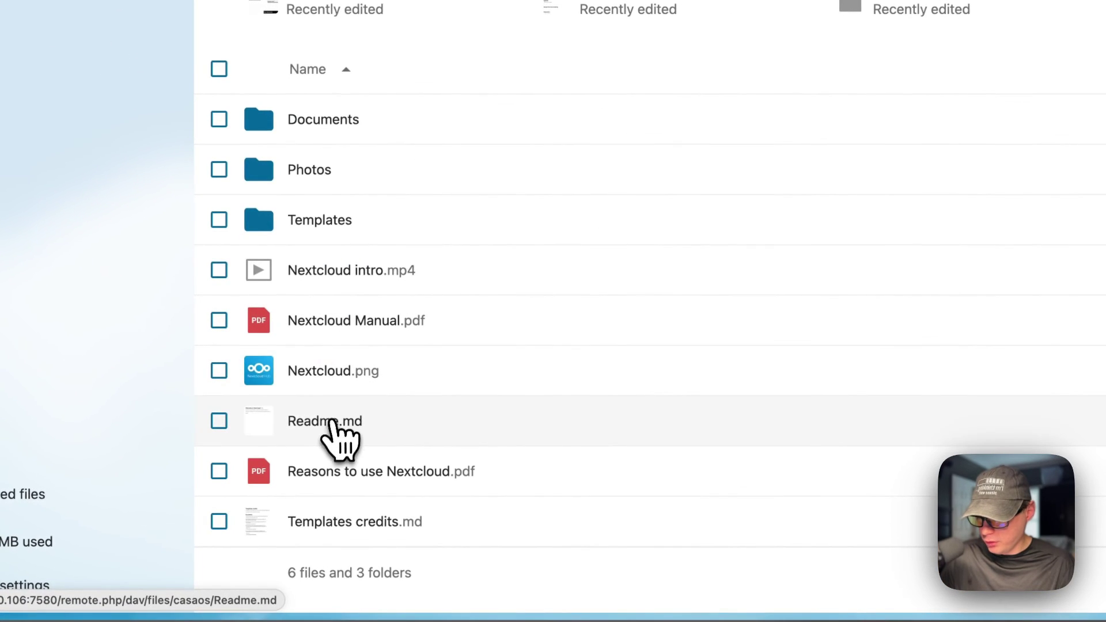
left_click(333, 393)
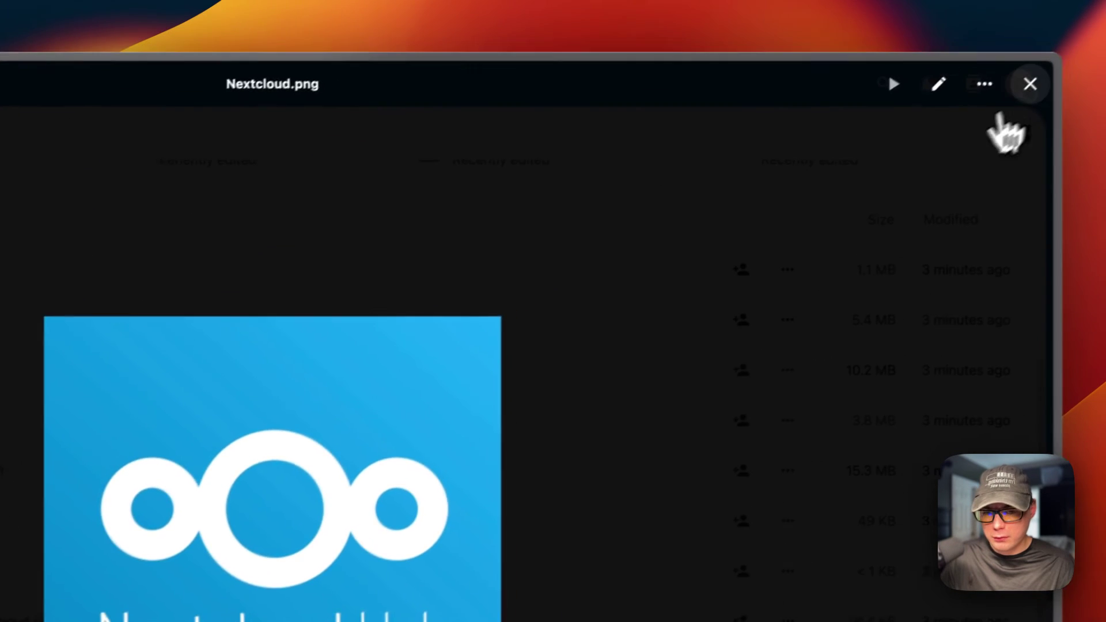
left_click(1029, 81)
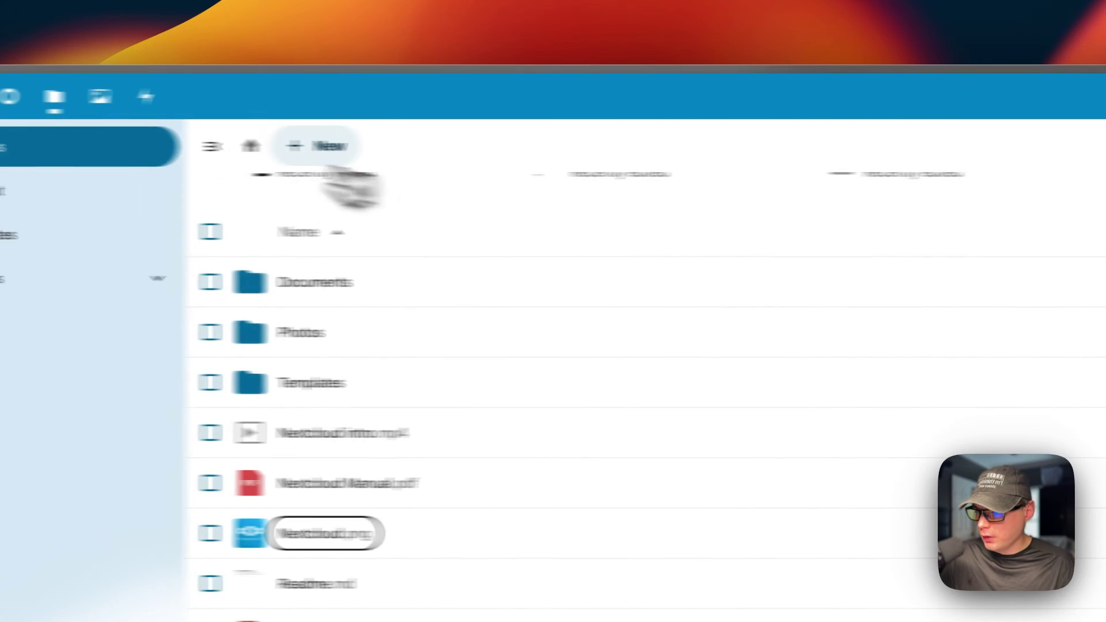
left_click(256, 98)
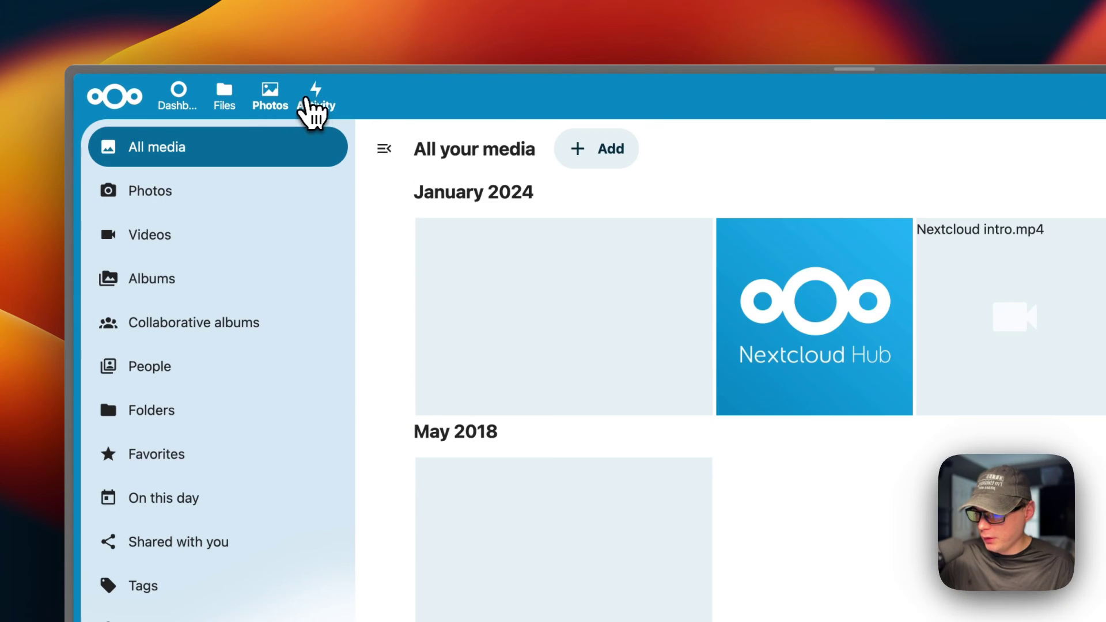
View the Activity app, return to Photos, preview the media from the group photo through Frog.jpg, and close the preview.
left_click(314, 99)
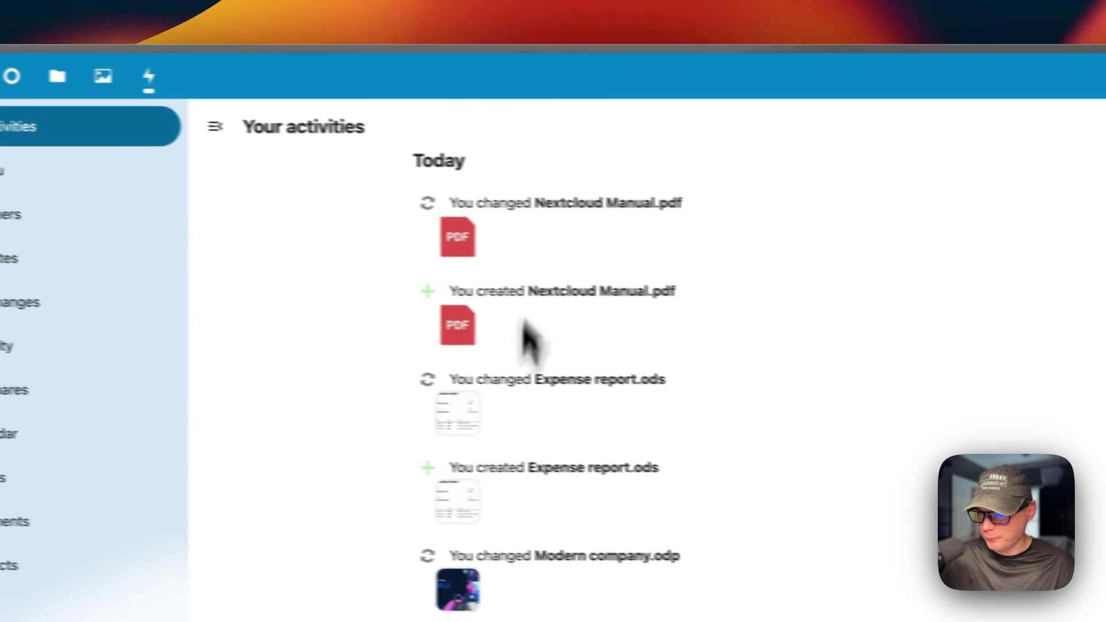
left_click(266, 89)
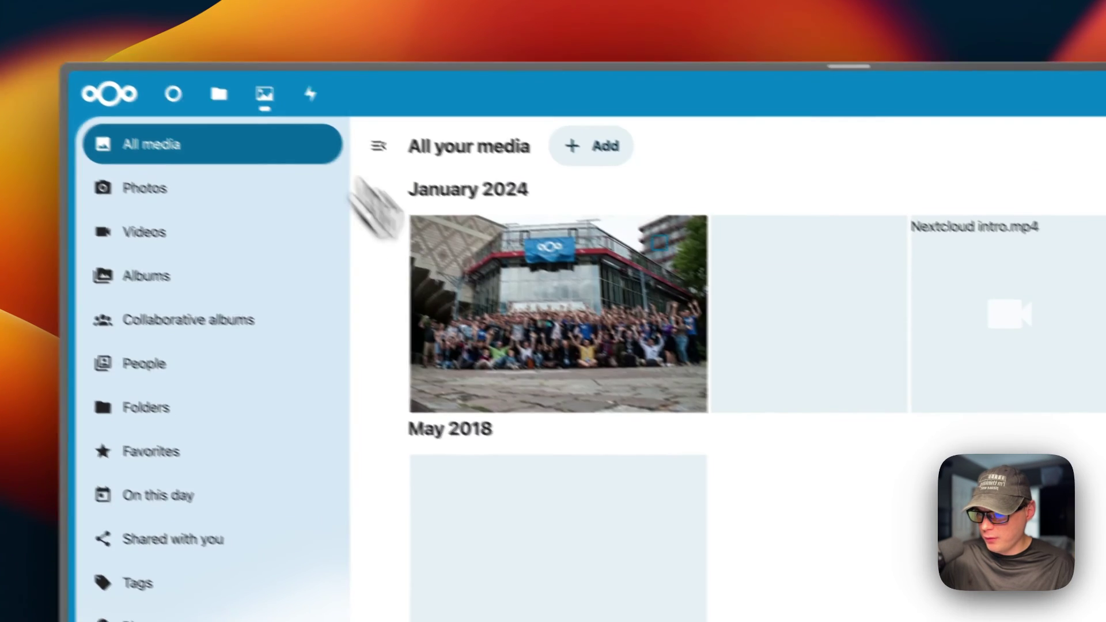
left_click(490, 268)
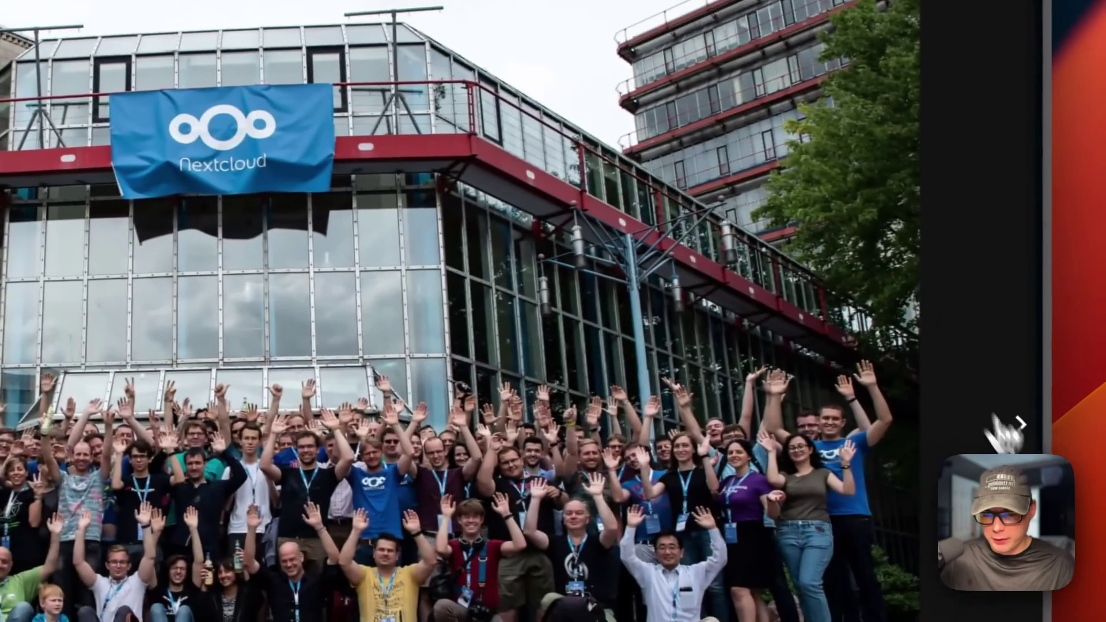
left_click(997, 417)
left_click(996, 417)
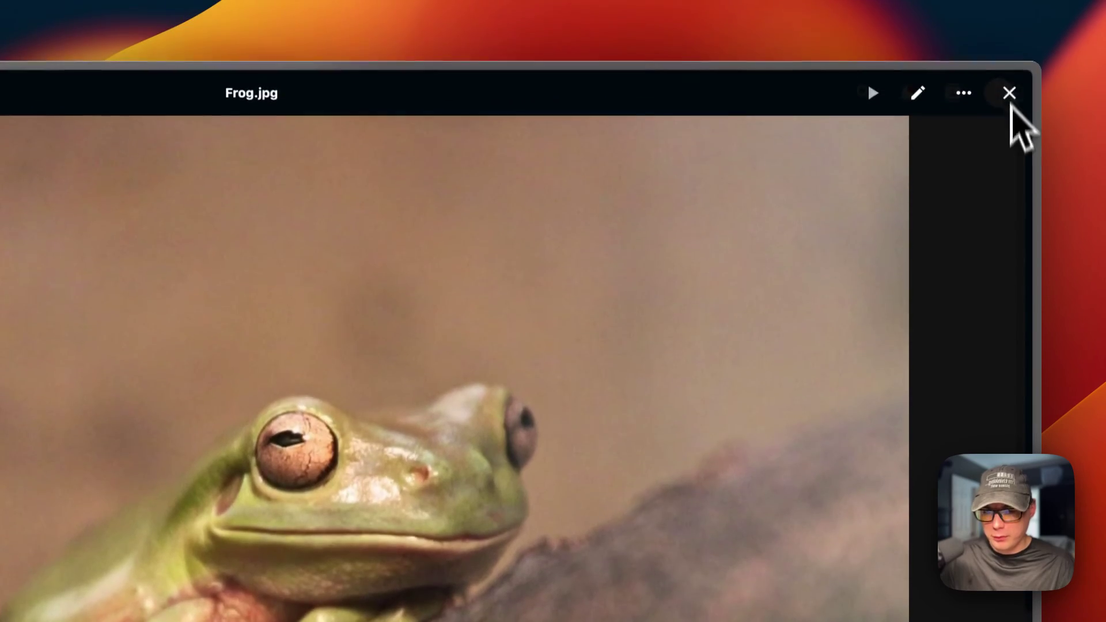
left_click(1008, 93)
Browse the Photos, Videos, Albums, Collaborative albums and People sections, and open the Recognize app's details page.
left_click(190, 193)
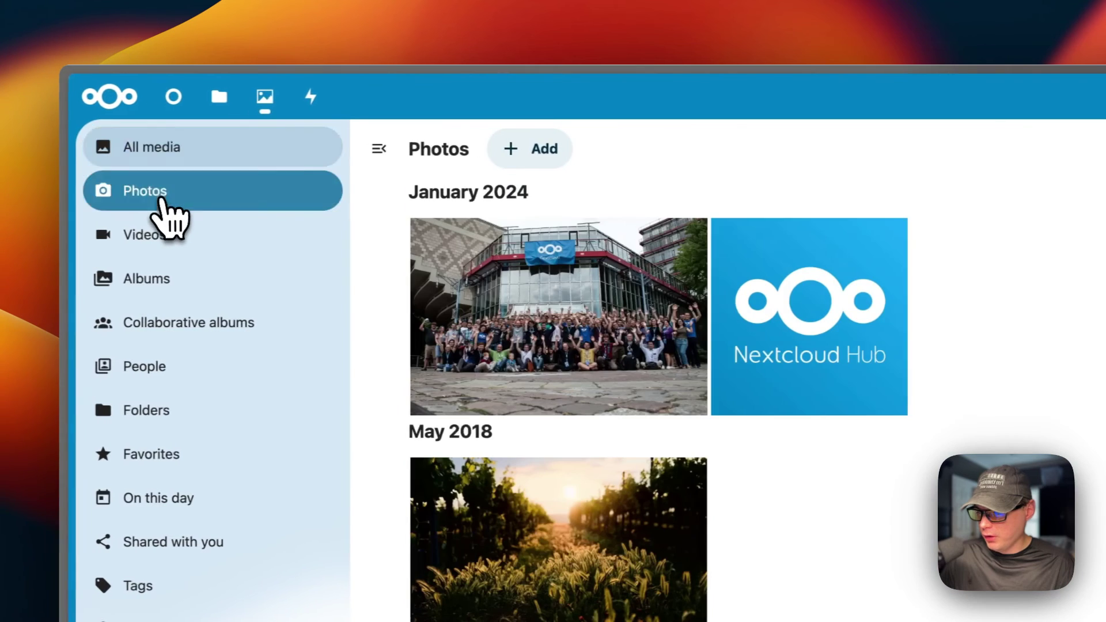
left_click(171, 242)
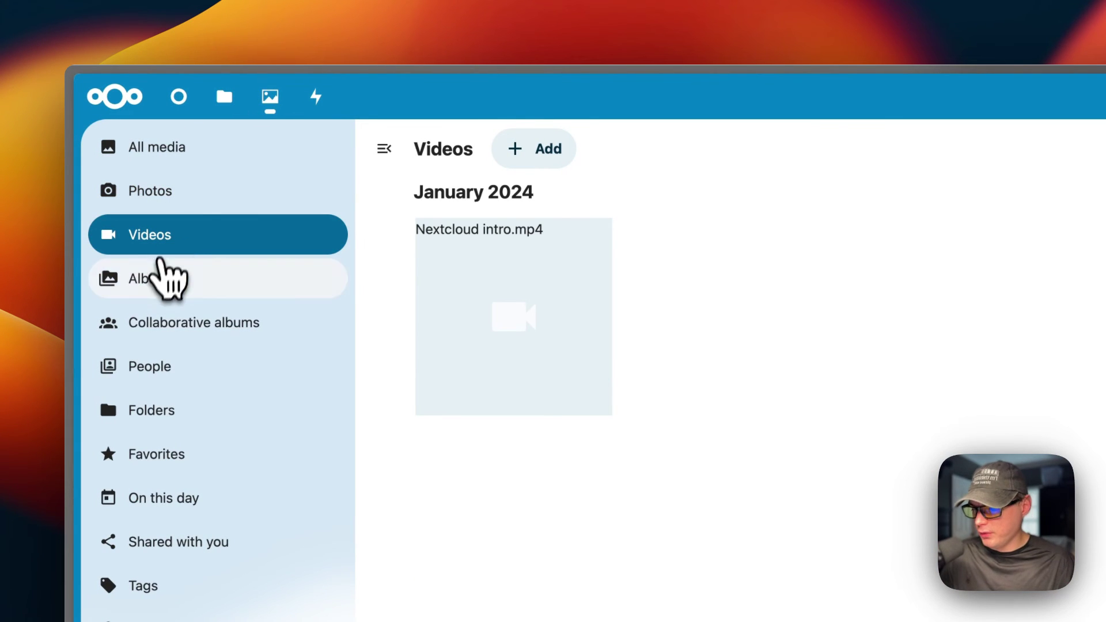
left_click(163, 300)
left_click(164, 342)
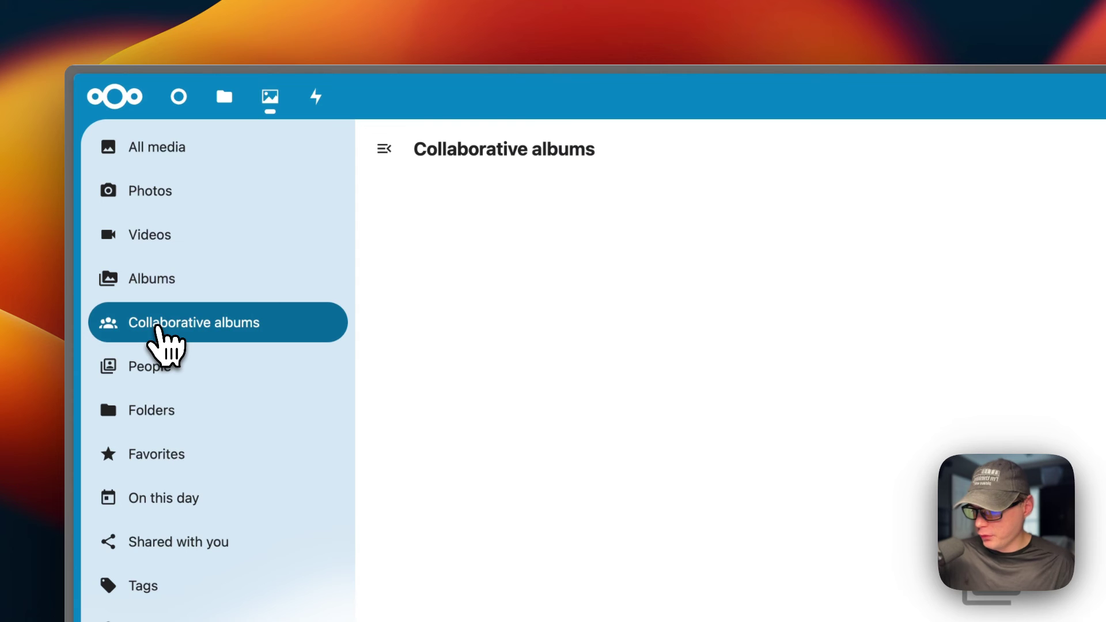
left_click(159, 375)
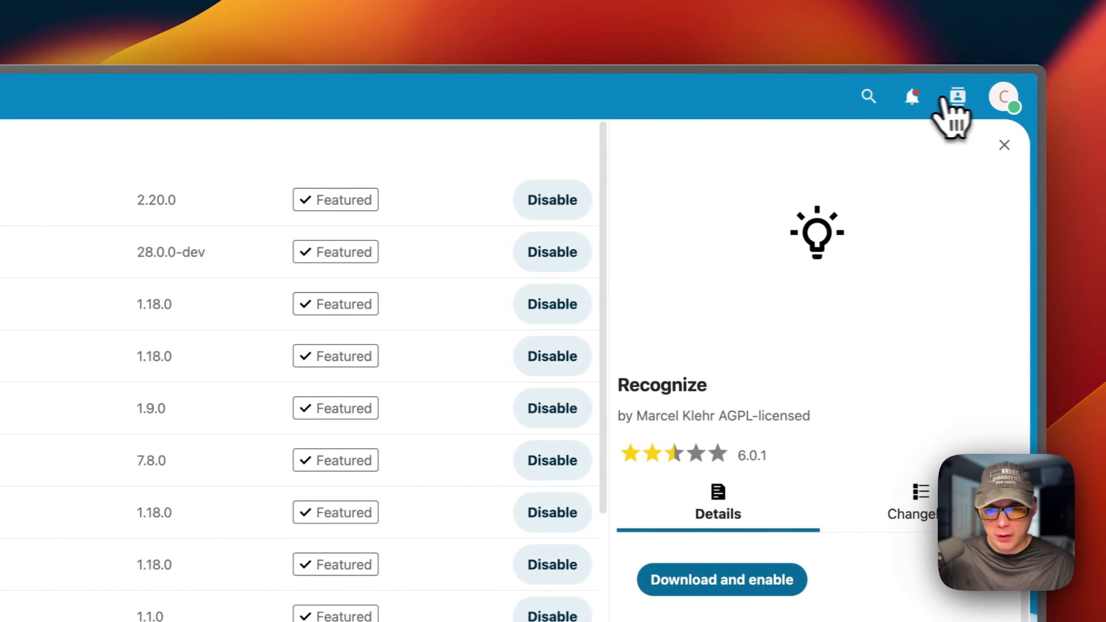
Show the unified search and close it, and look at the notifications and the contacts search.
left_click(868, 98)
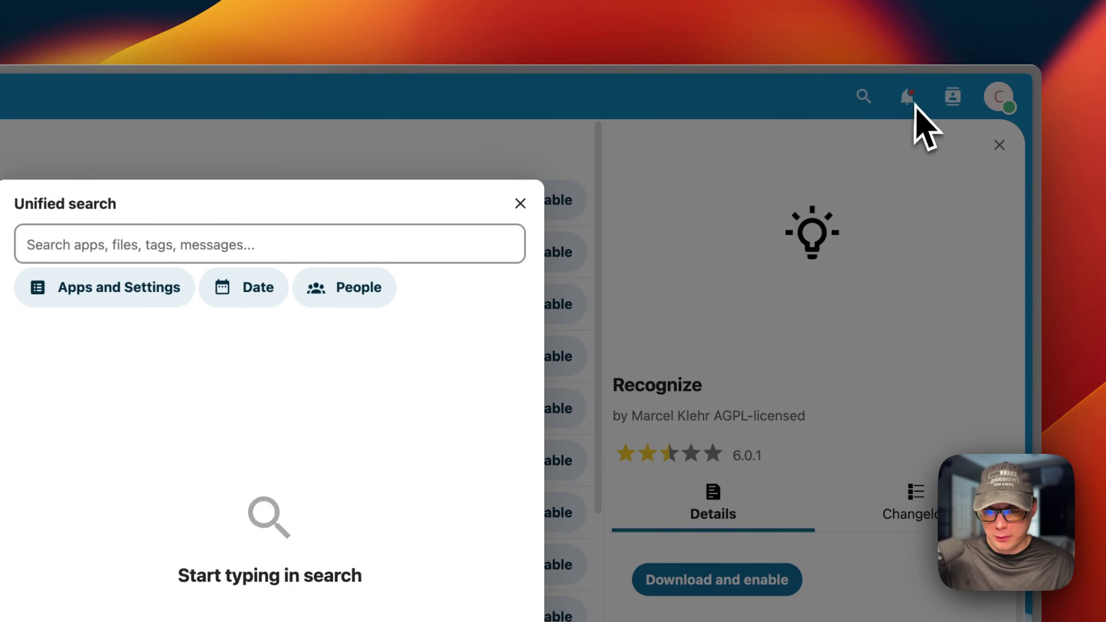
left_click(558, 208)
left_click(905, 101)
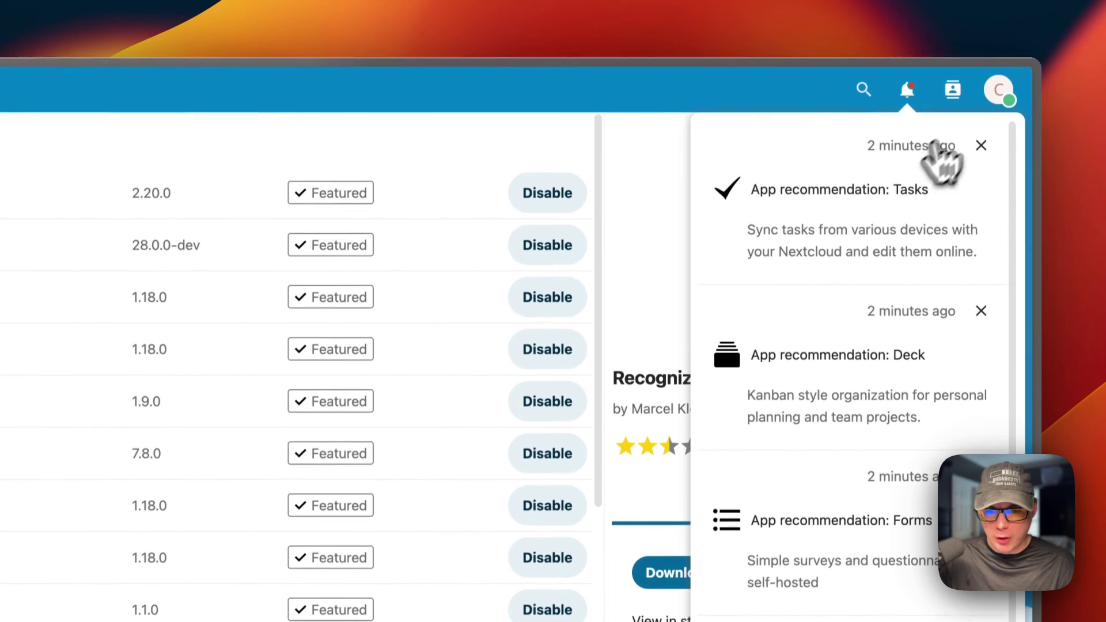
left_click(954, 101)
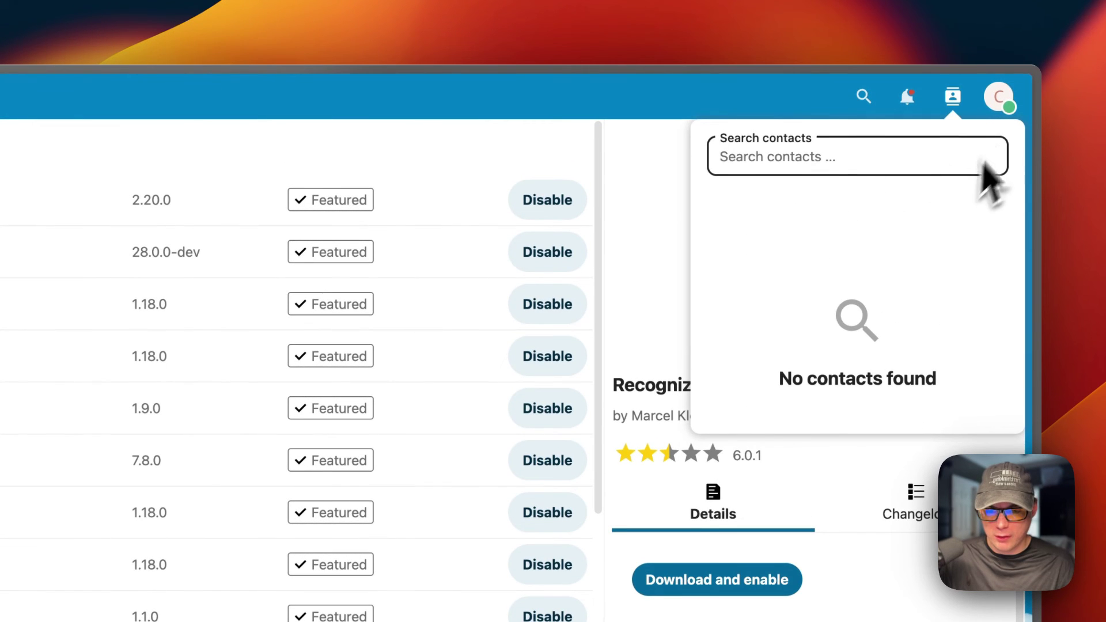
Look through the account options and view the Apps and Users management pages.
left_click(998, 99)
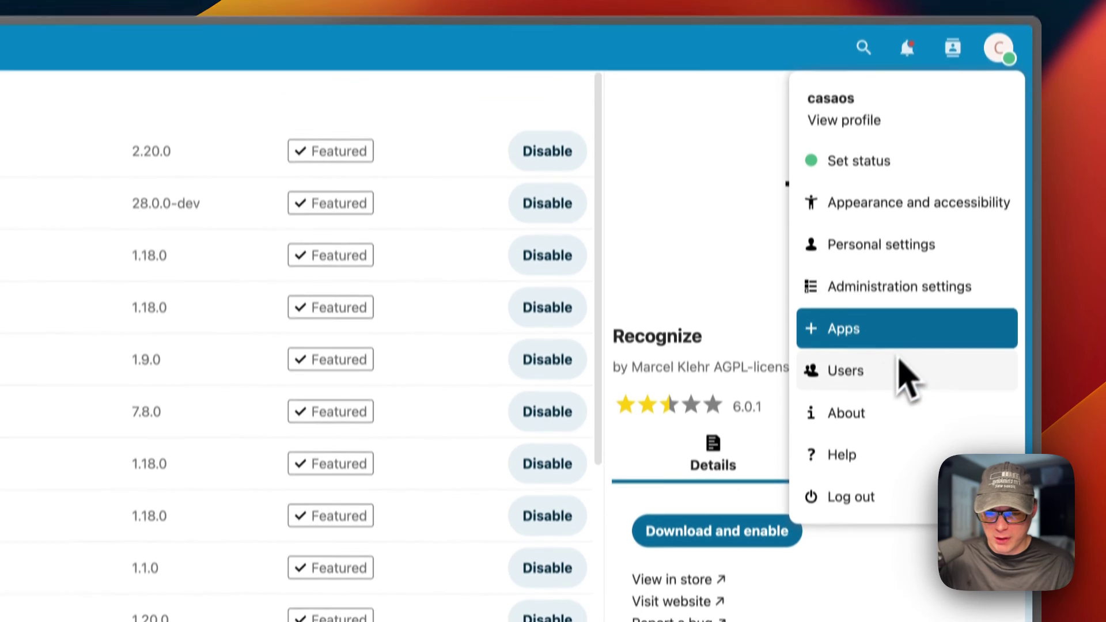
left_click(858, 304)
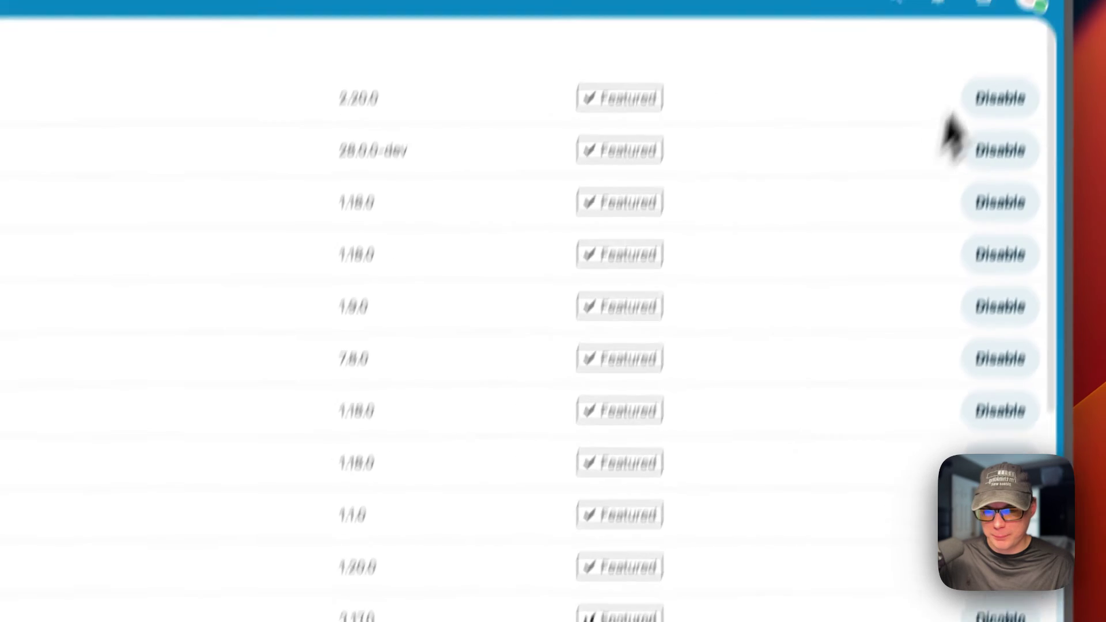
left_click(1001, 87)
left_click(881, 411)
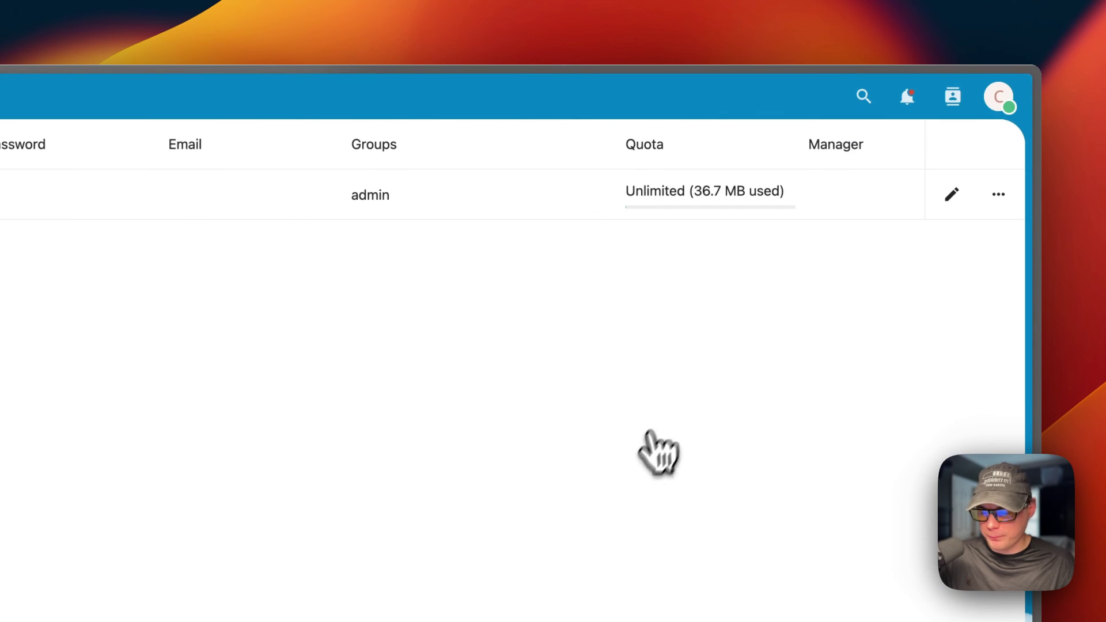
left_click(999, 98)
left_click(850, 460)
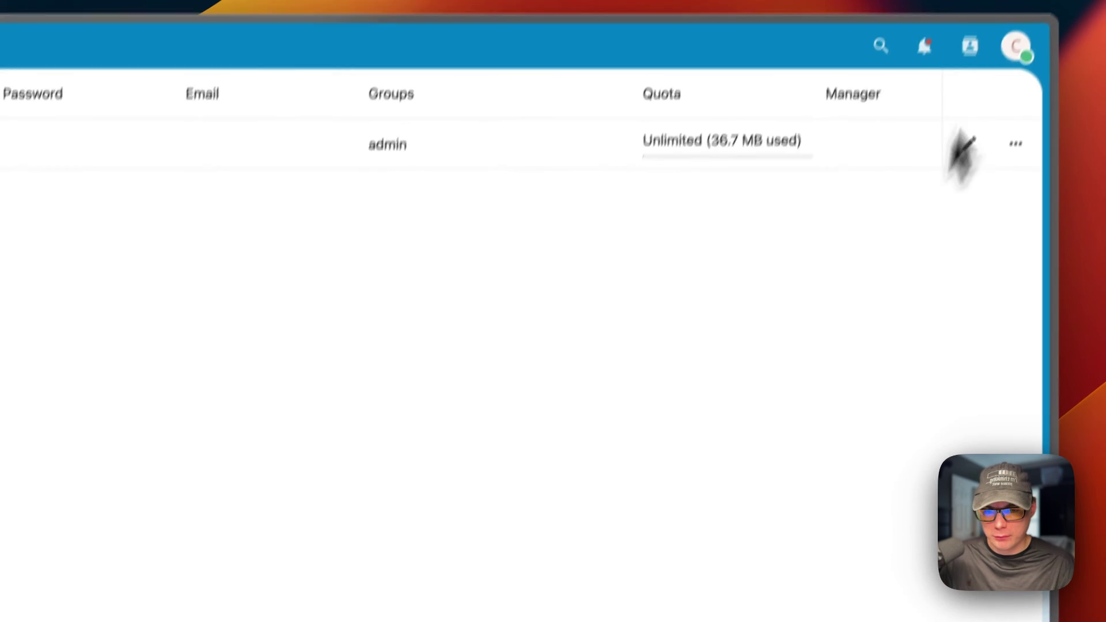
Open the Administration settings overview and review the security and setup warnings, version and update sections.
left_click(1015, 44)
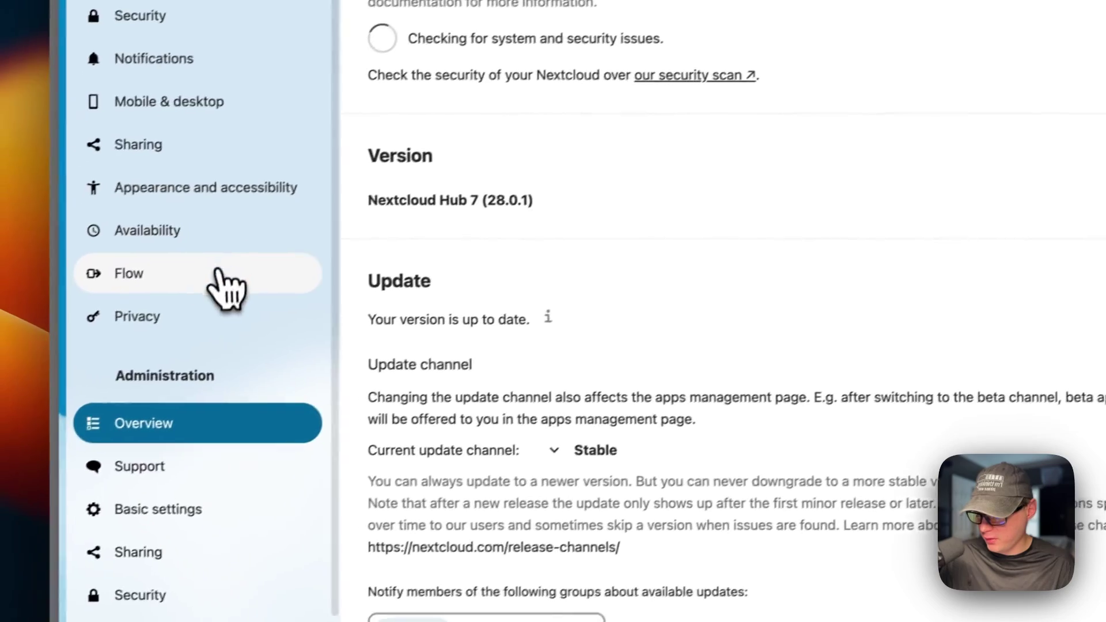
scroll(225, 403, "down", 5)
scroll(225, 368, "up", 2)
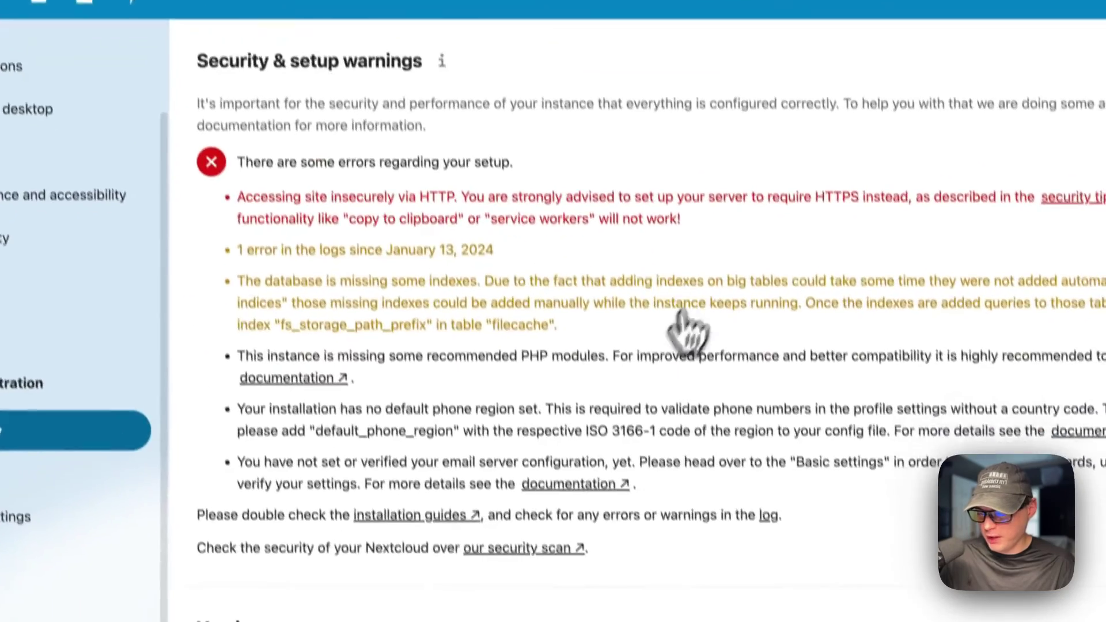
scroll(613, 340, "down", 5)
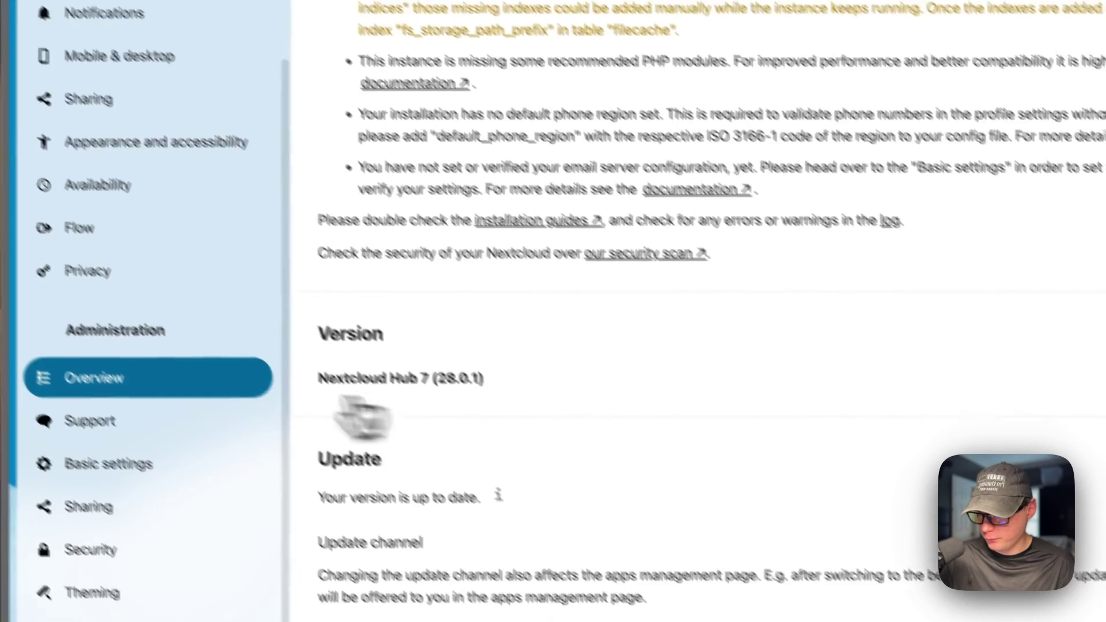
scroll(142, 318, "up", 3)
View the Personal info, Security and Notifications settings, and return to the Nextcloud dashboard.
left_click(144, 89)
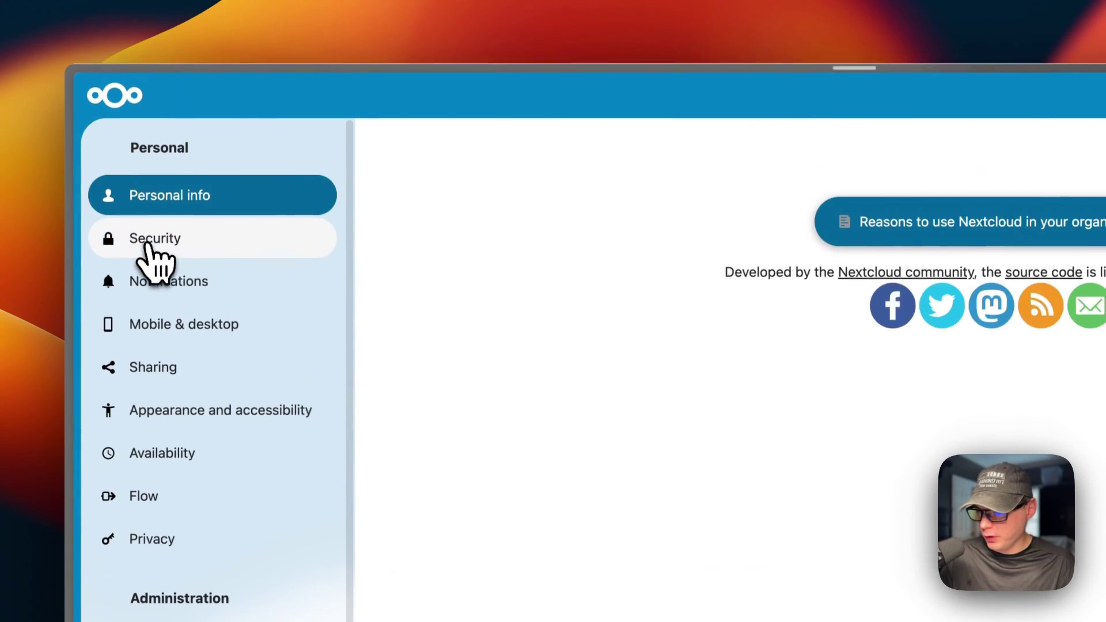
left_click(147, 247)
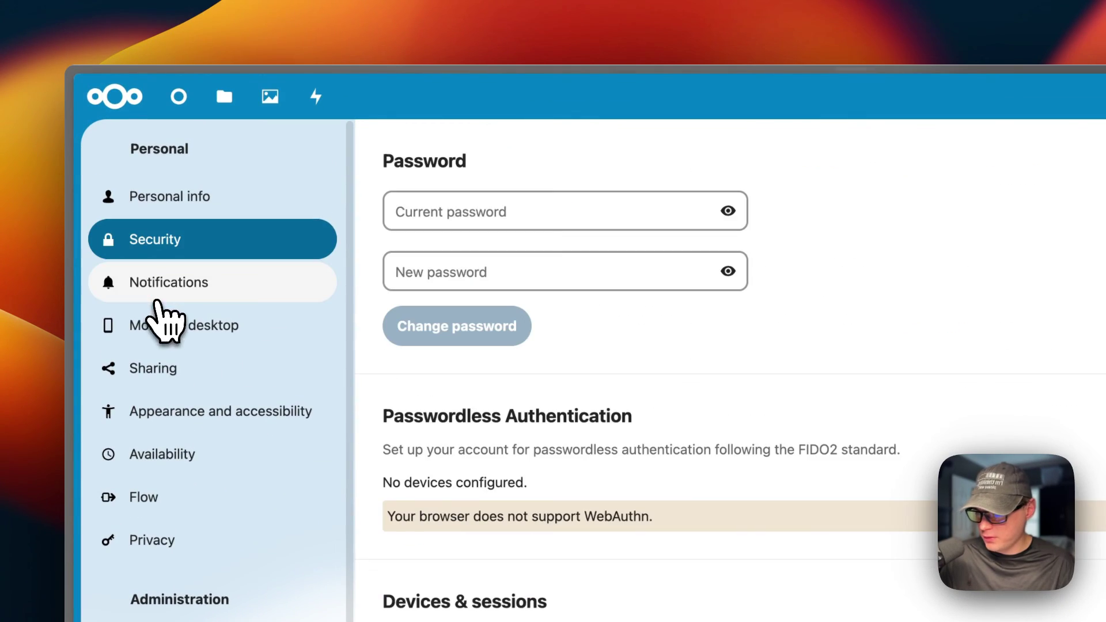
left_click(144, 288)
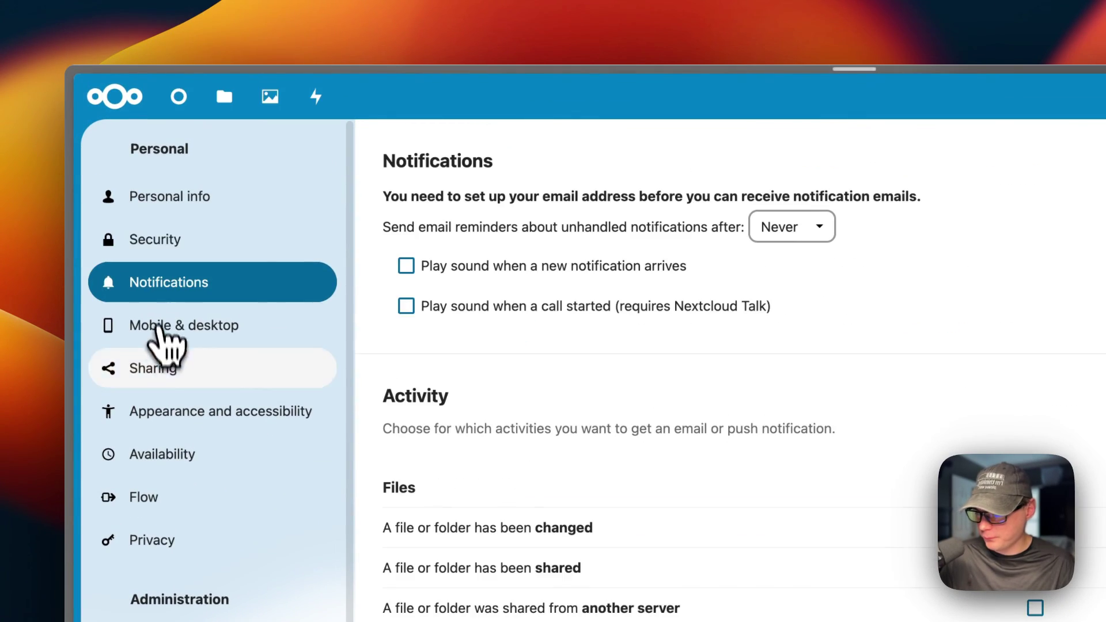
left_click(121, 108)
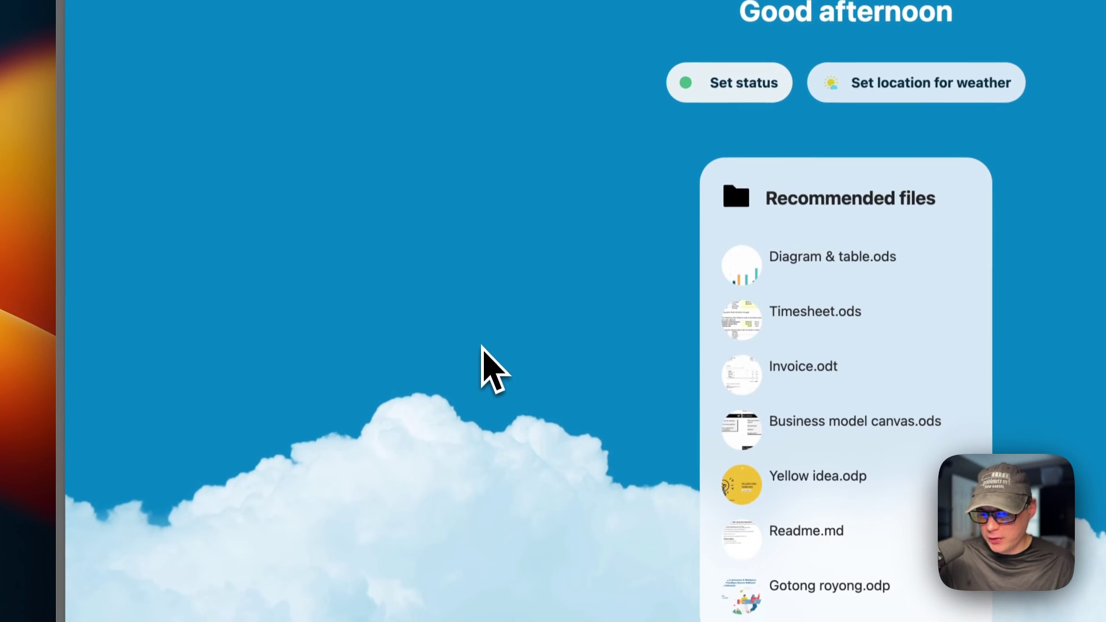